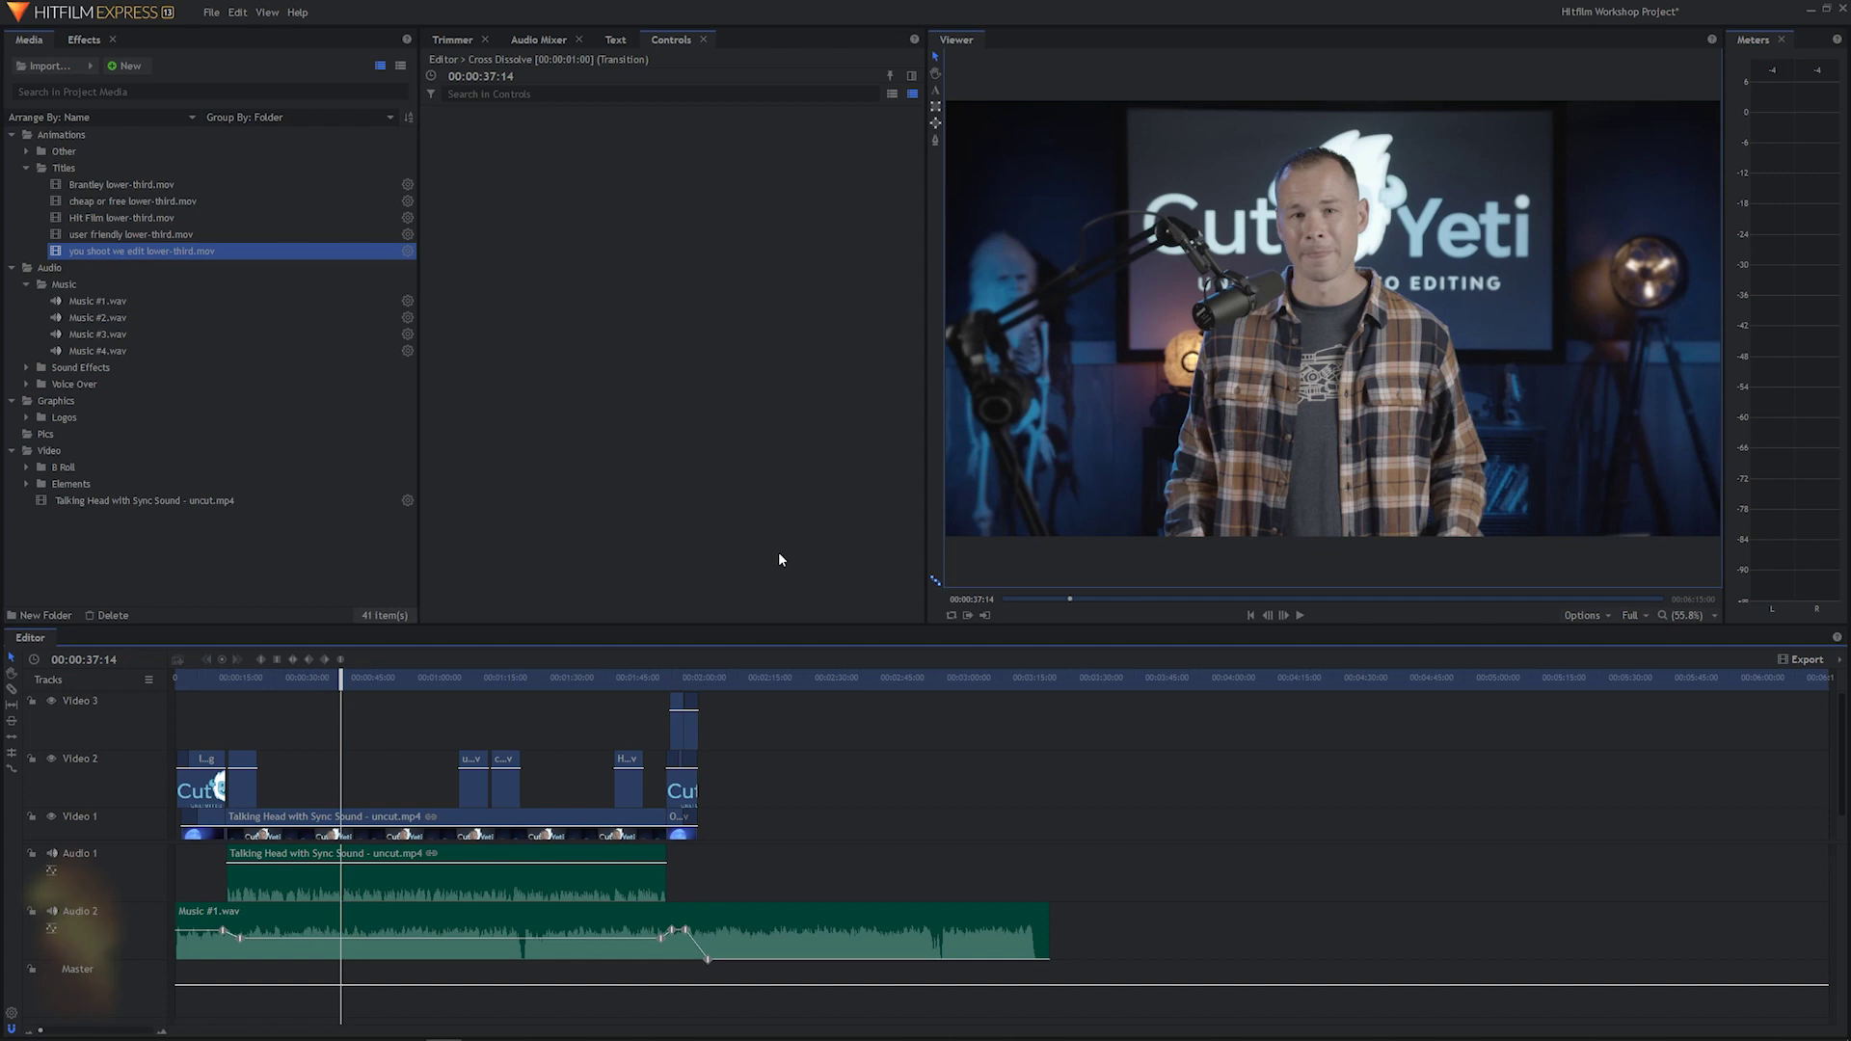
Zoom the timeline in twice around 00:00:37:14 until the ruler shows one-second intervals.
key(equal)
key(equal)
key(equal)
key(equal)
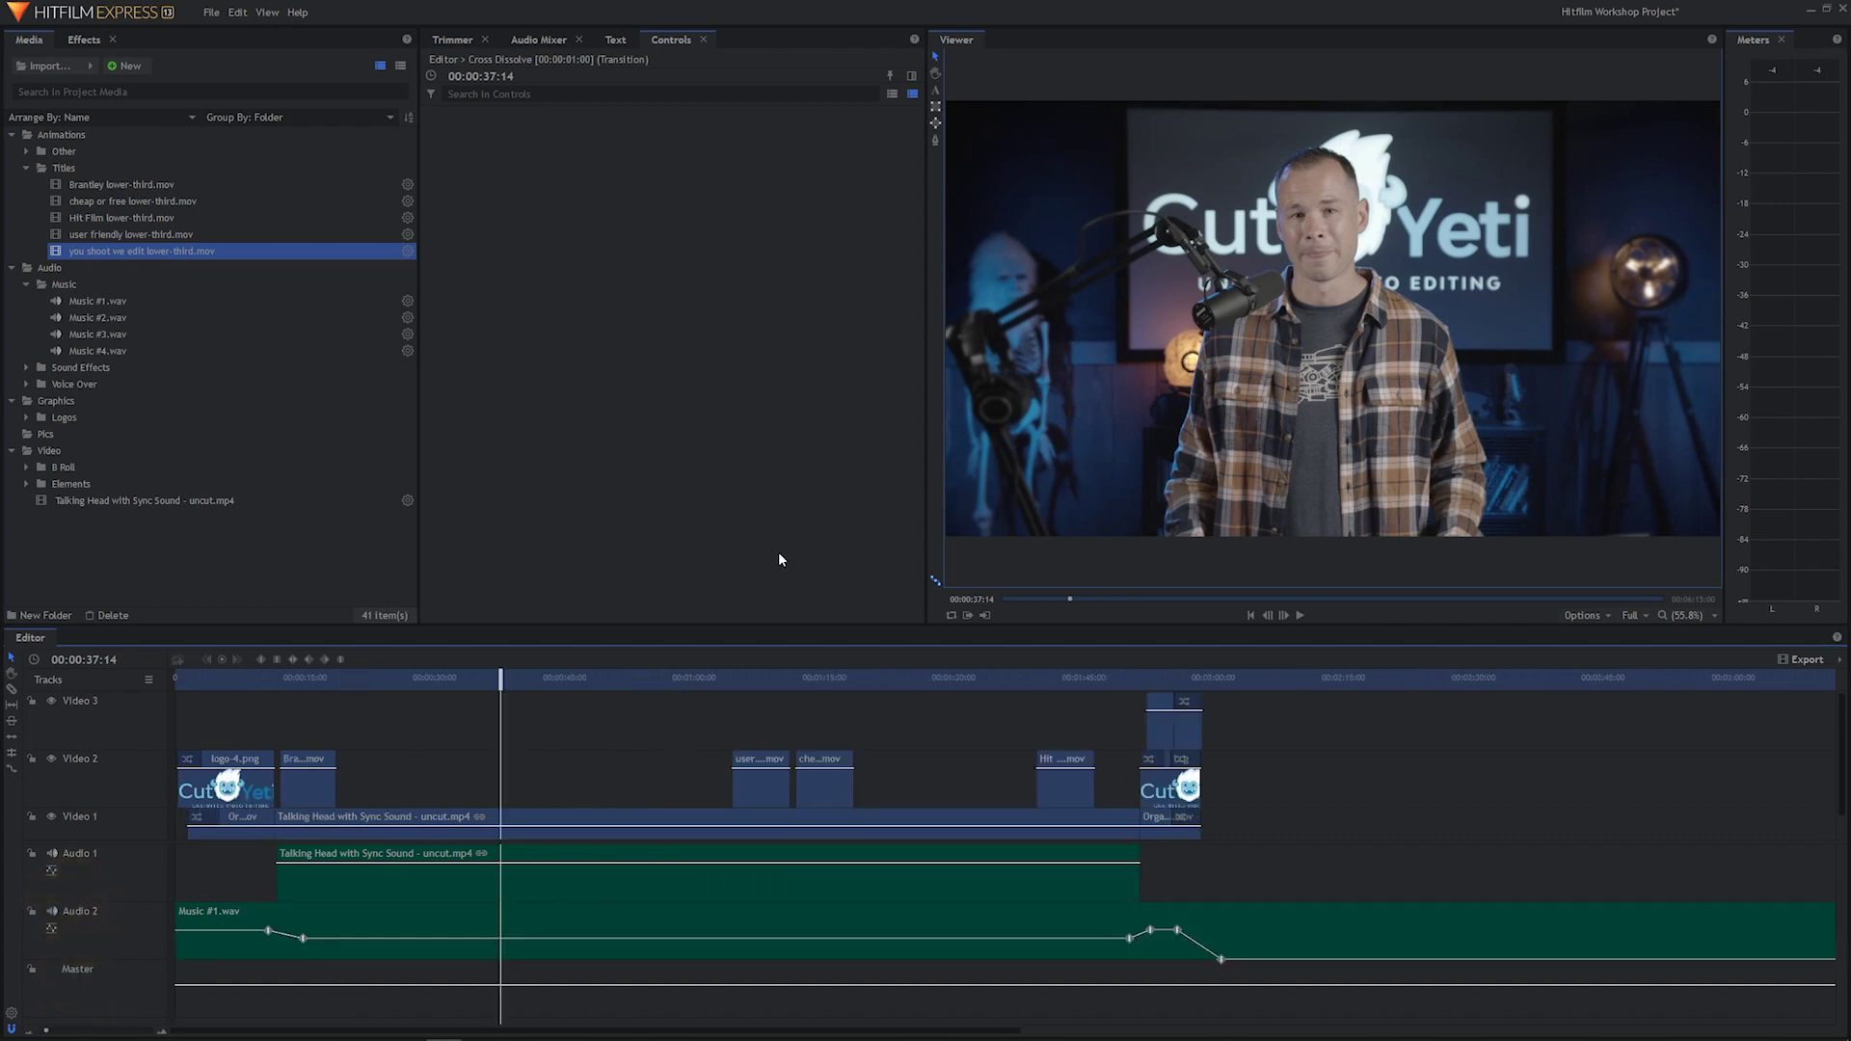
key(equal)
key(equal)
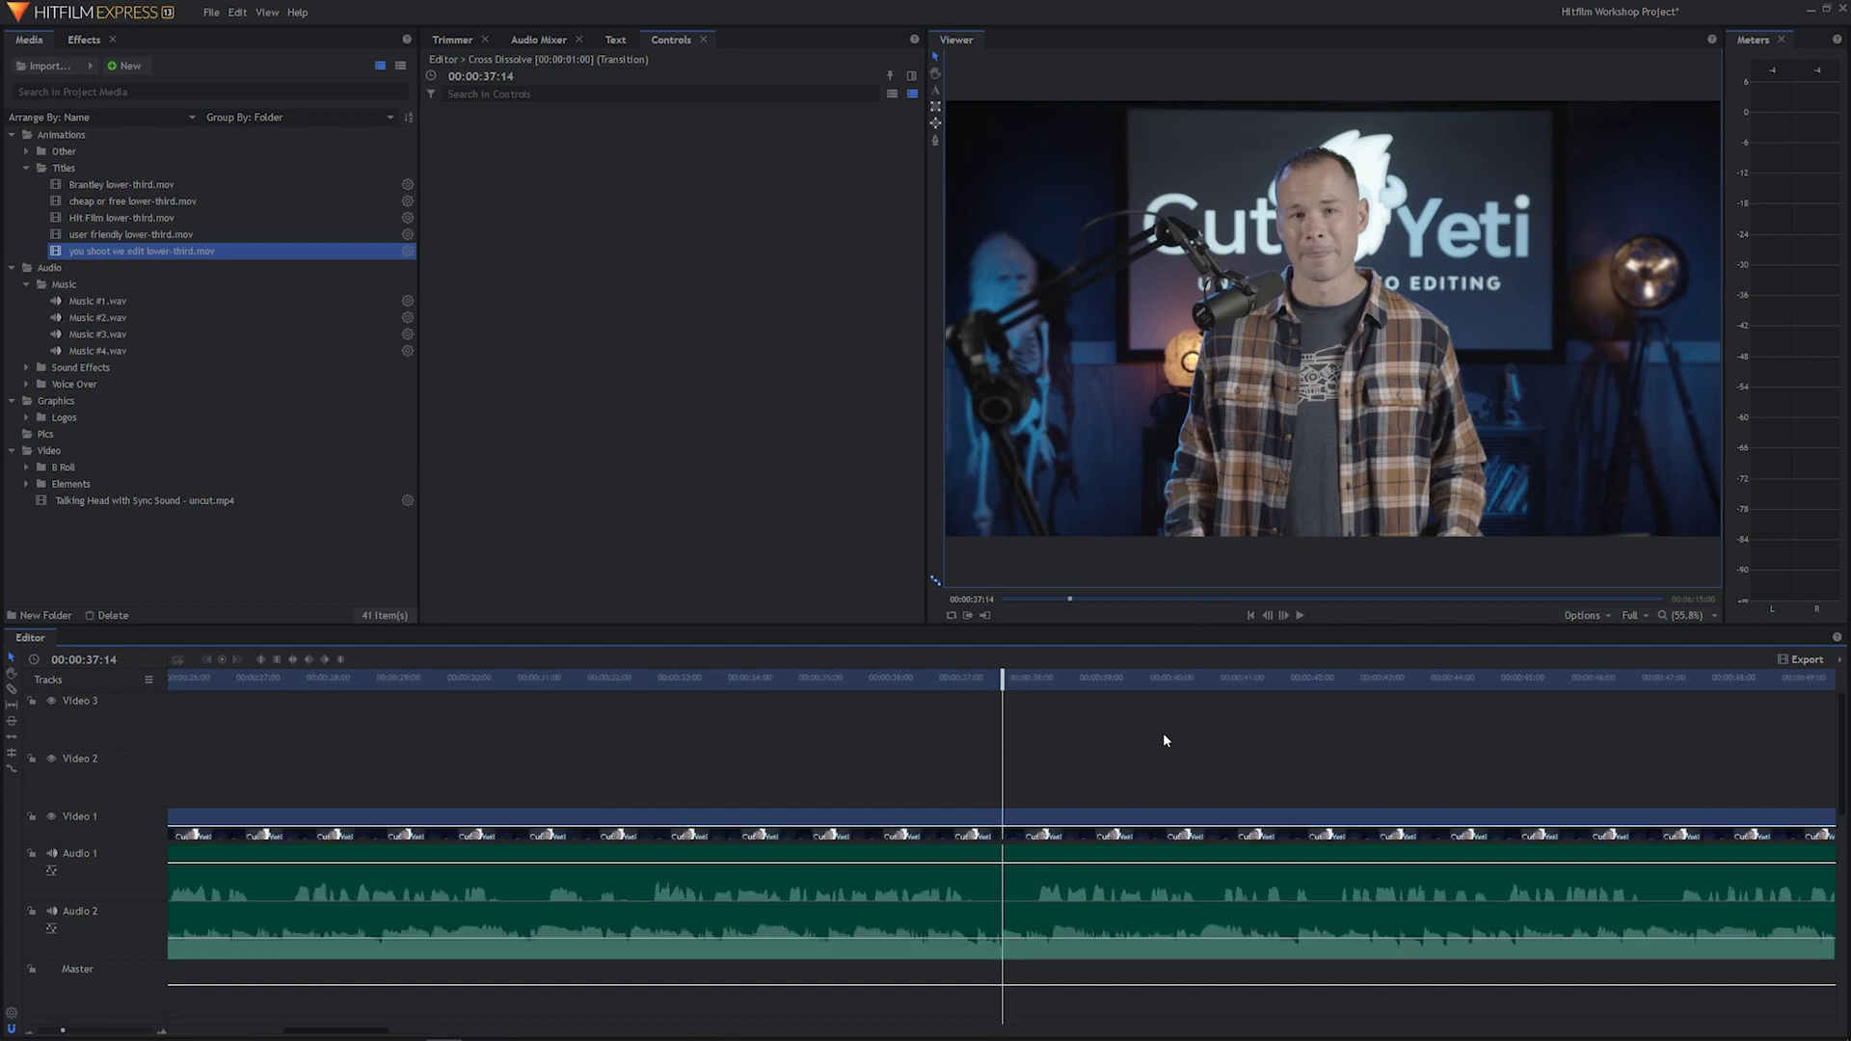
Play back the narration, replay the earlier lines and stop the playhead at 00:00:42:09.
key(space)
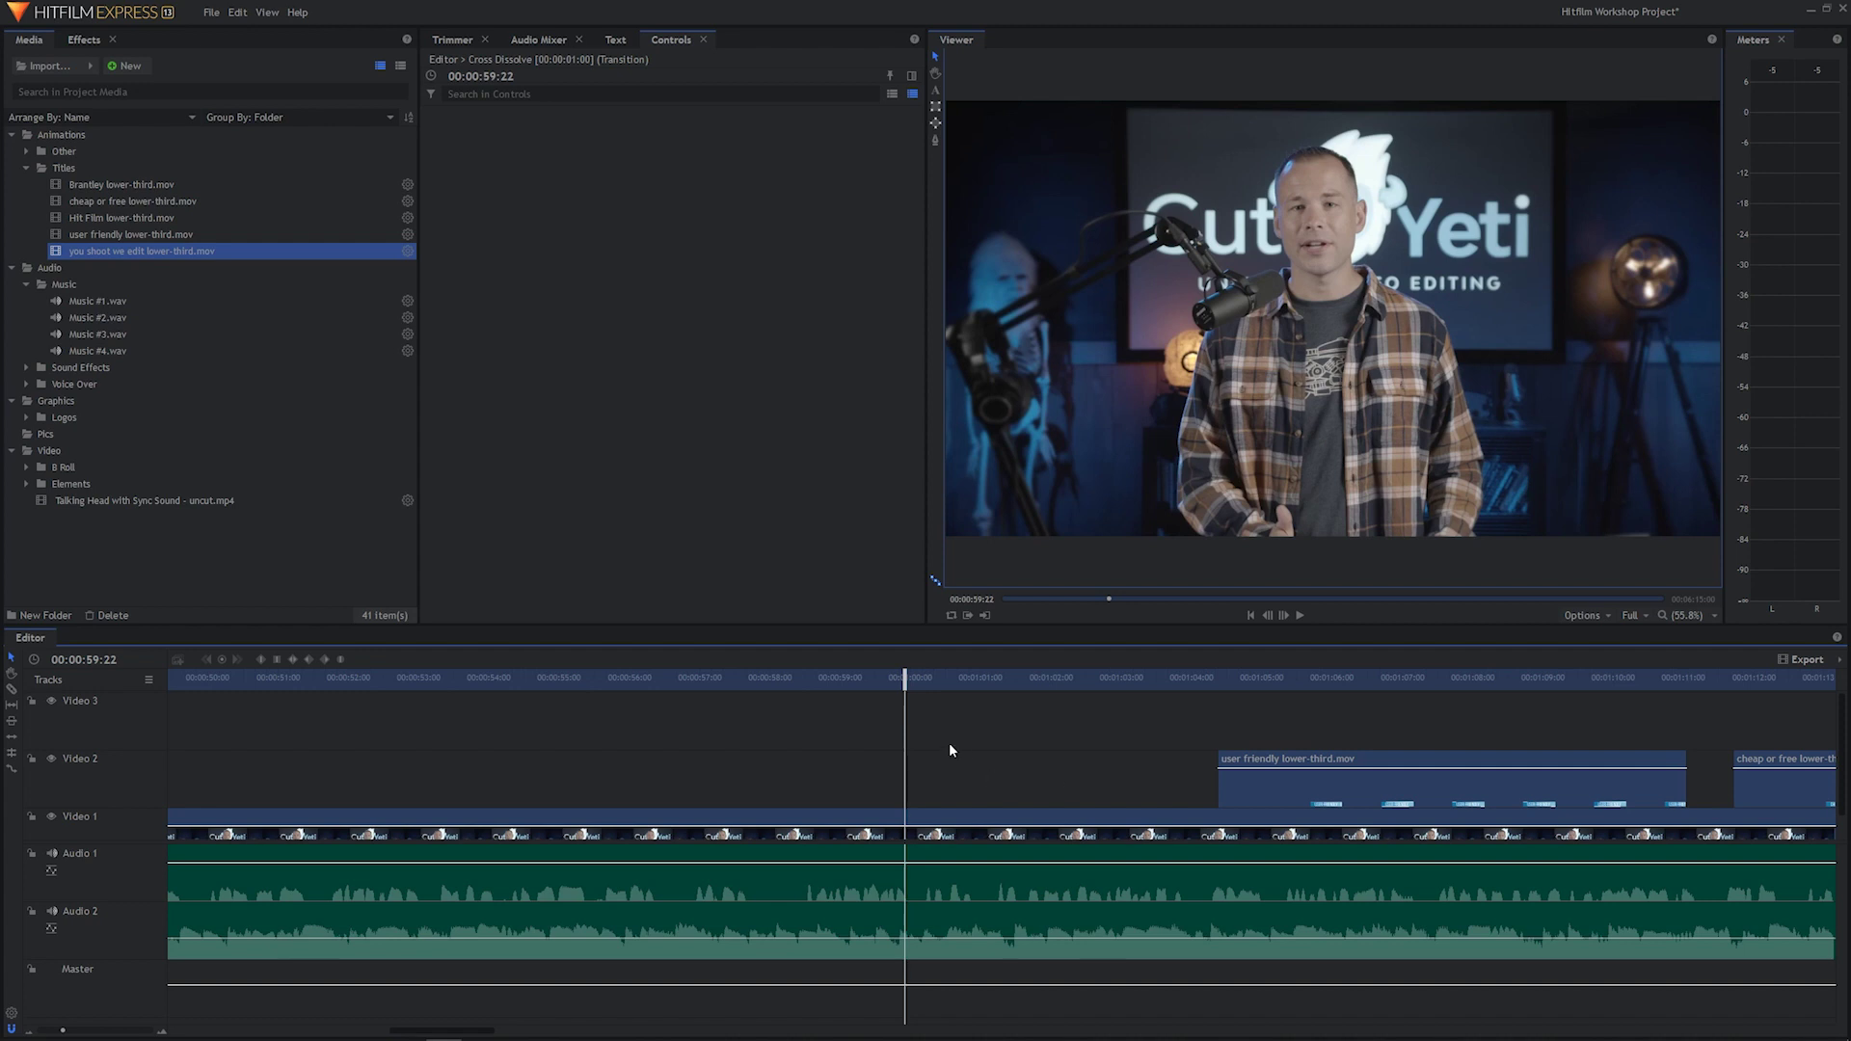
drag(905, 679, 402, 686)
key(space)
click(241, 681)
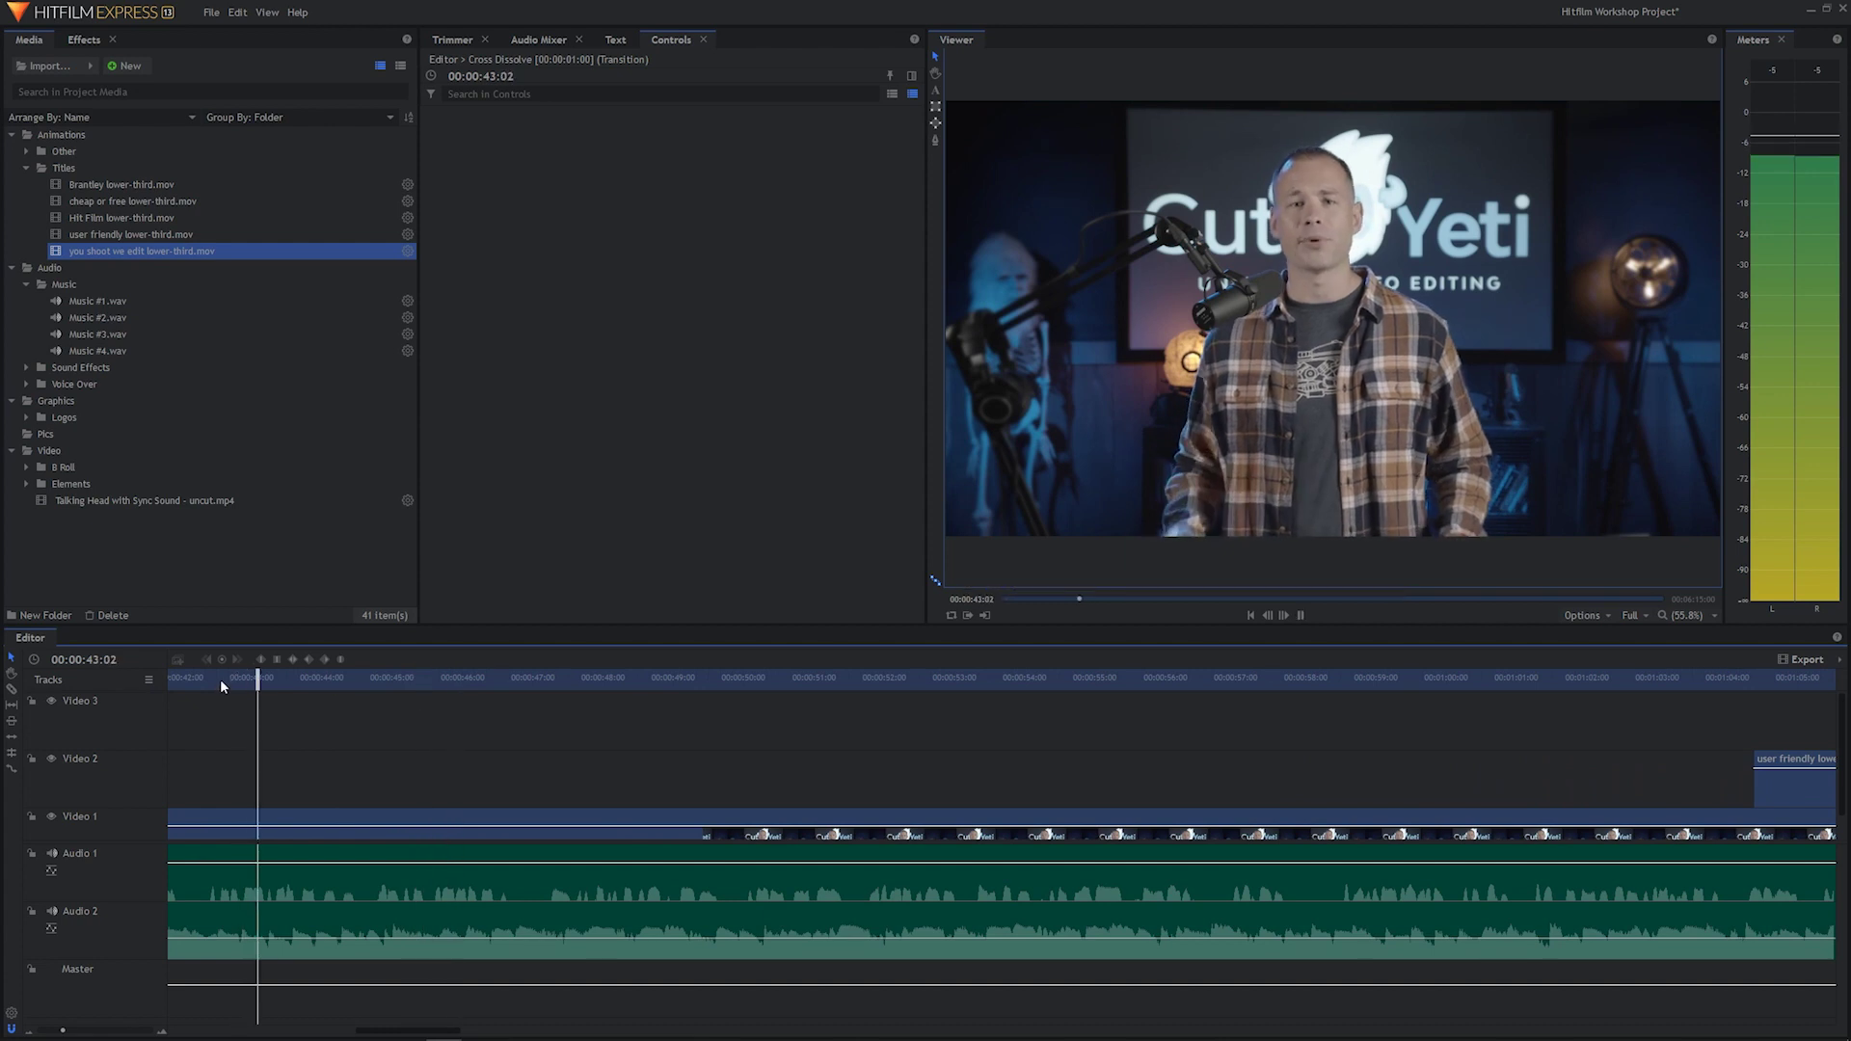
click(209, 681)
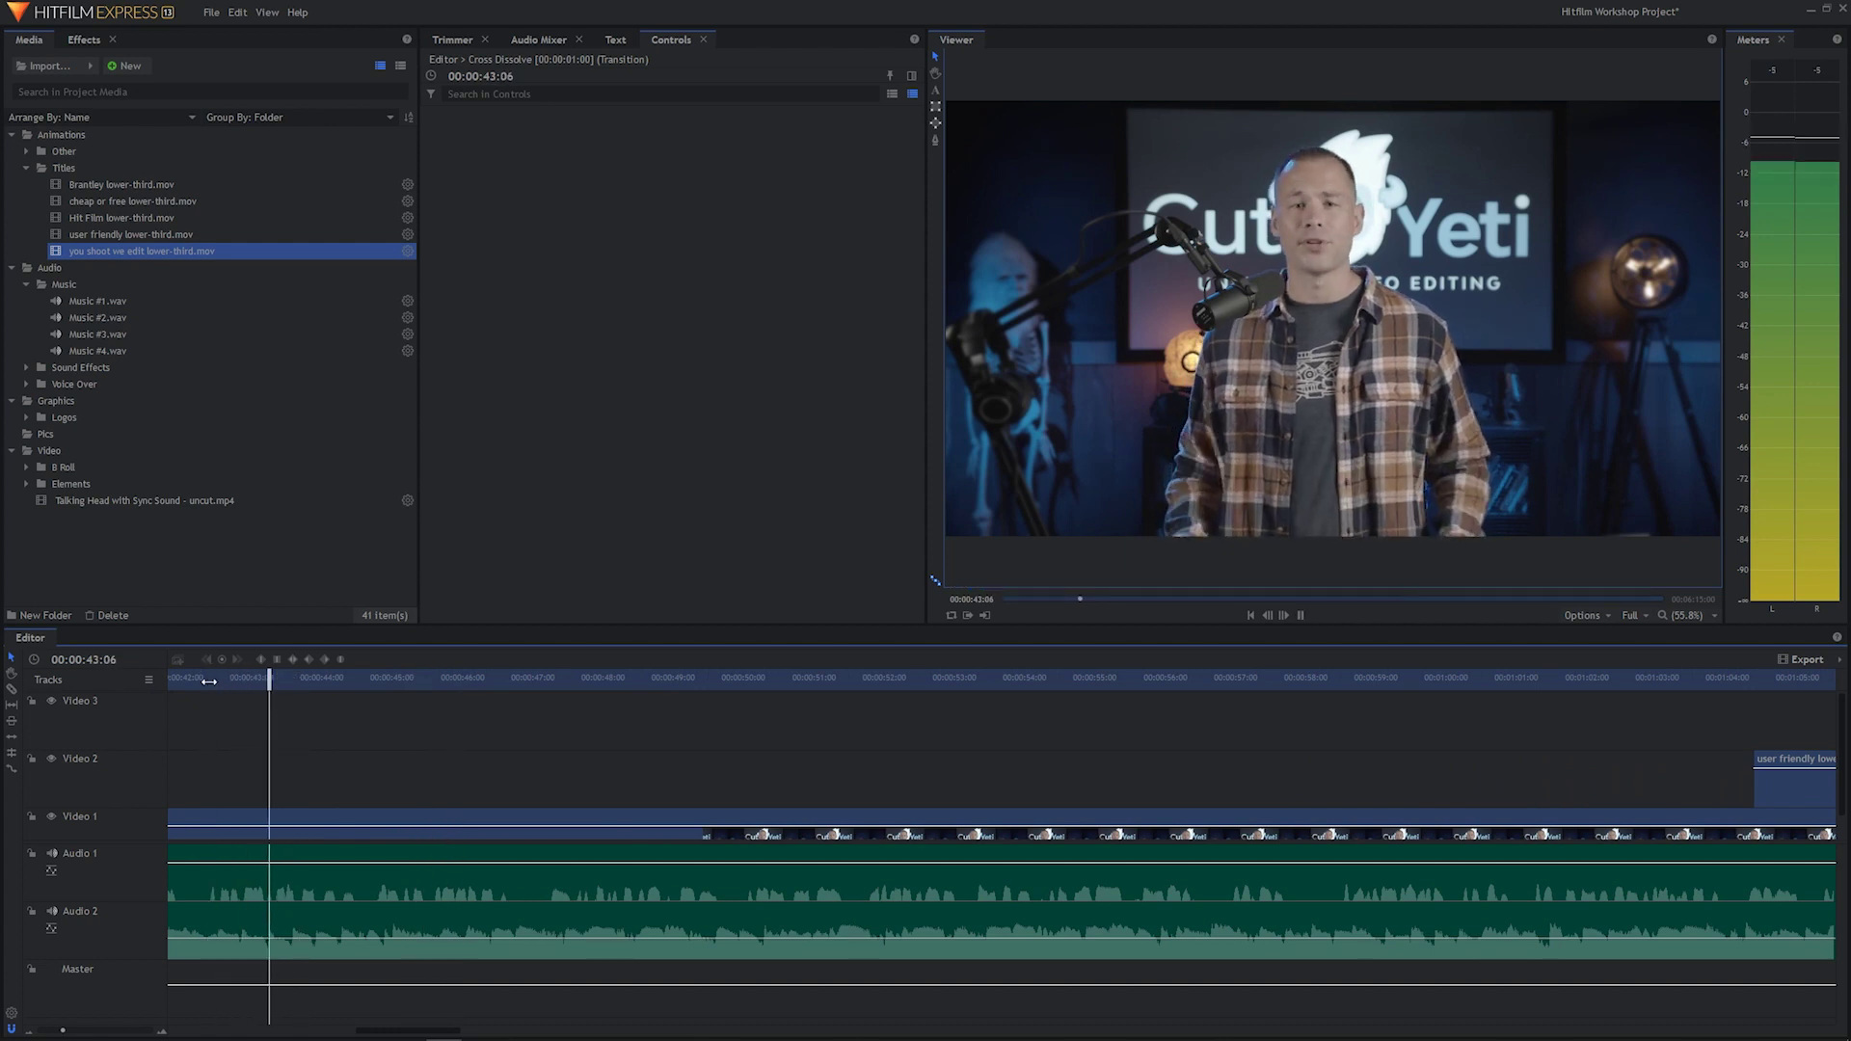
click(209, 682)
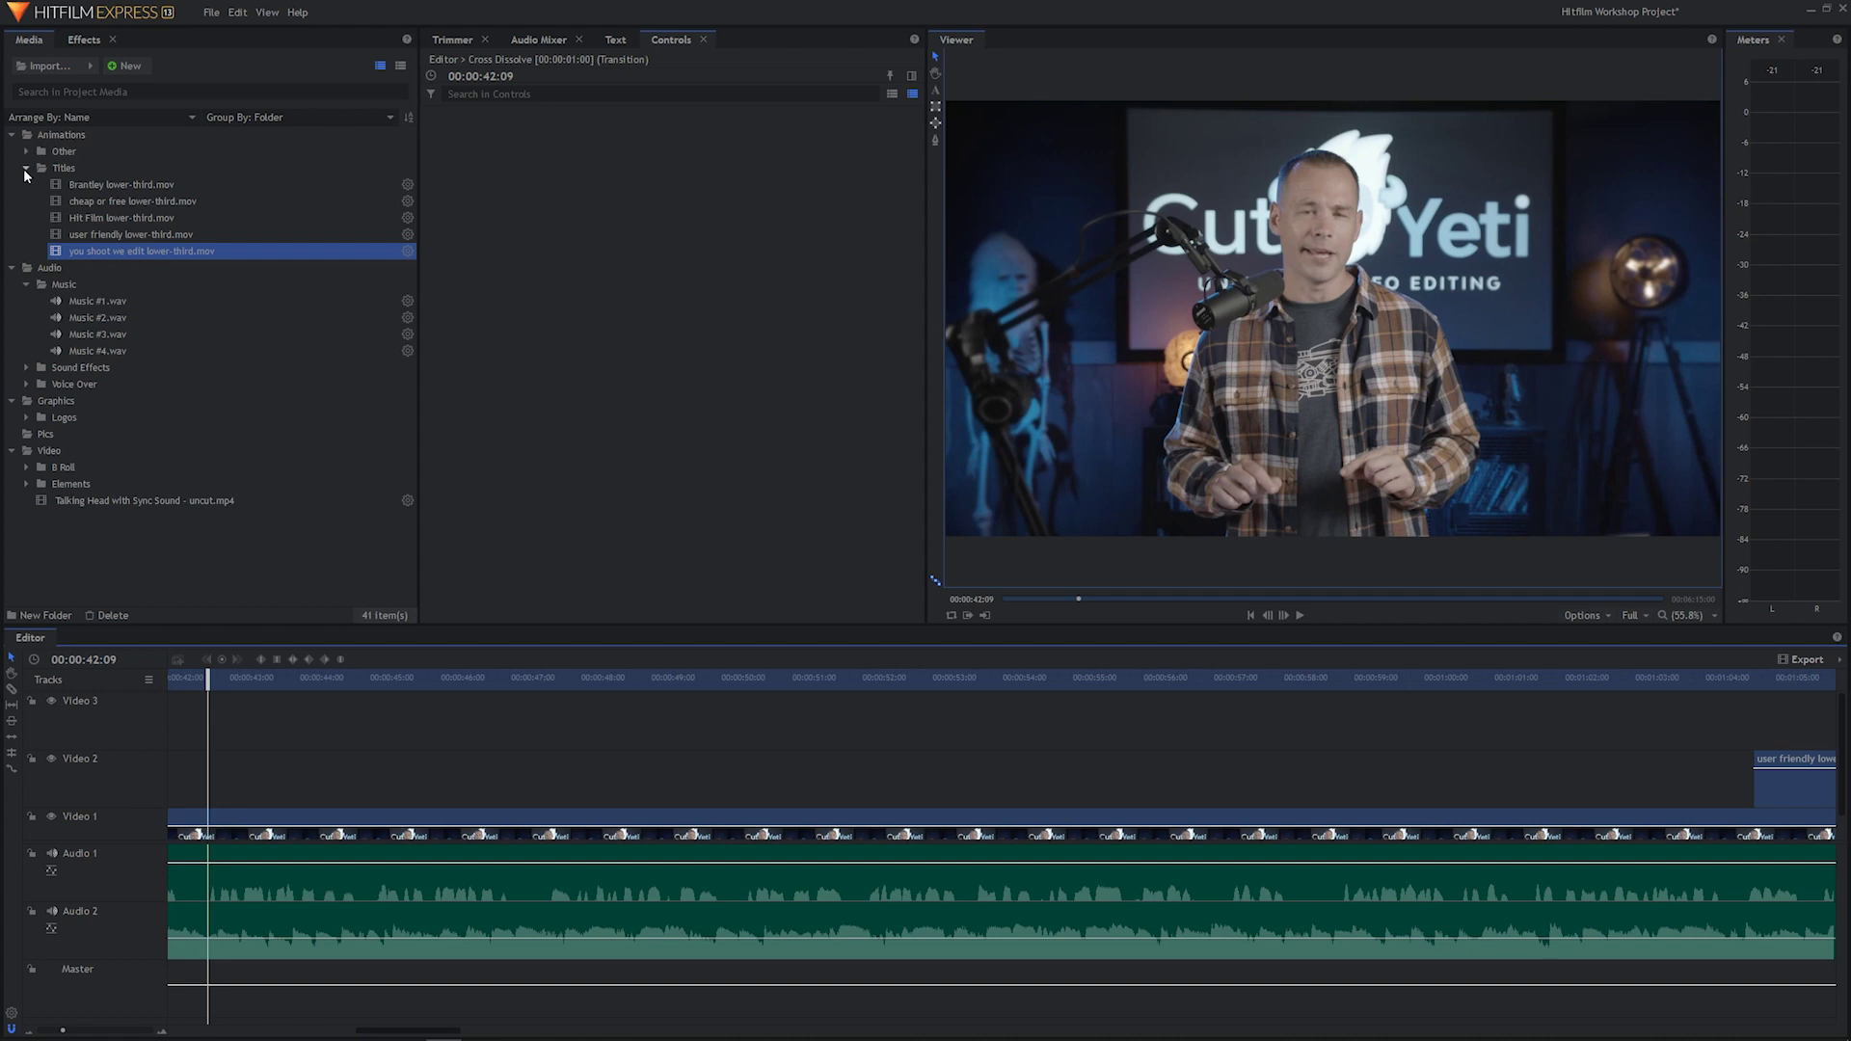
Collapse the Titles, Music and Sound Effects folders and expand the Animations > Other folder.
click(26, 170)
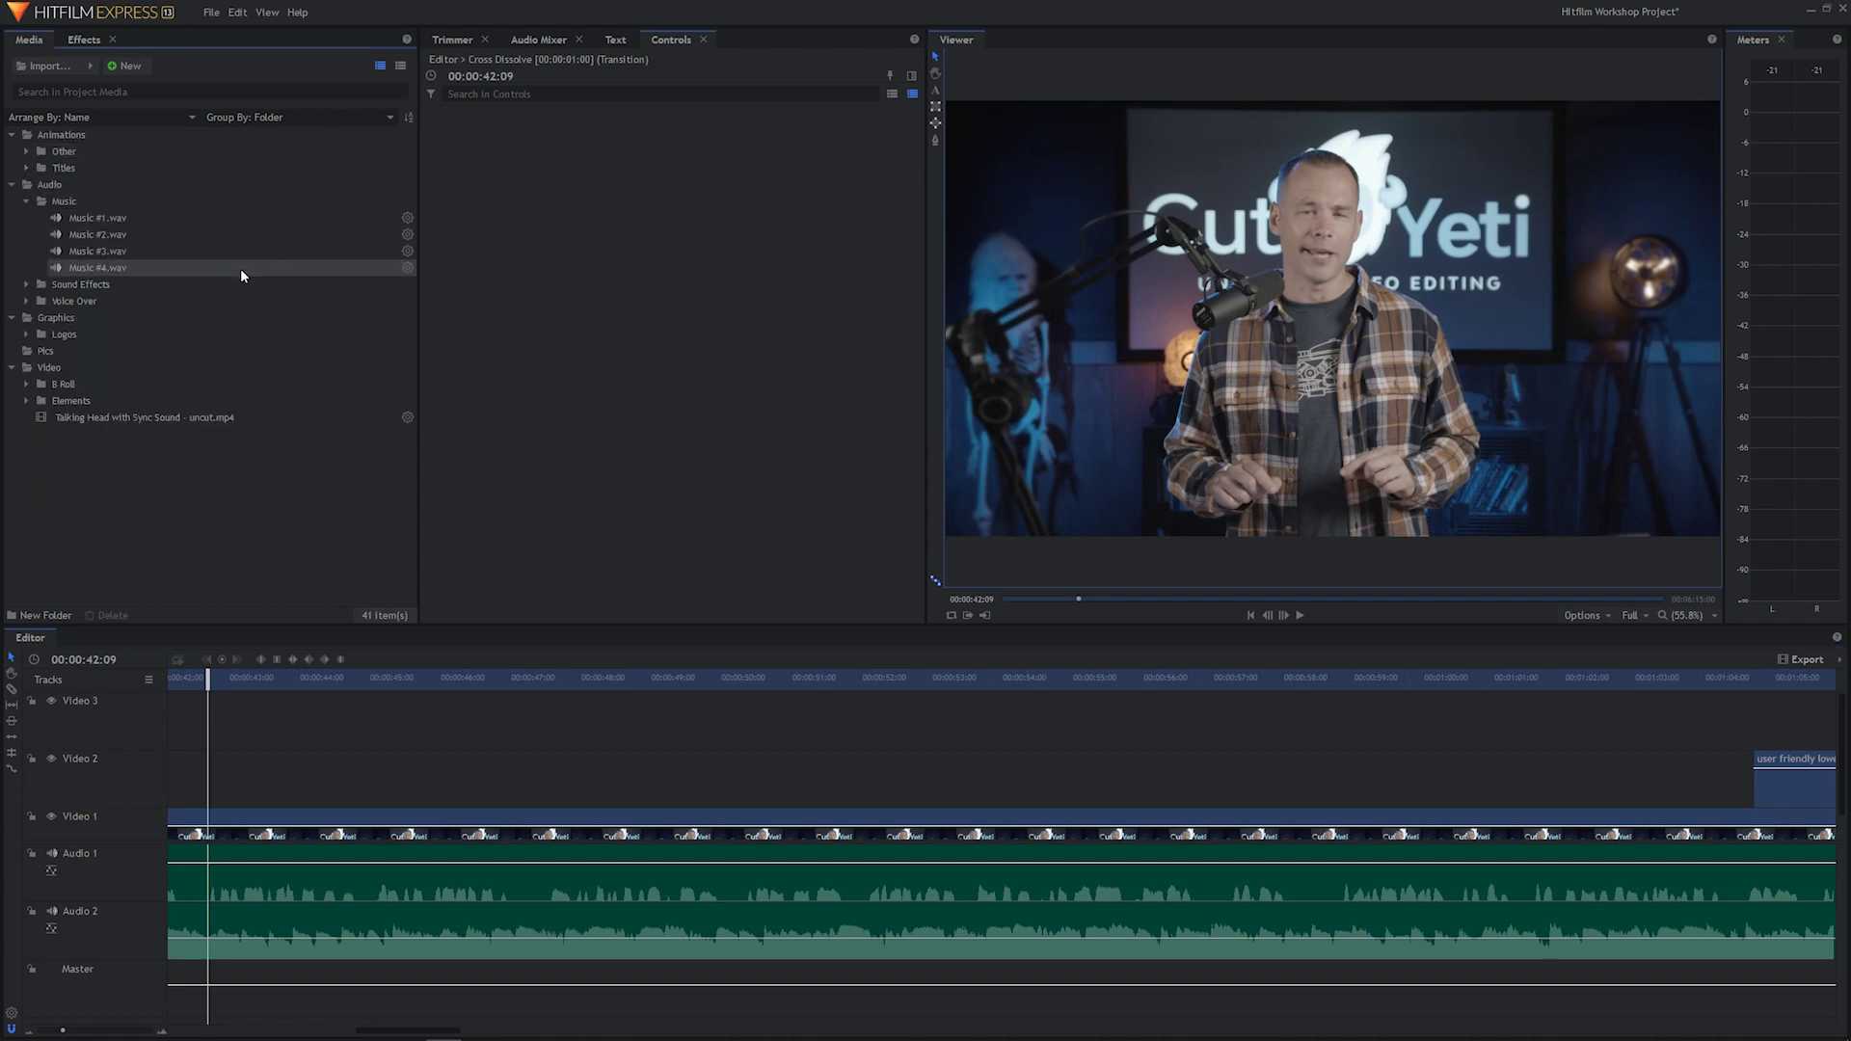
click(26, 198)
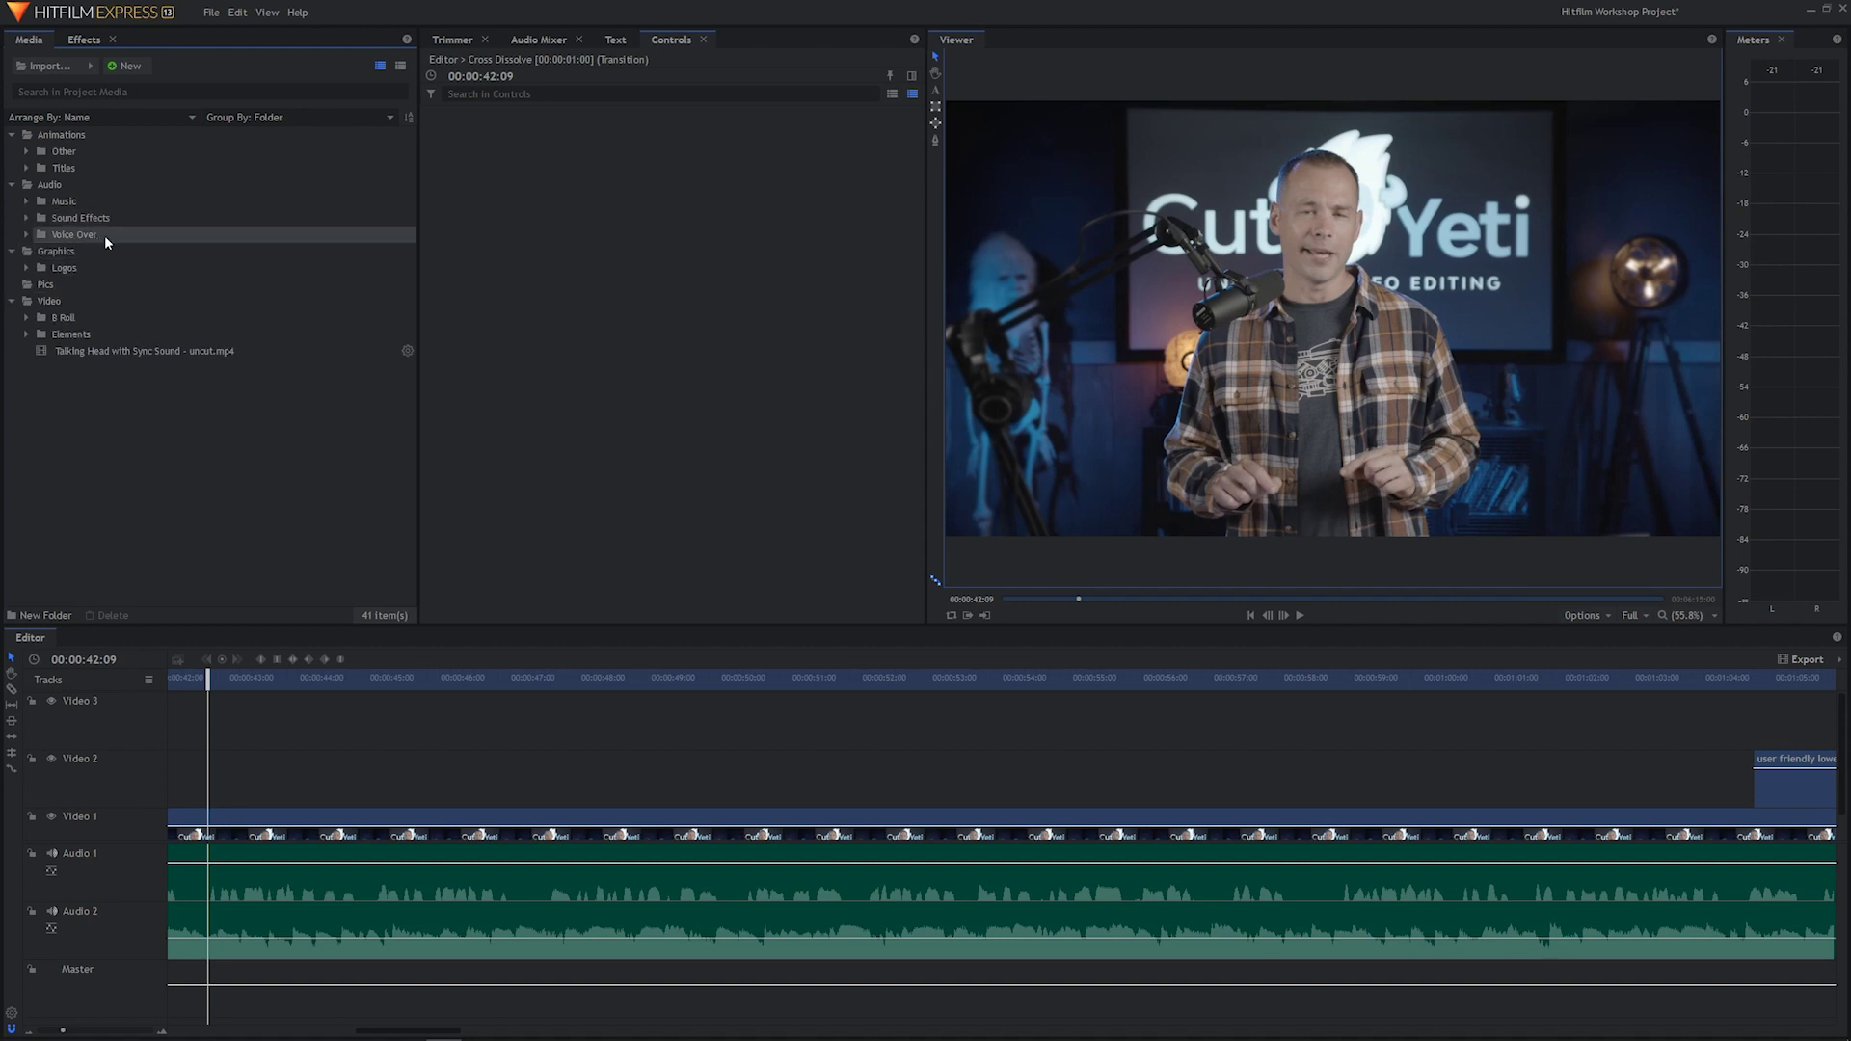
click(26, 219)
click(26, 219)
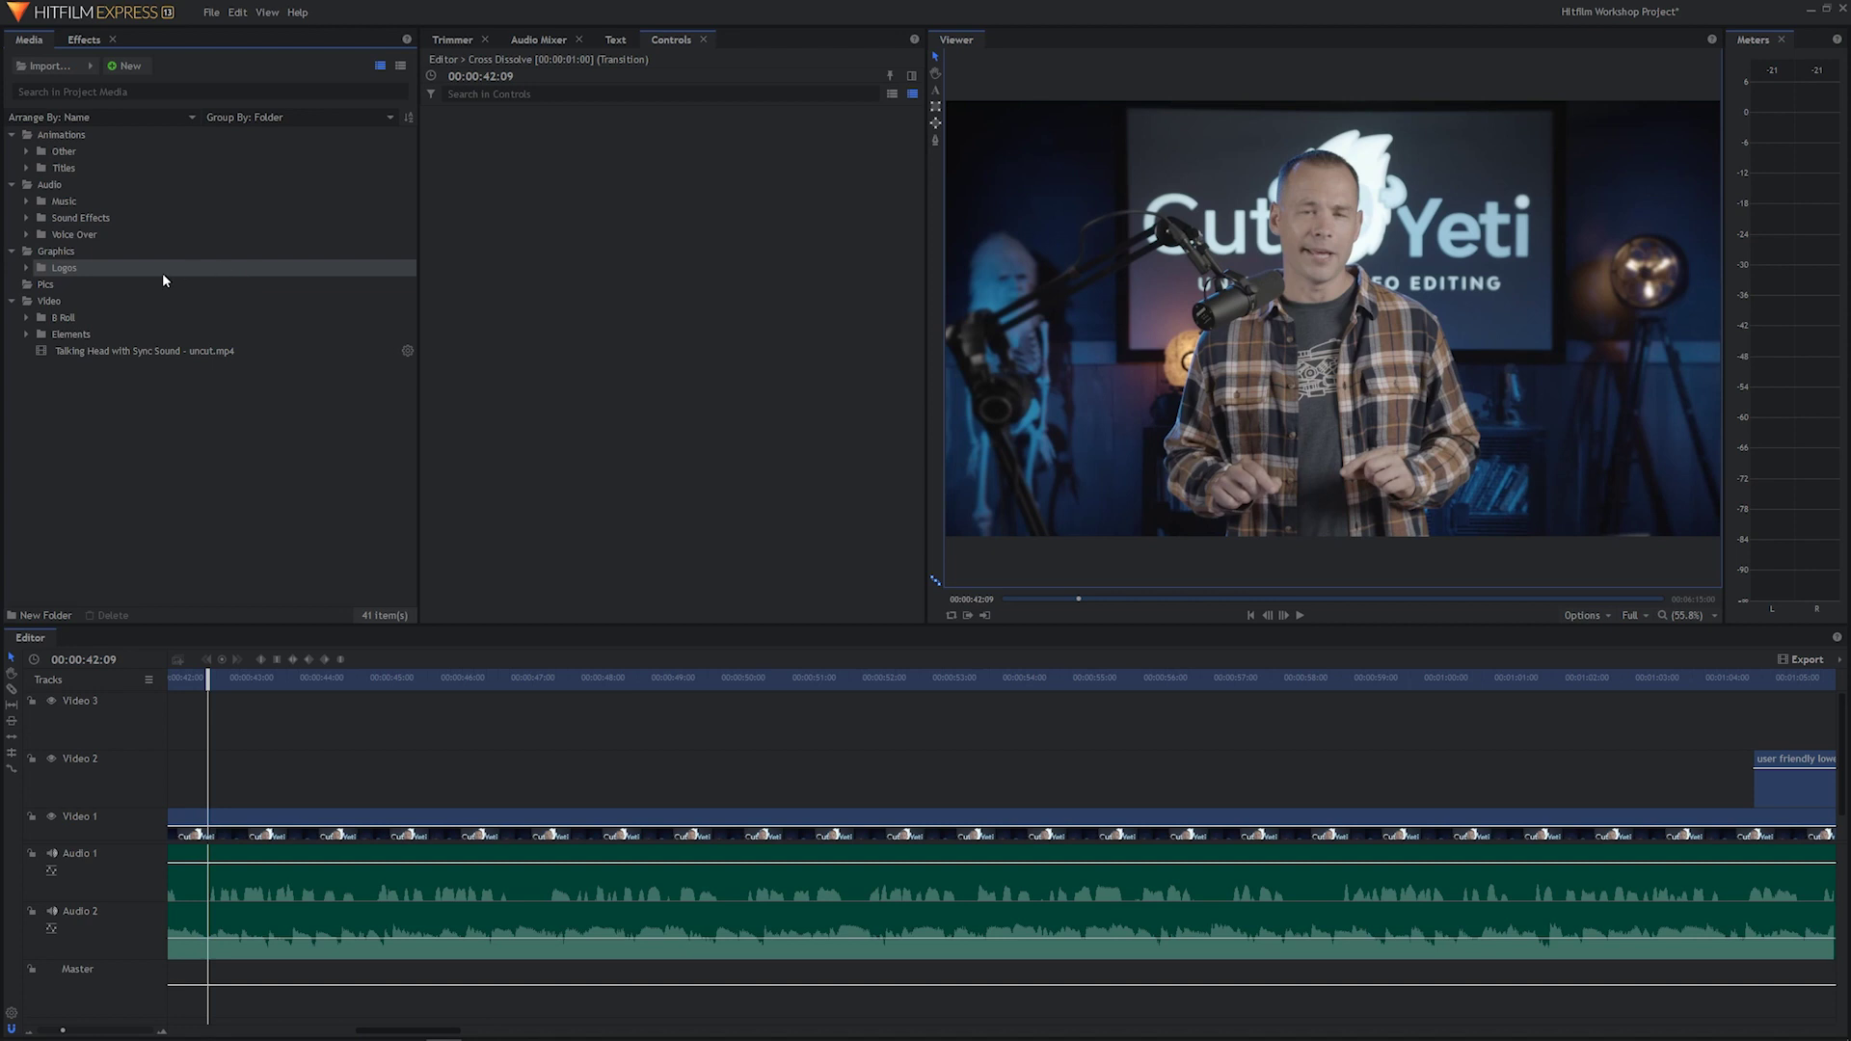
click(26, 151)
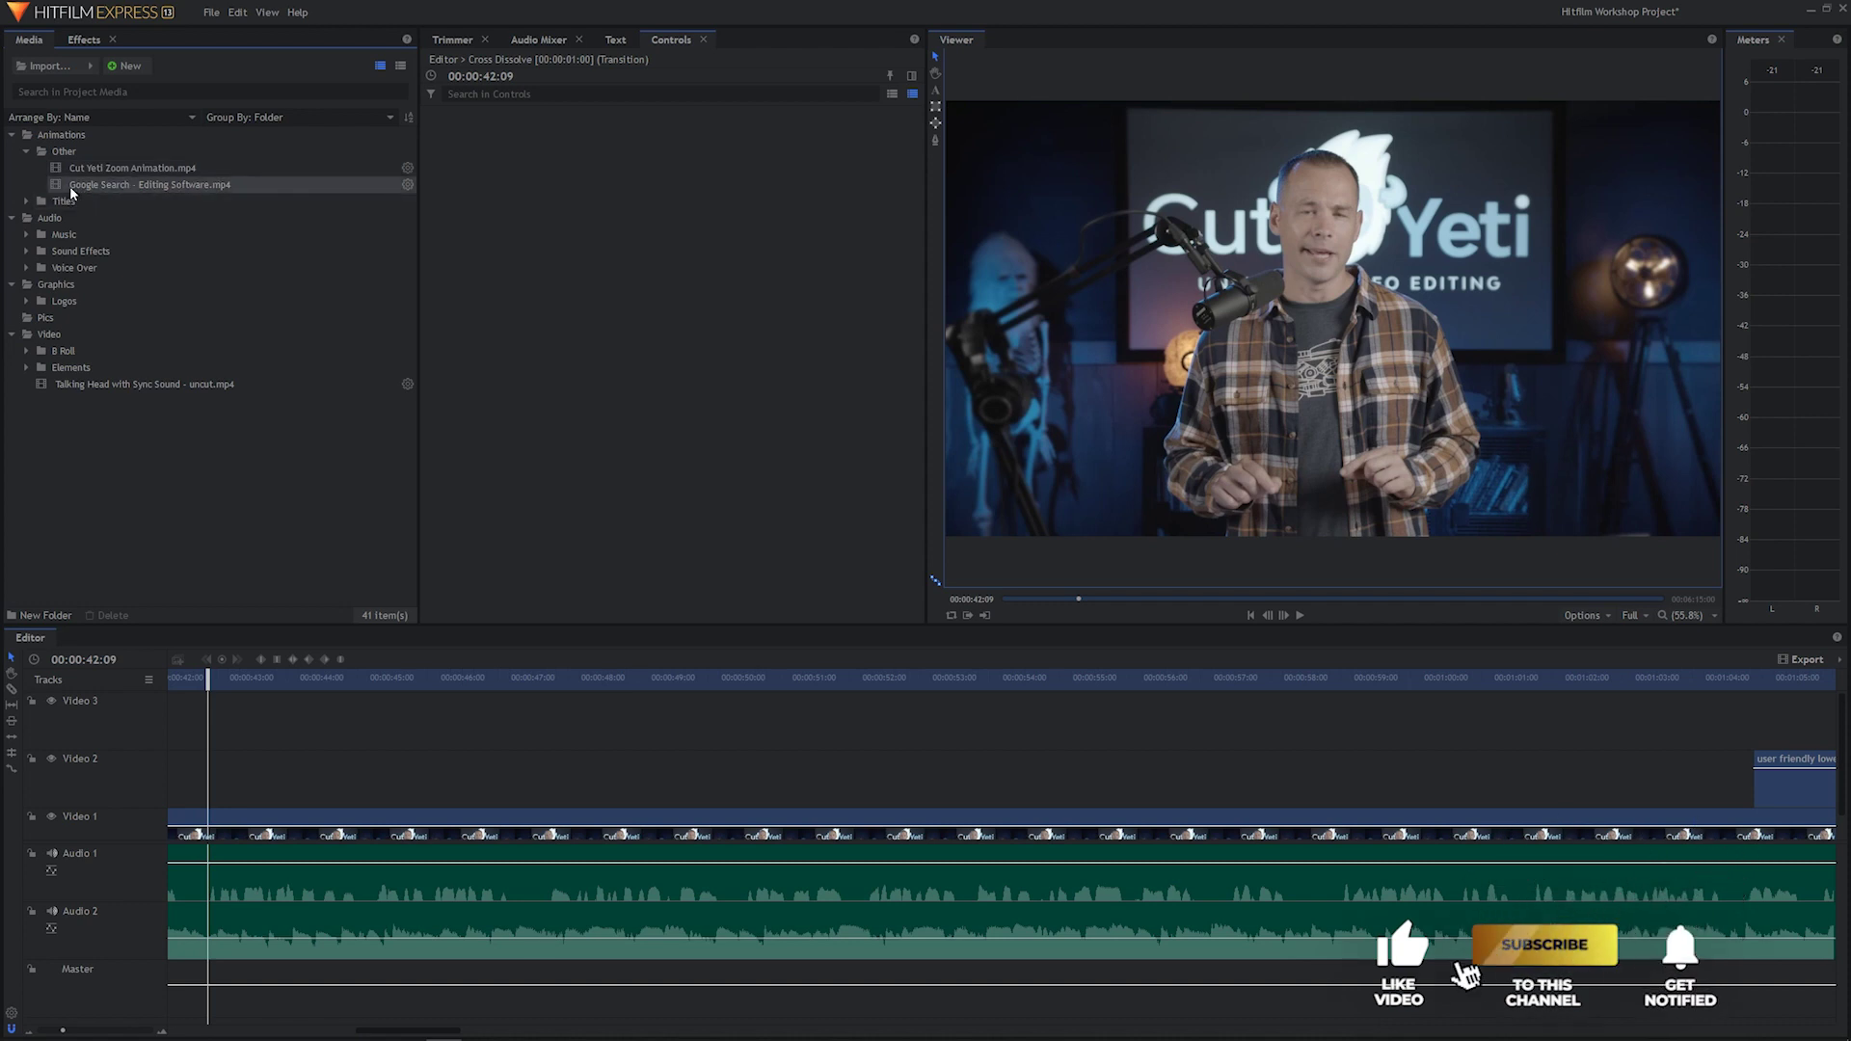
Preview Google Search - Editing Software.mp4 in the Trimmer and drop it onto Video 2 at the playhead.
double_click(52, 183)
drag(483, 599, 671, 571)
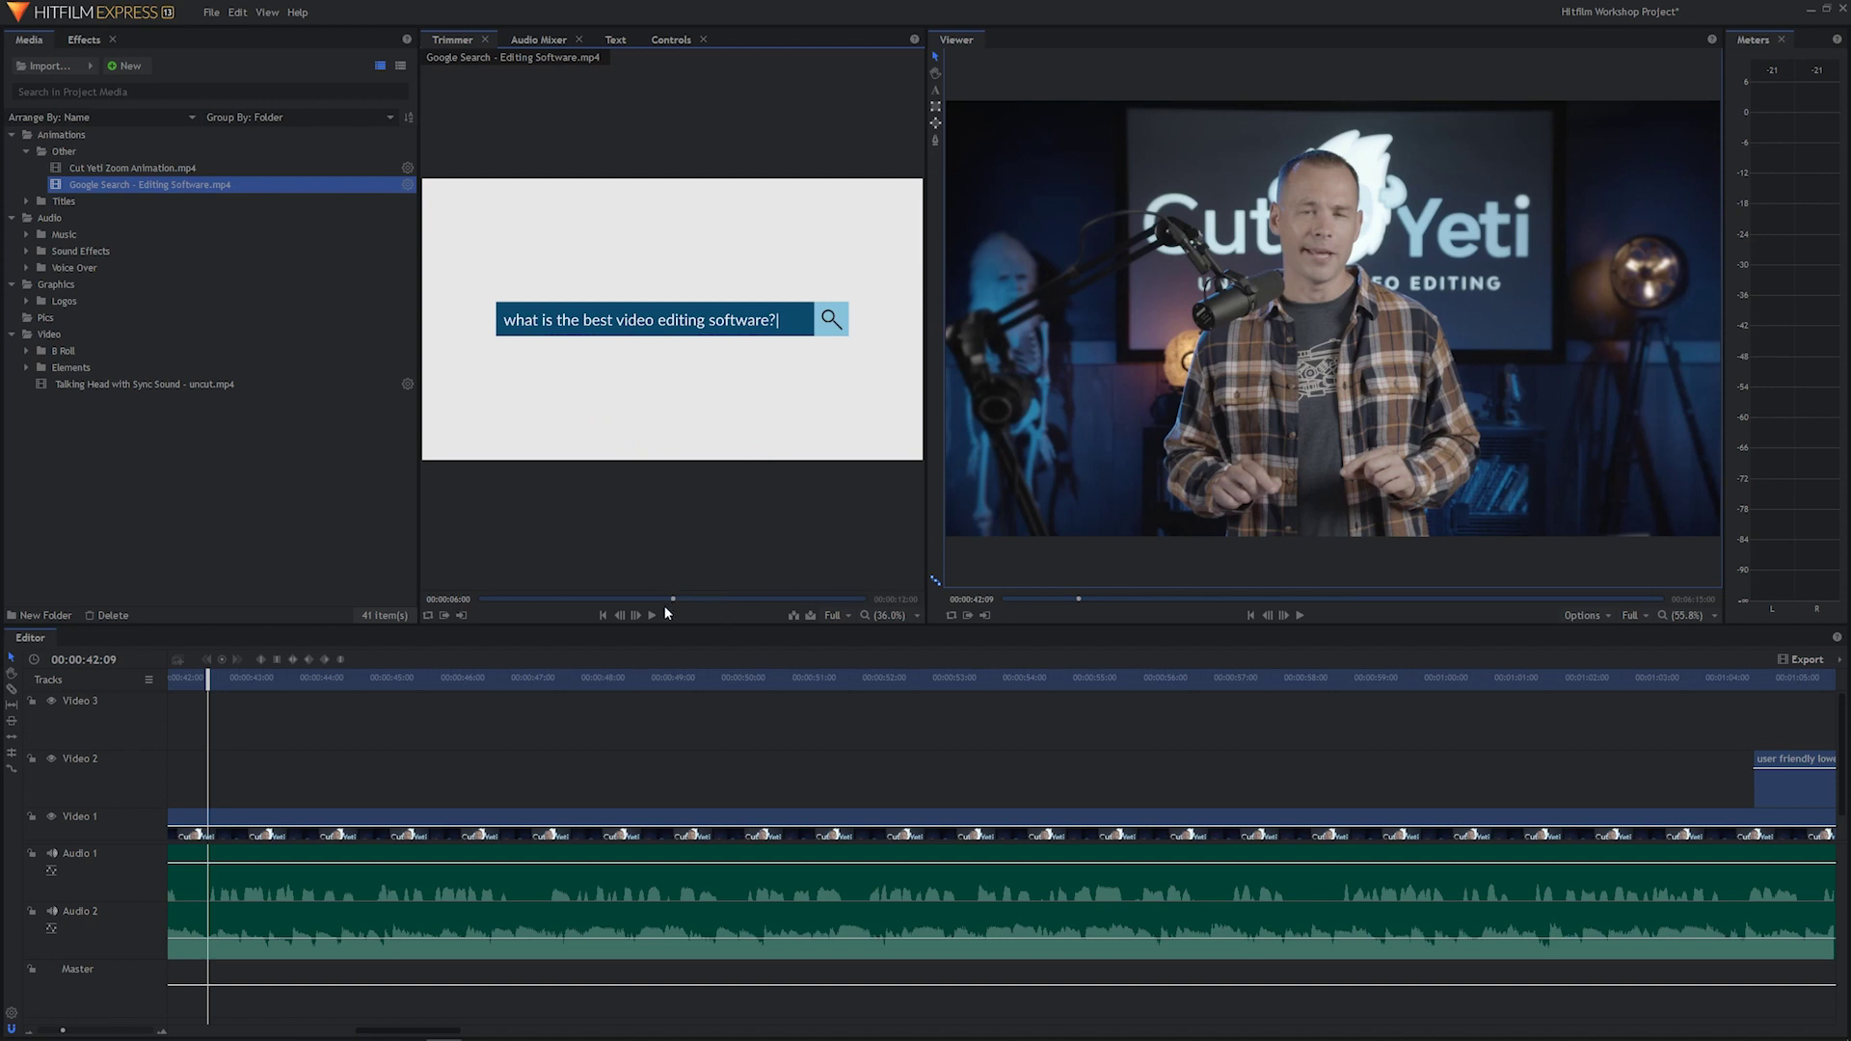
drag(622, 600, 467, 598)
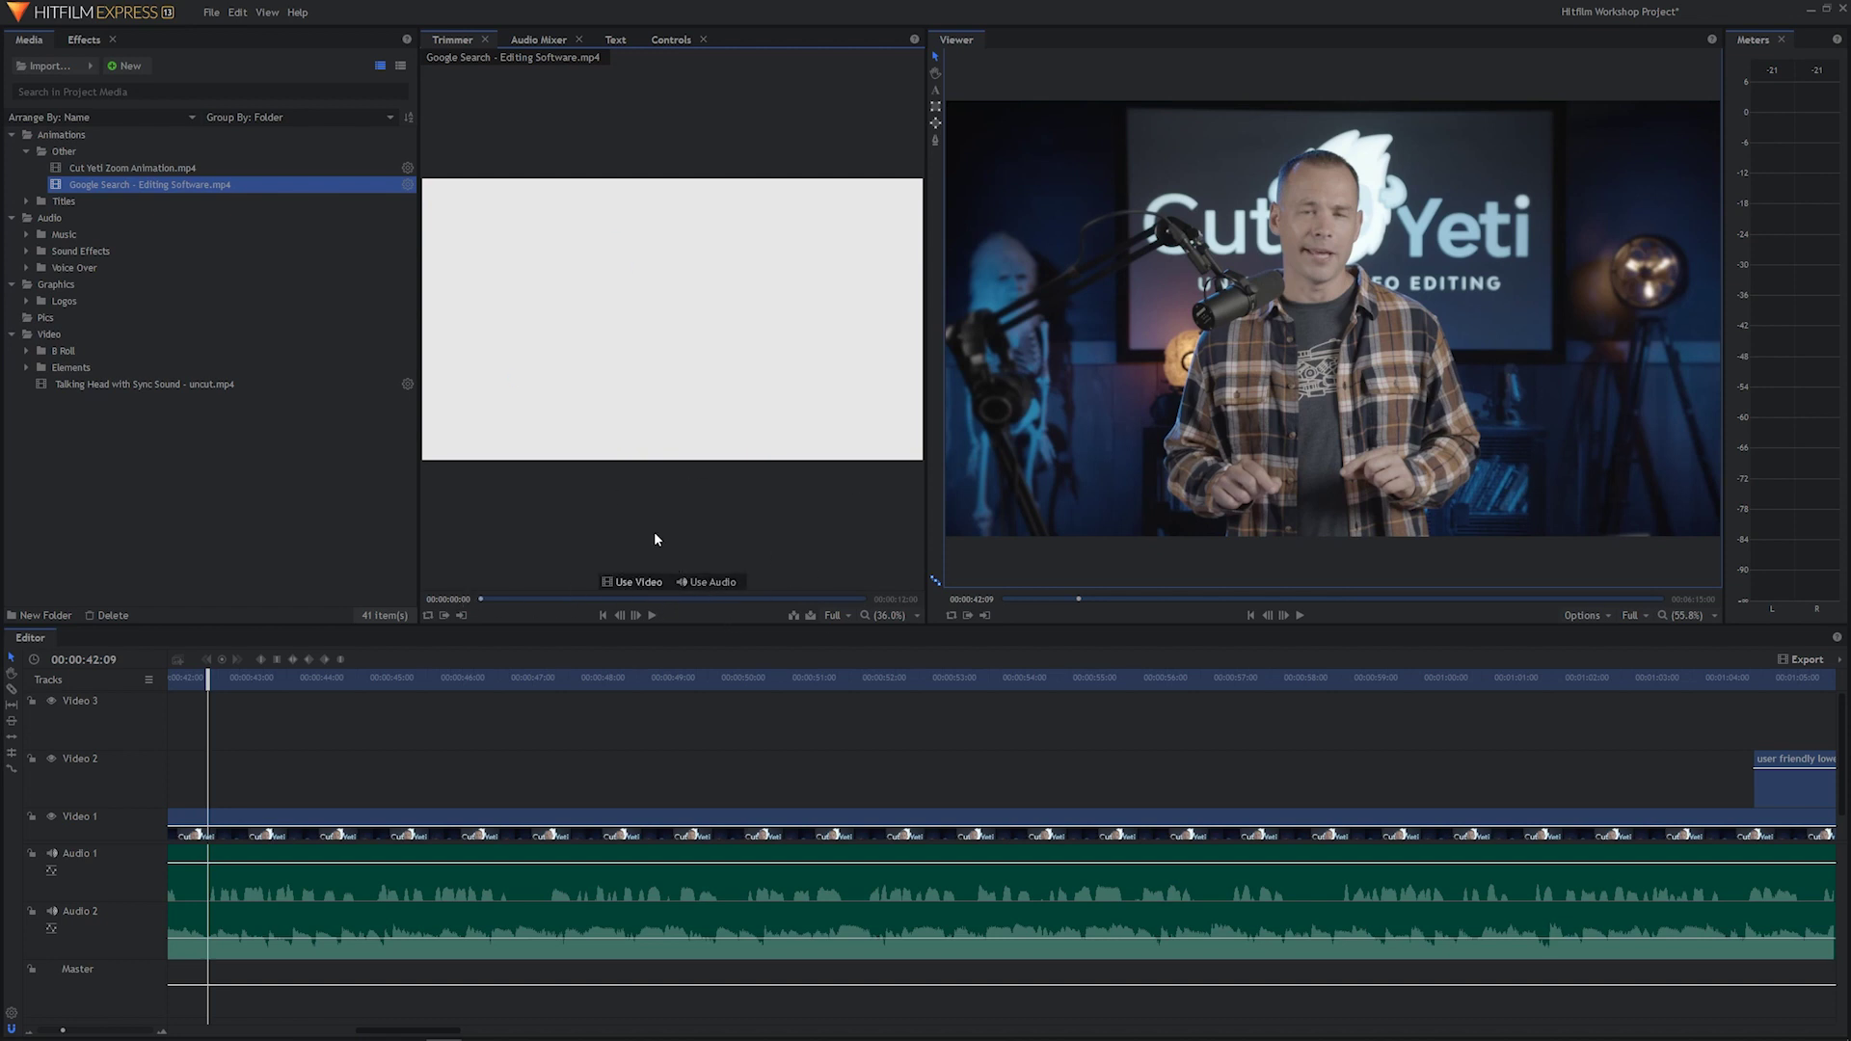
drag(579, 666, 208, 768)
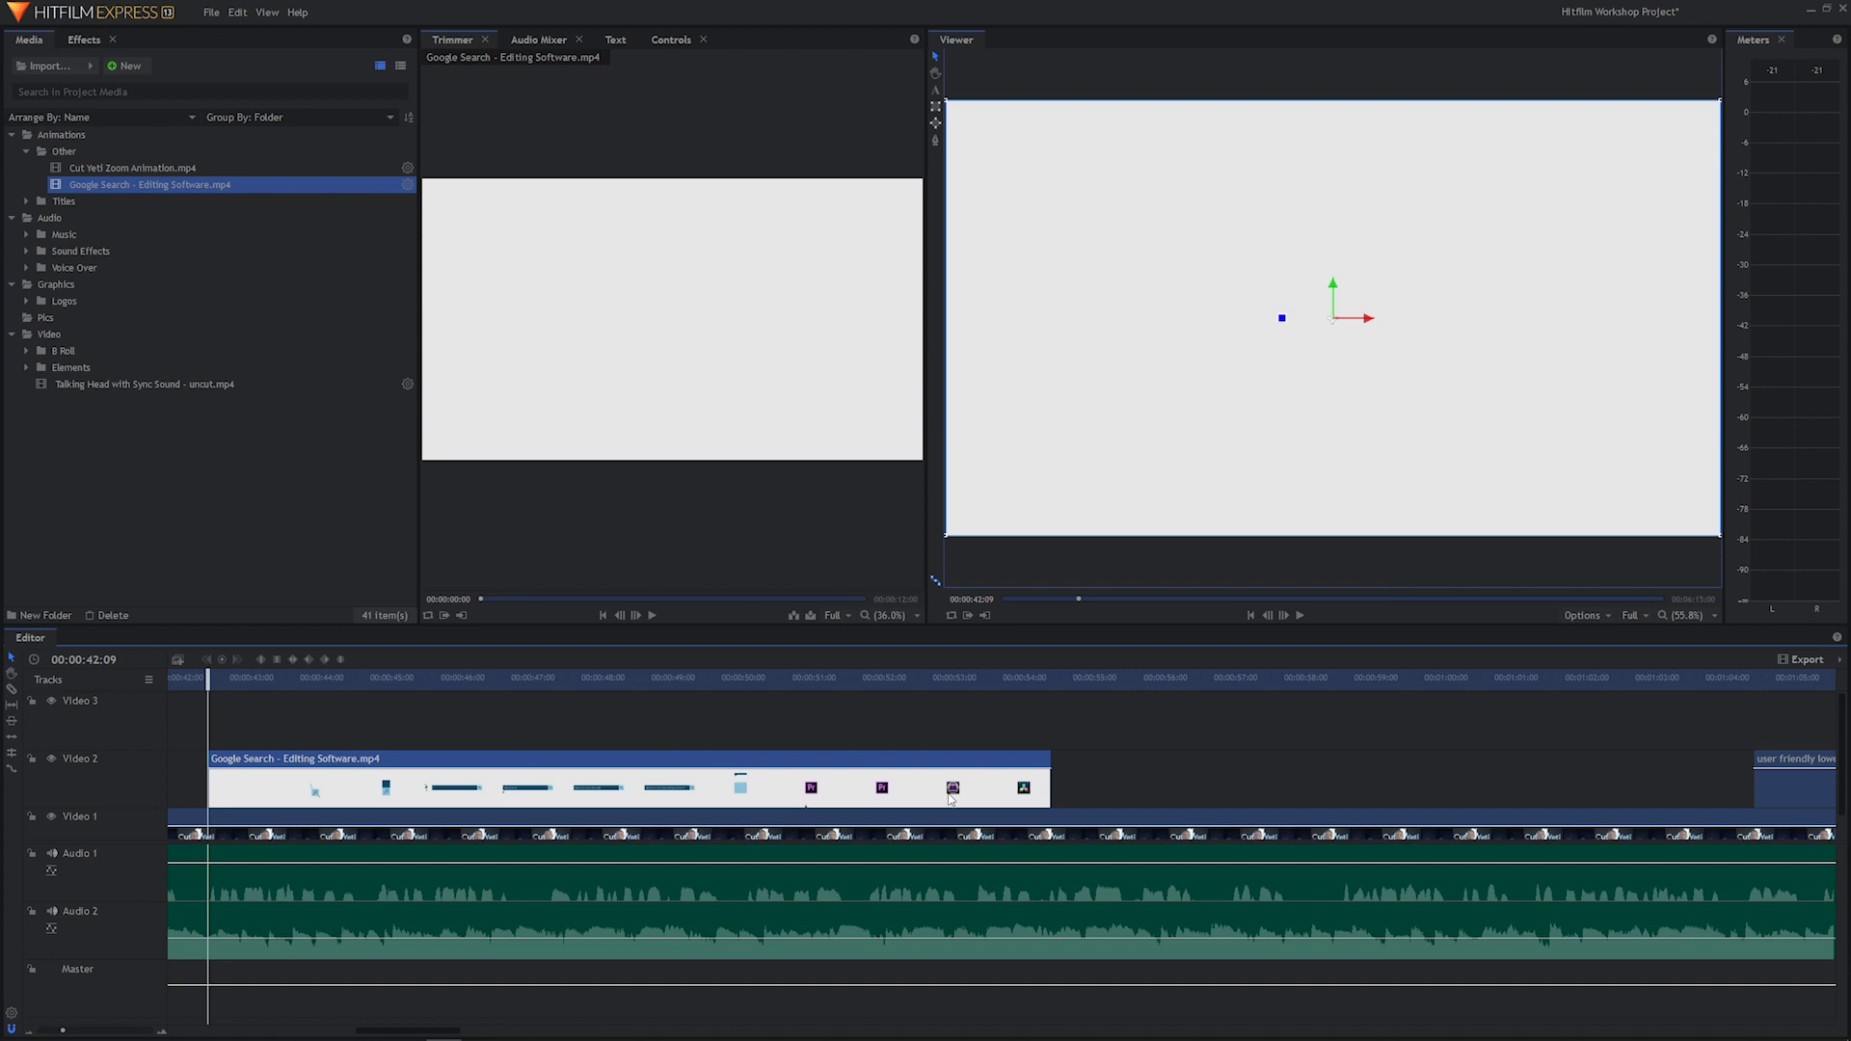
scroll(952, 798, left, 5)
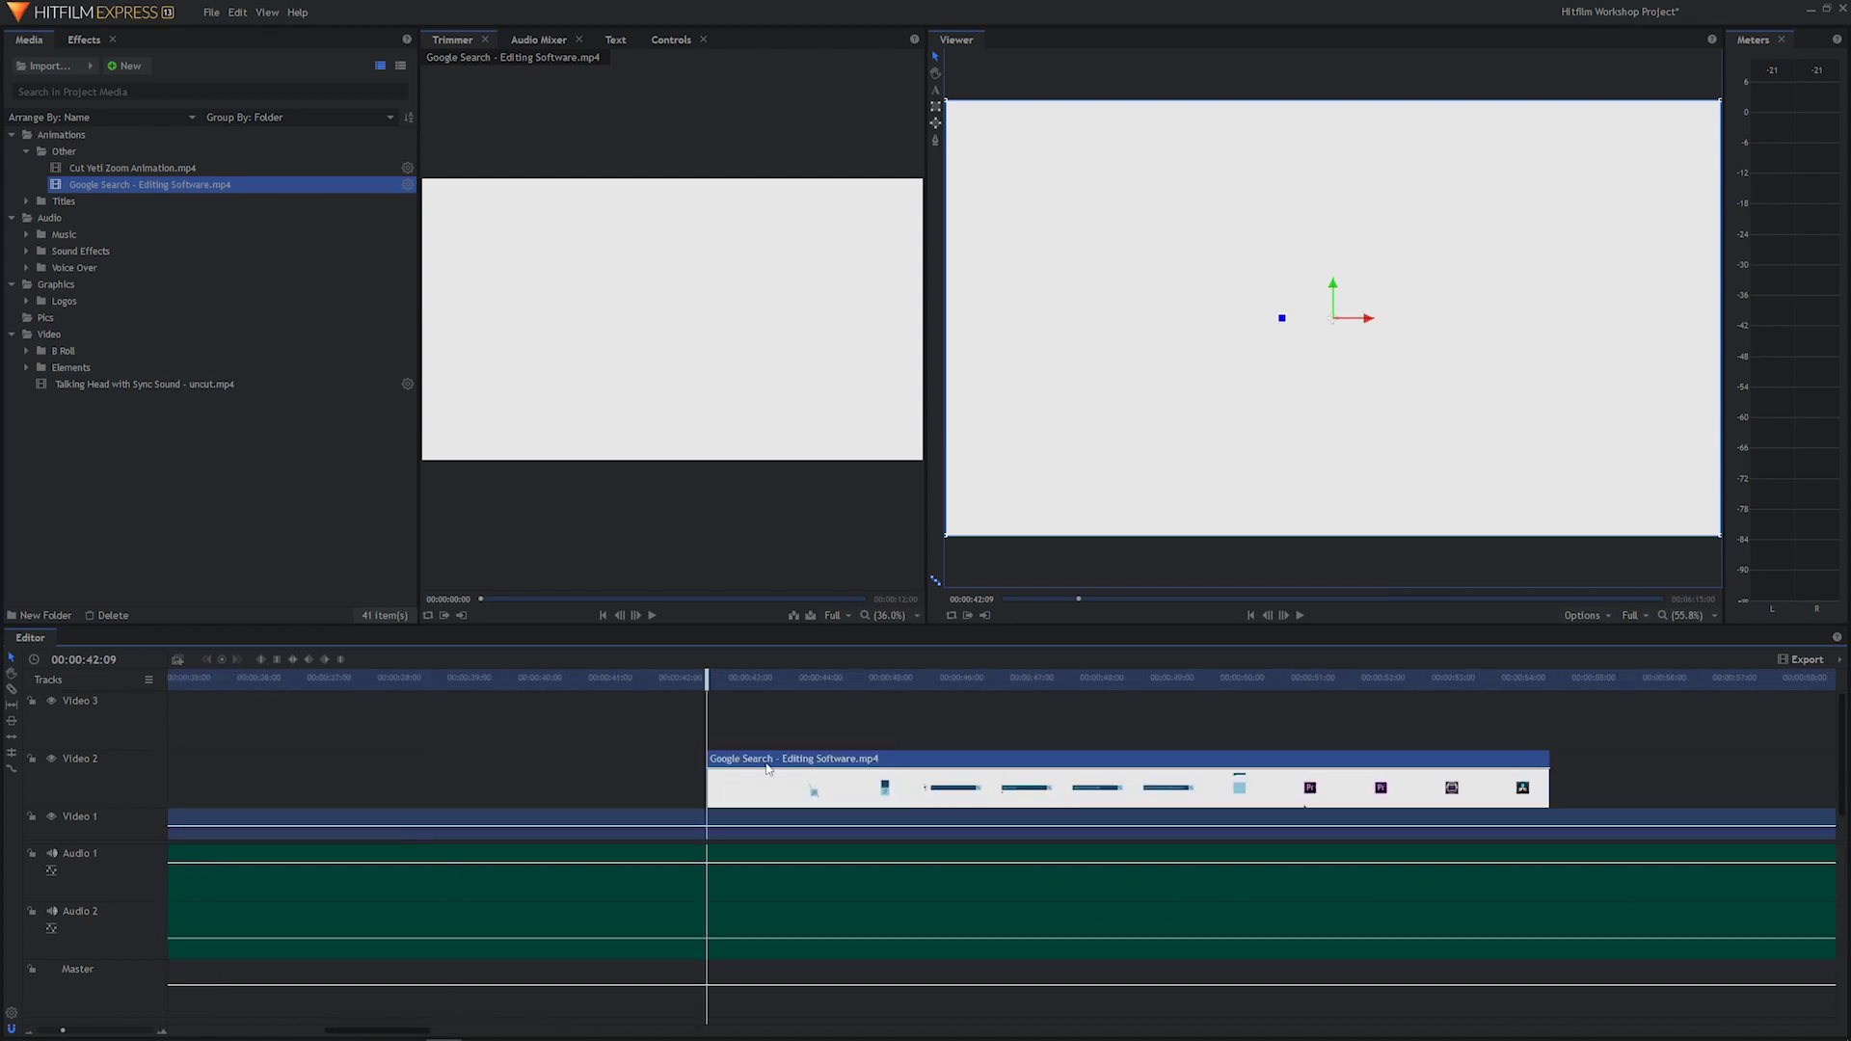
click(541, 679)
key(space)
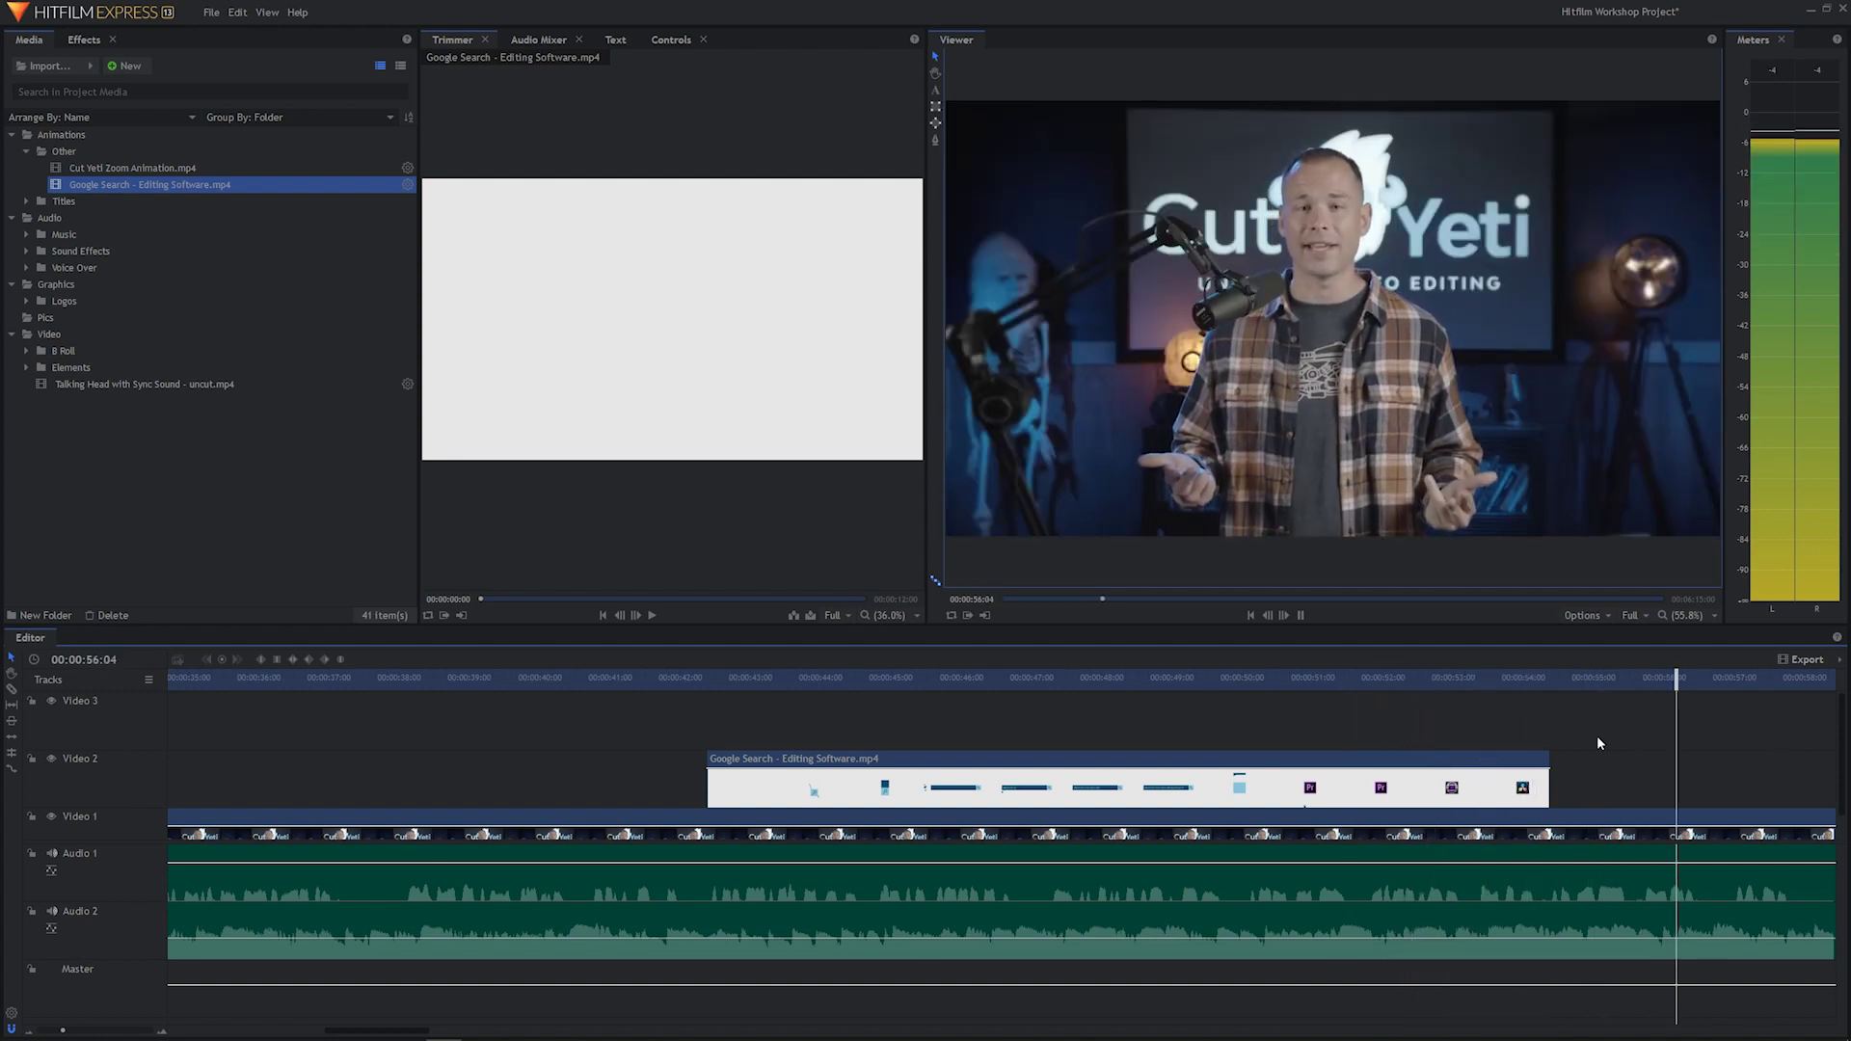
Play the animation from the Pr logo and fine-tune the playhead around 52 seconds.
key(space)
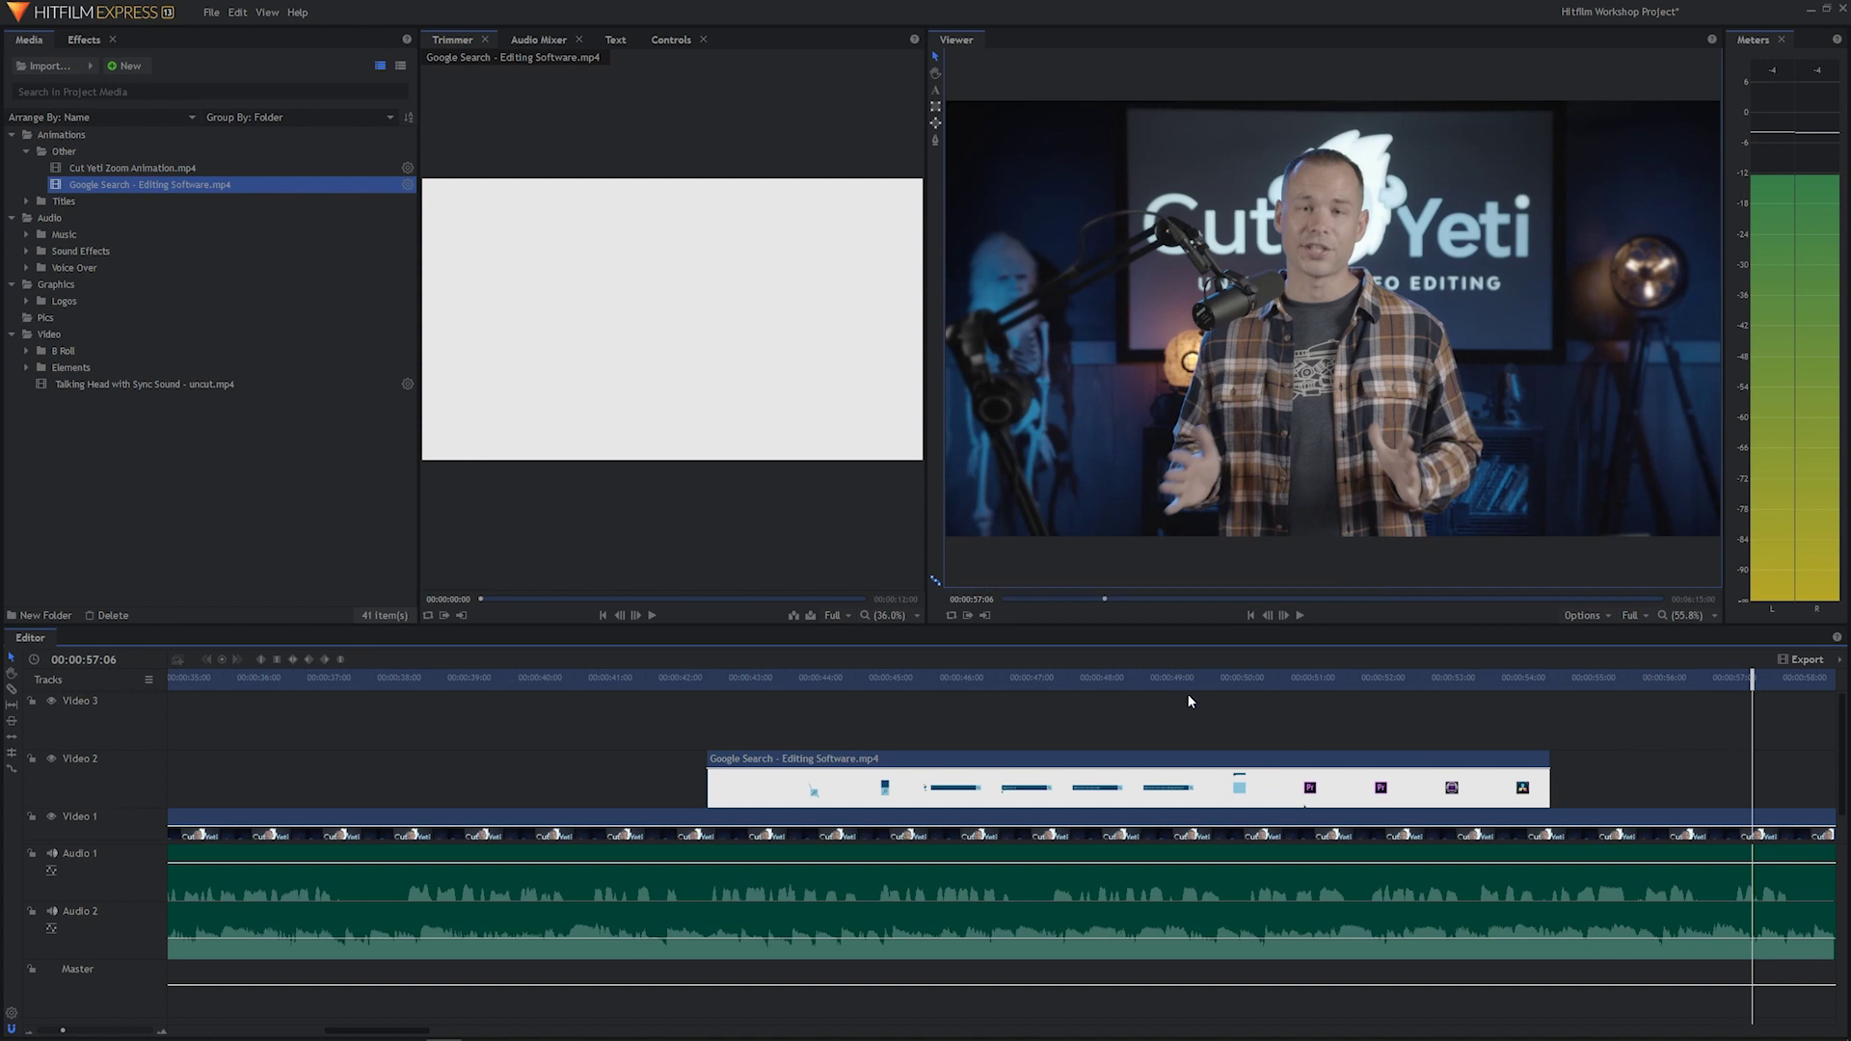
drag(1190, 687, 893, 714)
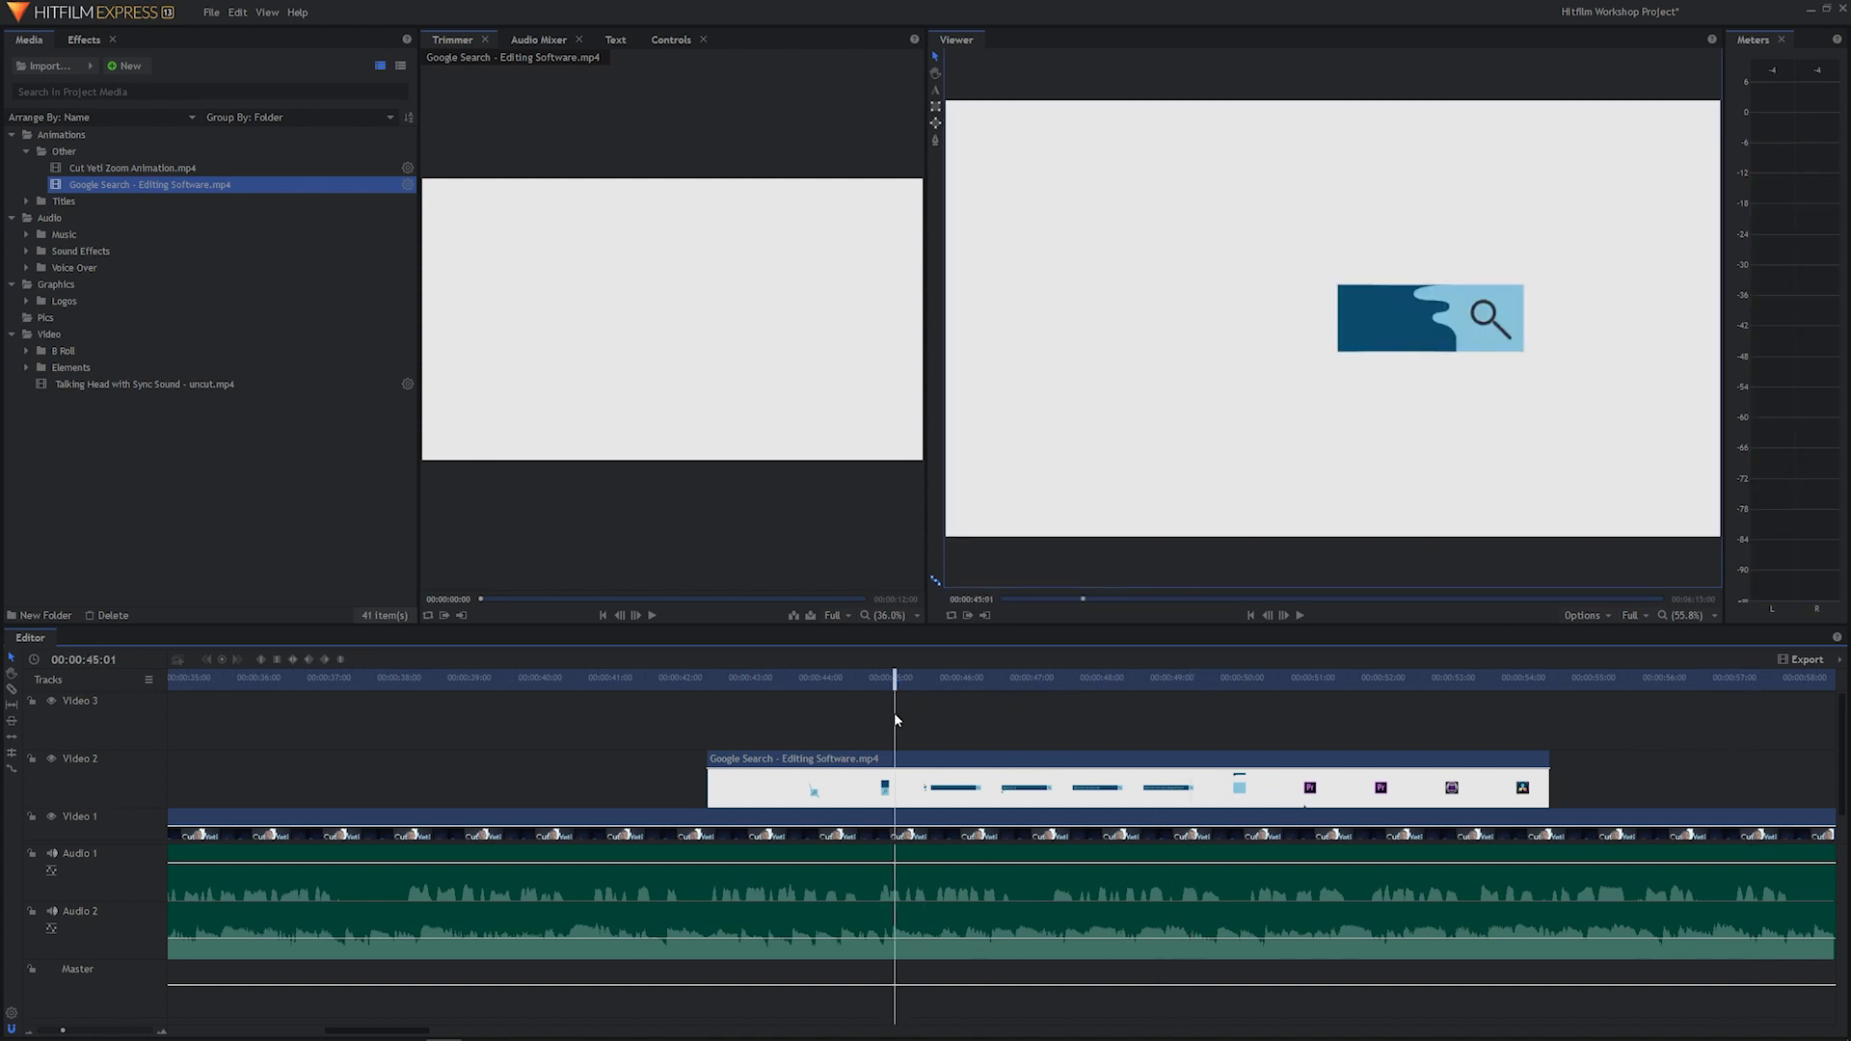
click(1278, 683)
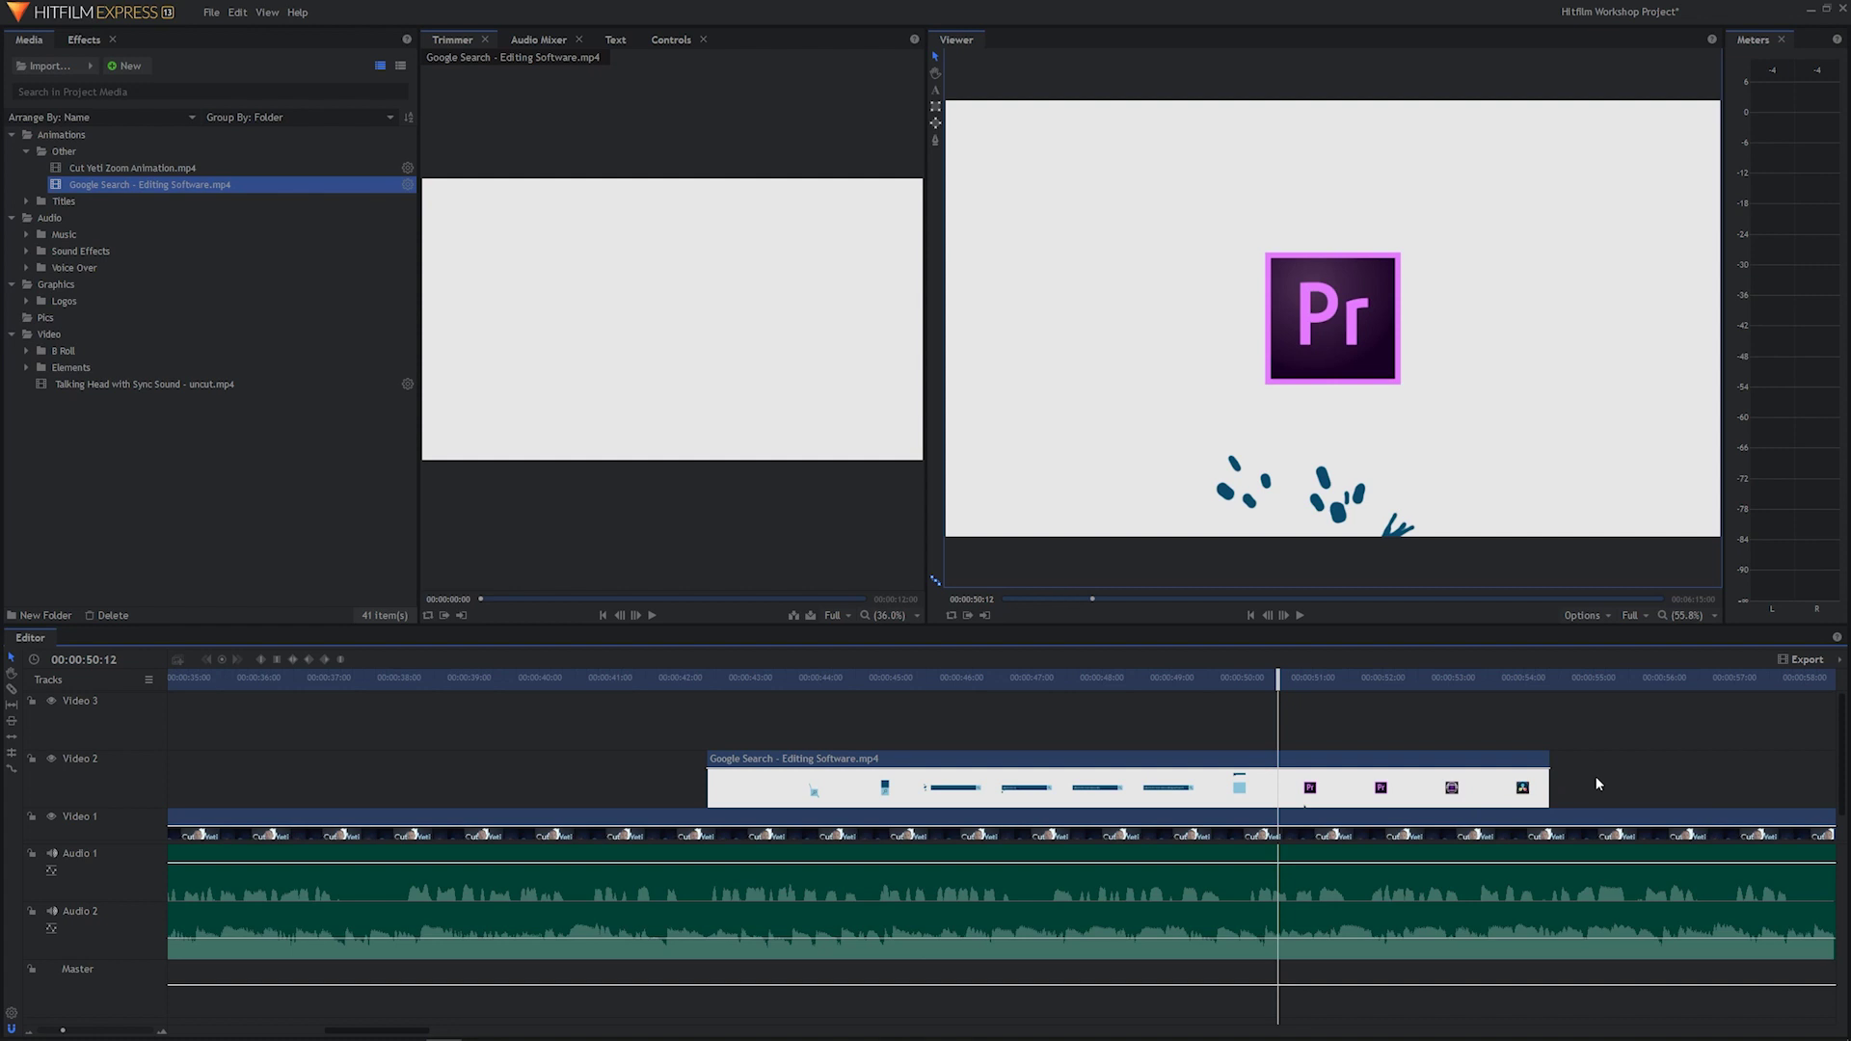
key(space)
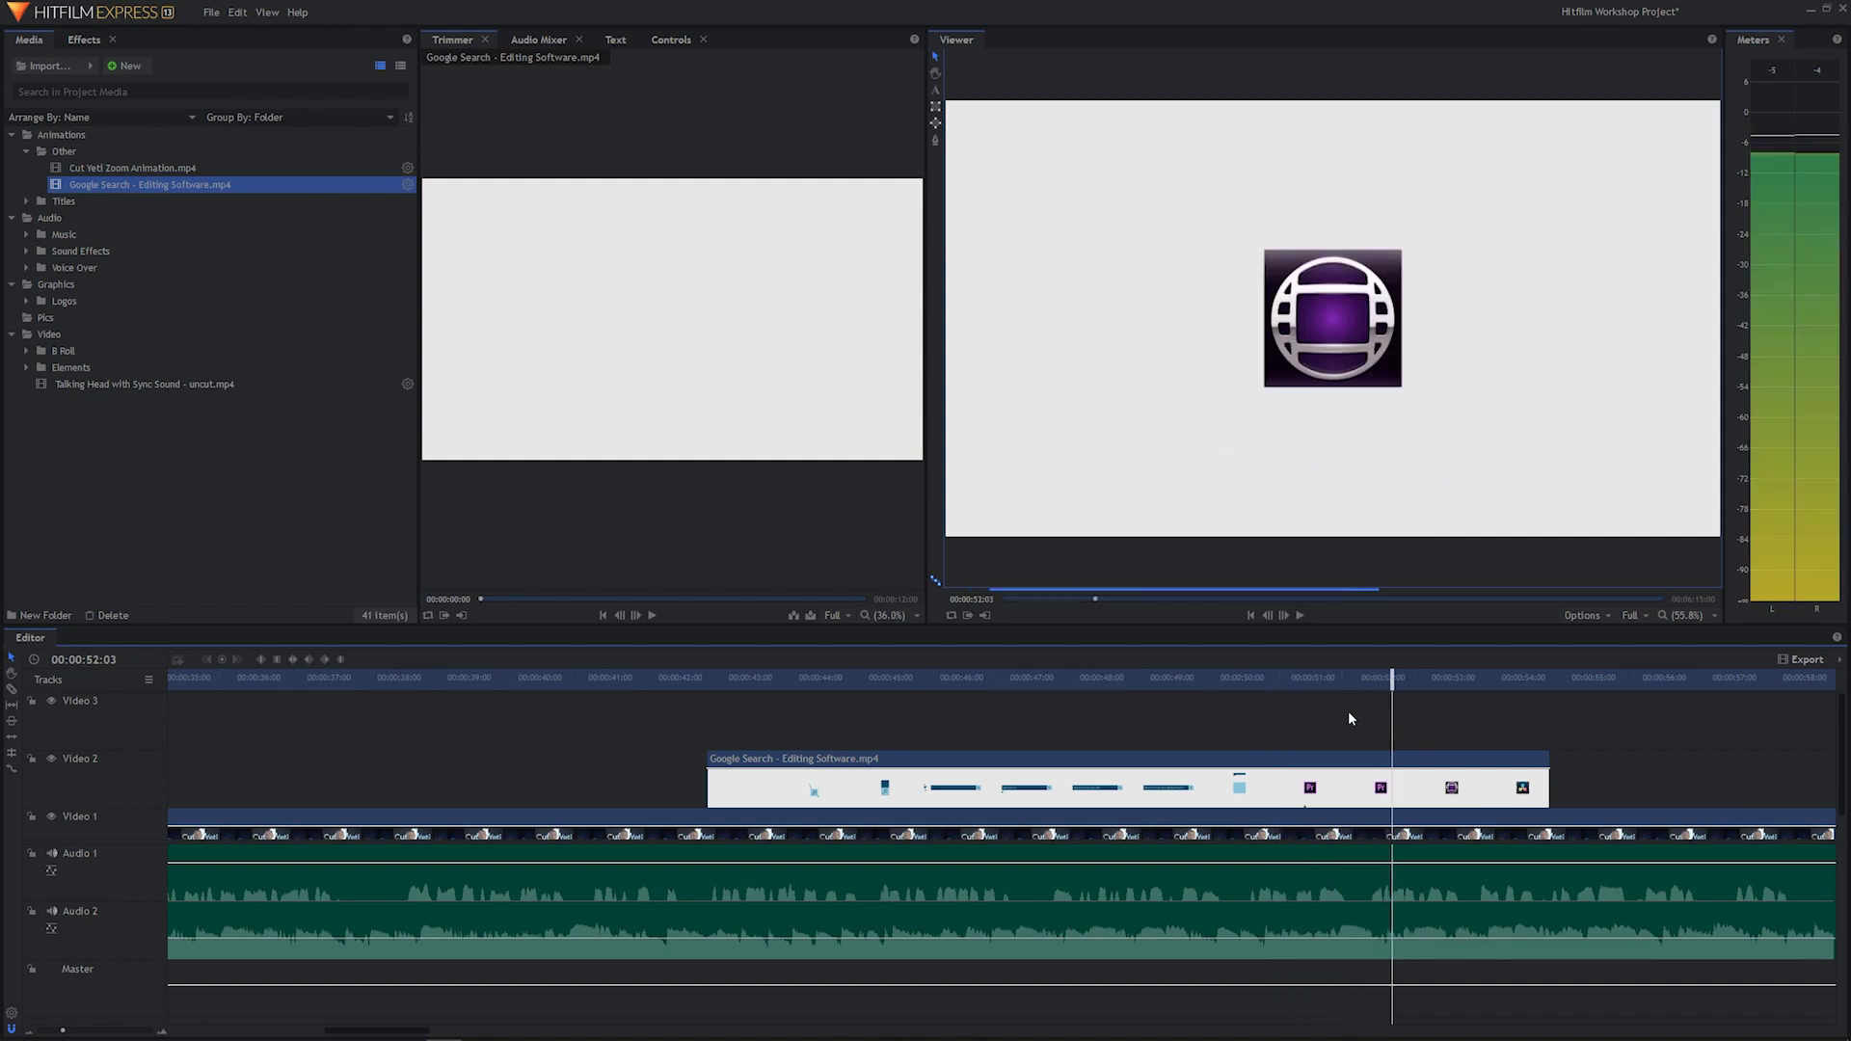
key(space)
key(space)
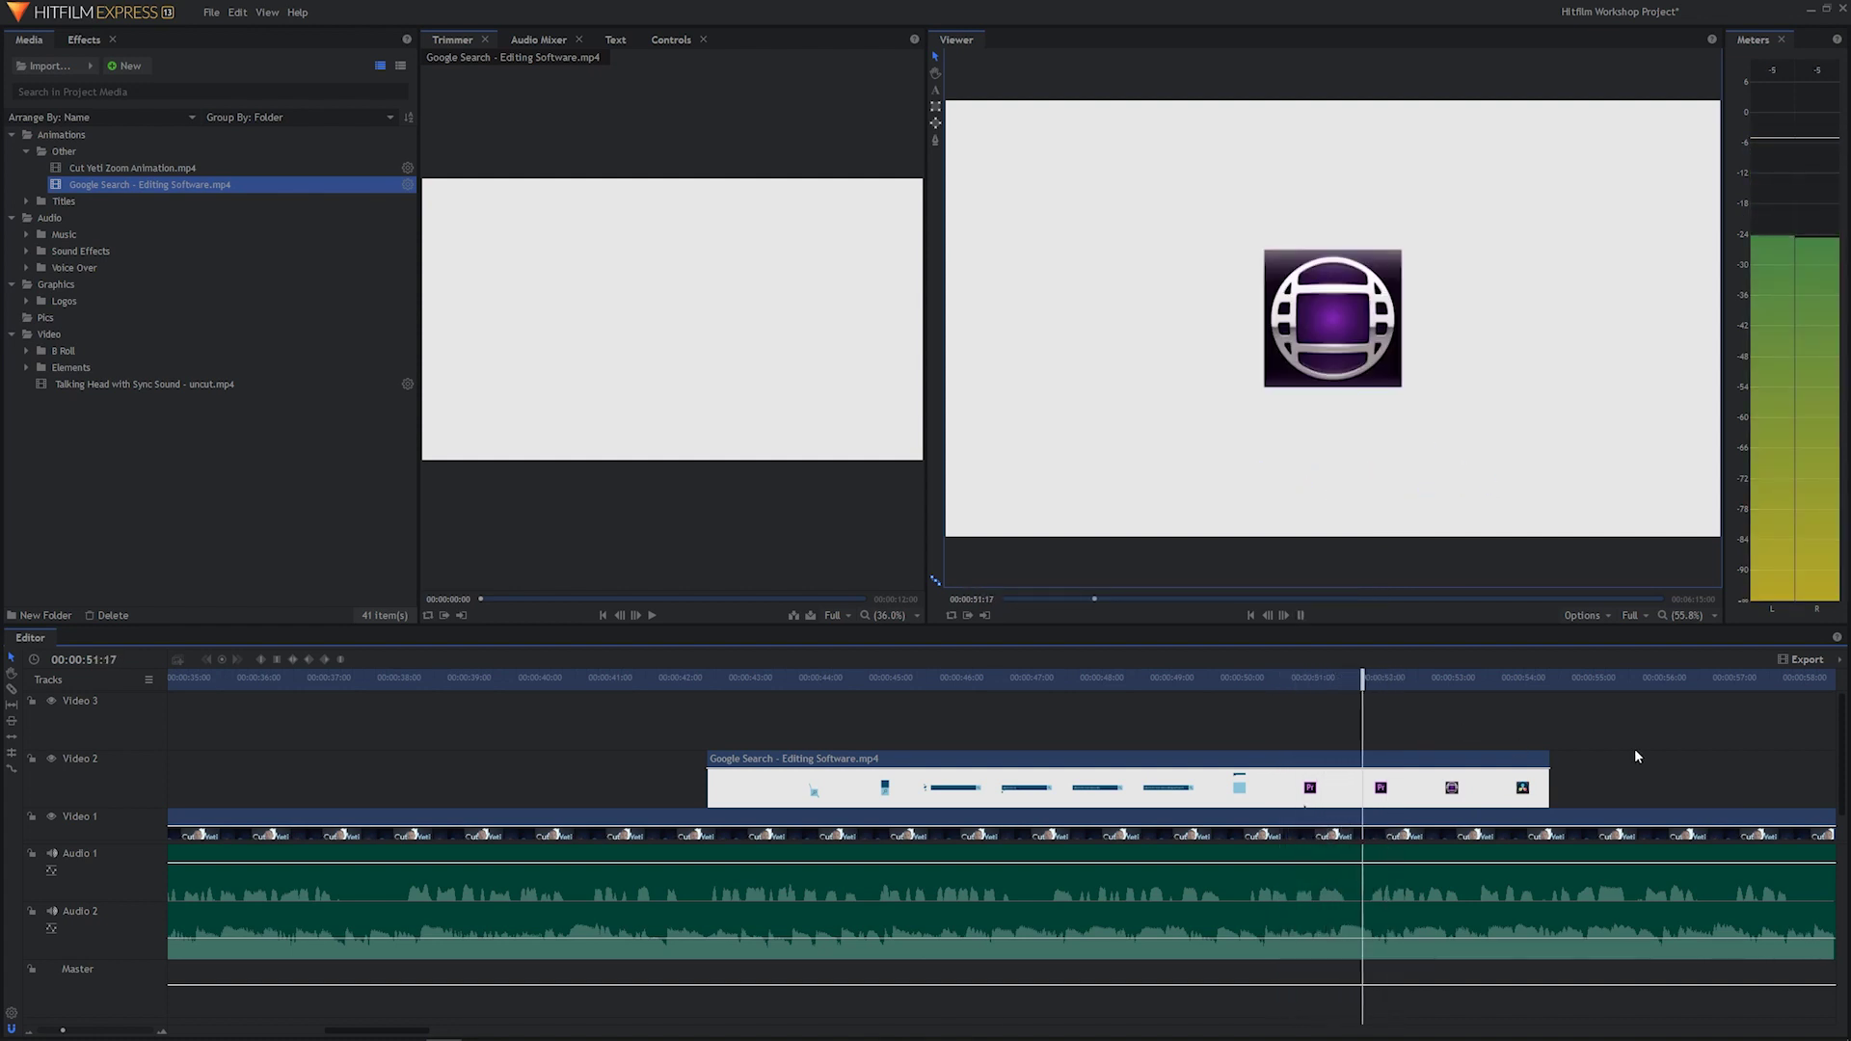
mouse_move(1436, 678)
mouse_down()
mouse_move(1347, 680)
mouse_move(1496, 680)
mouse_move(1428, 675)
mouse_up()
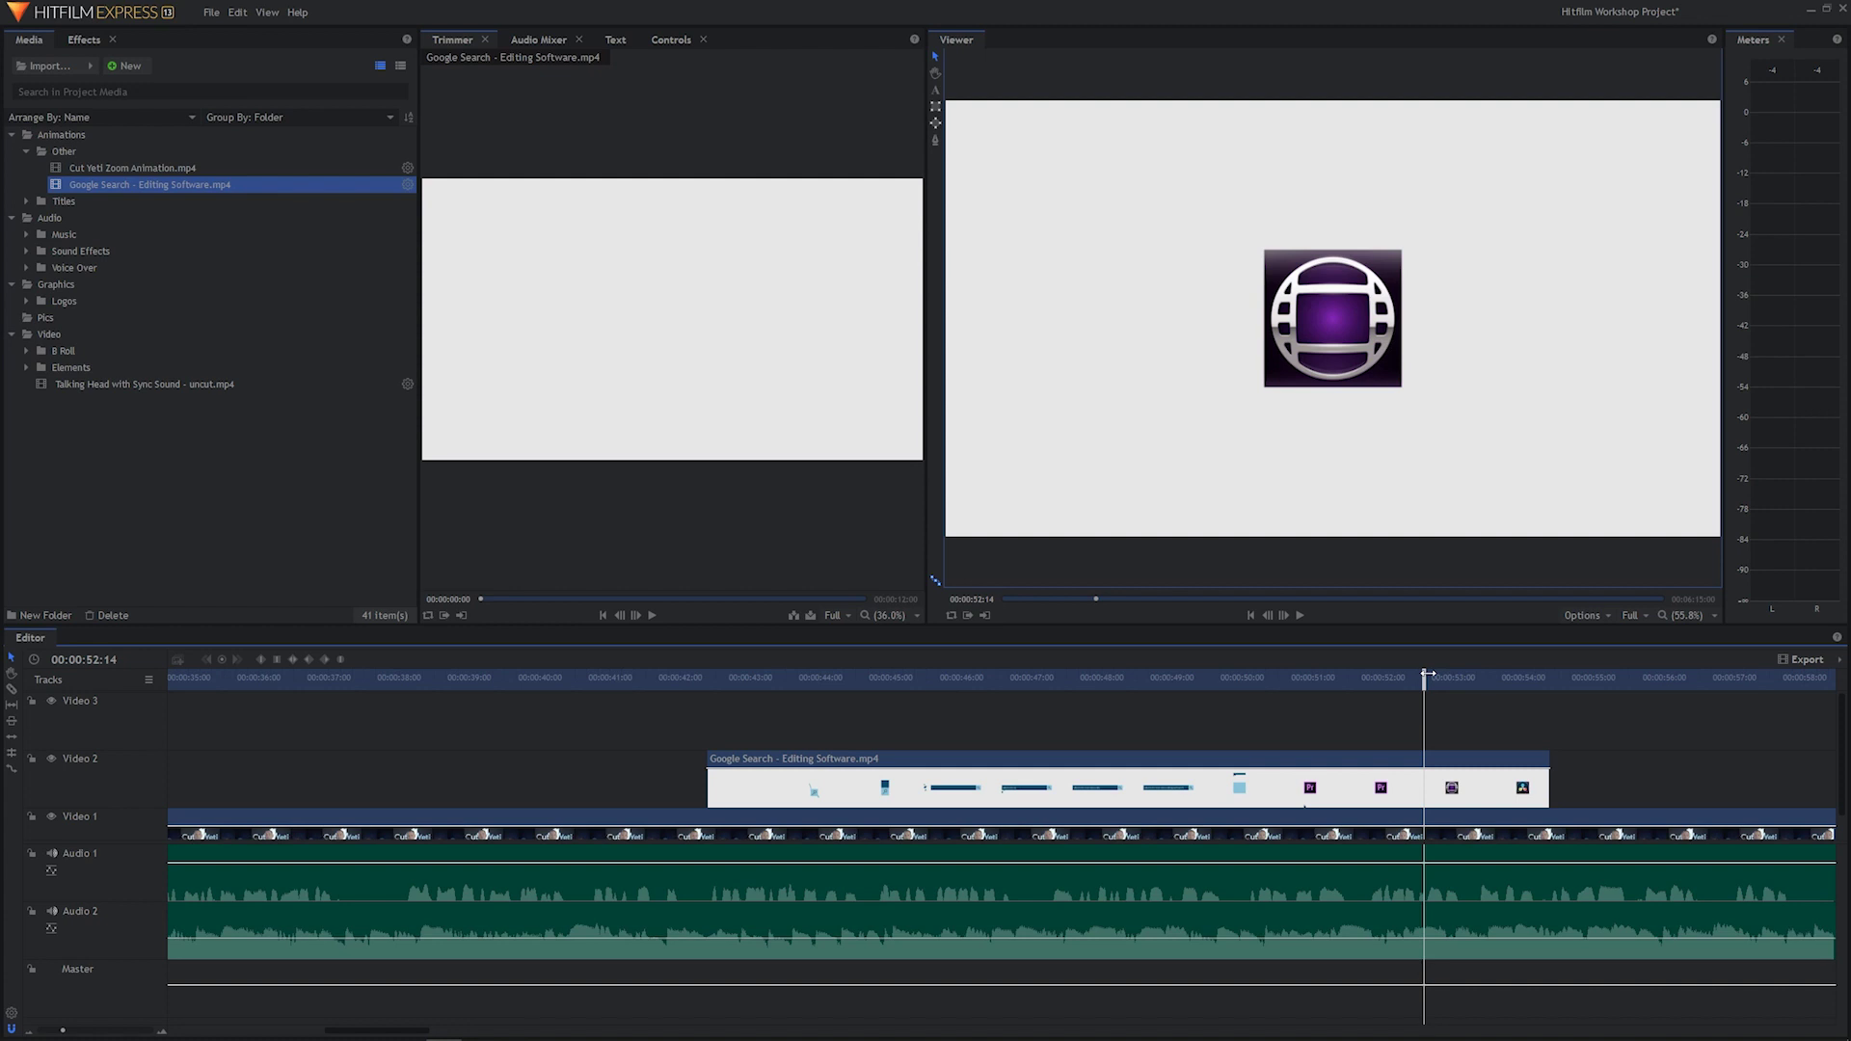
mouse_move(1425, 678)
mouse_down()
mouse_move(1343, 678)
mouse_move(1405, 696)
mouse_up()
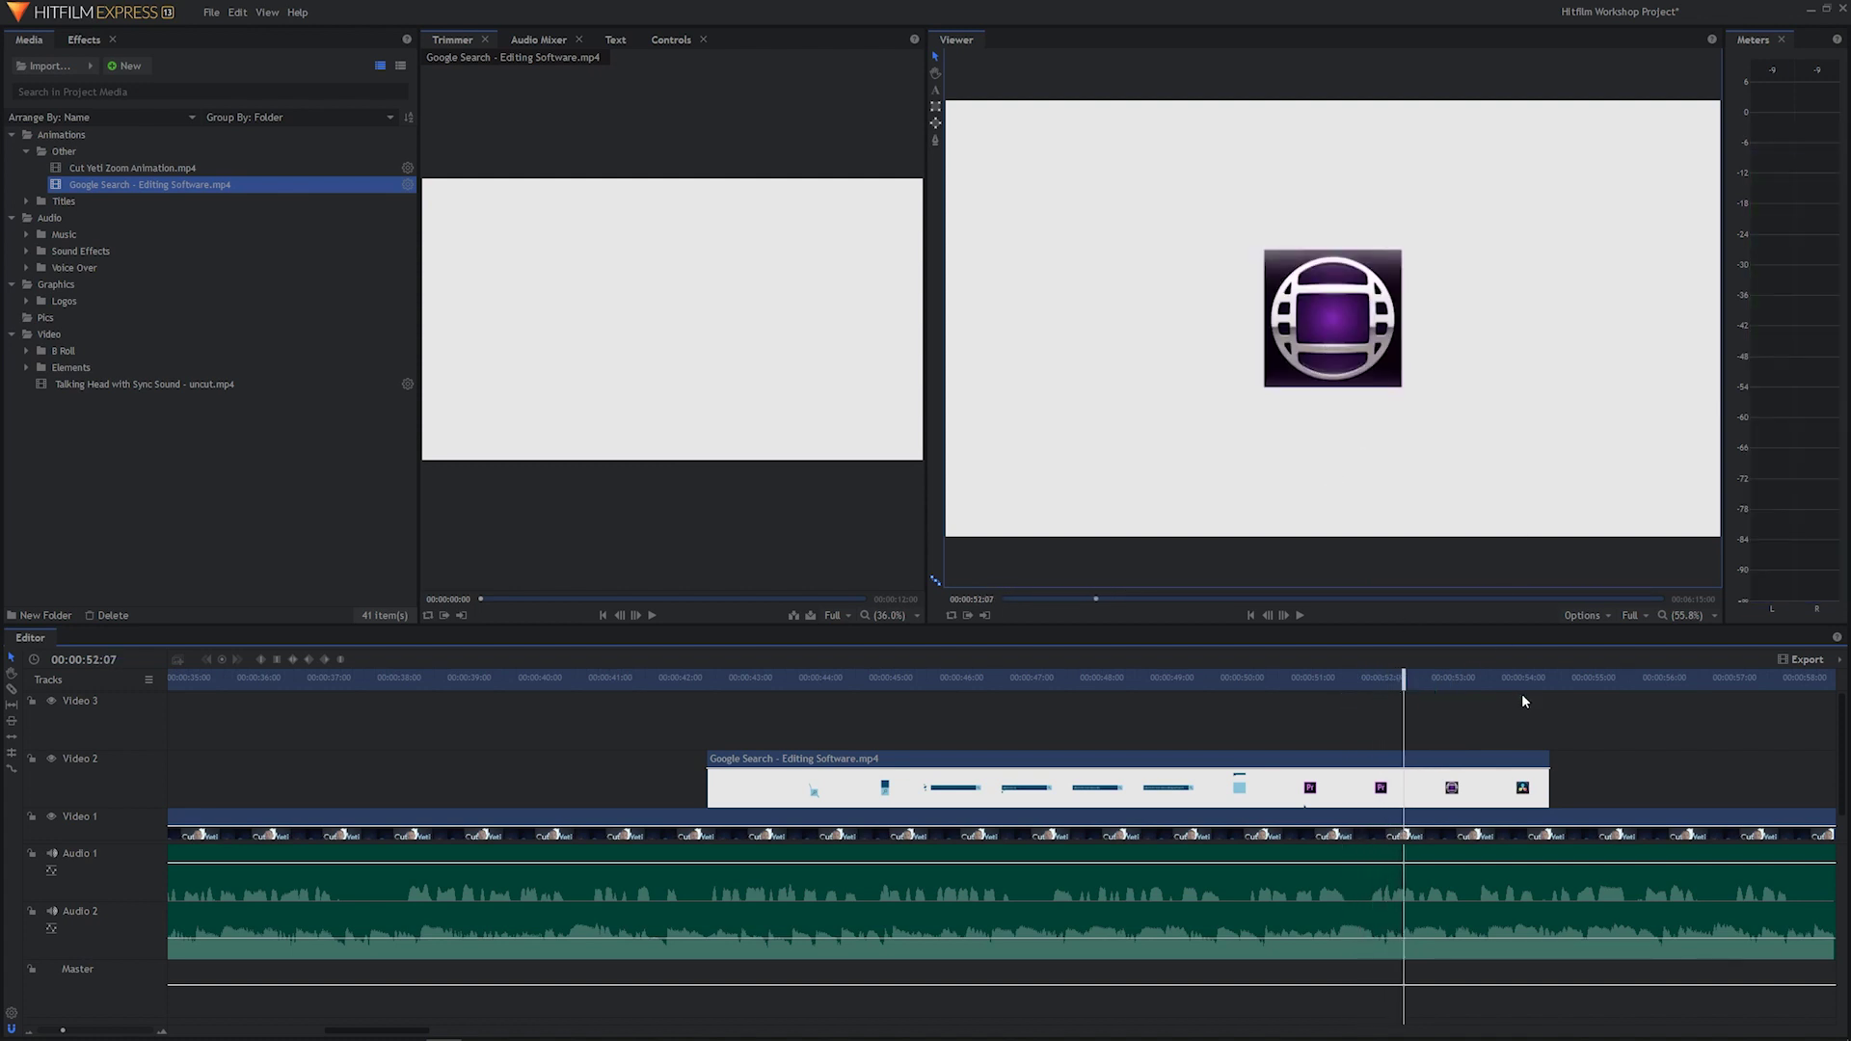
drag(1402, 683, 1426, 679)
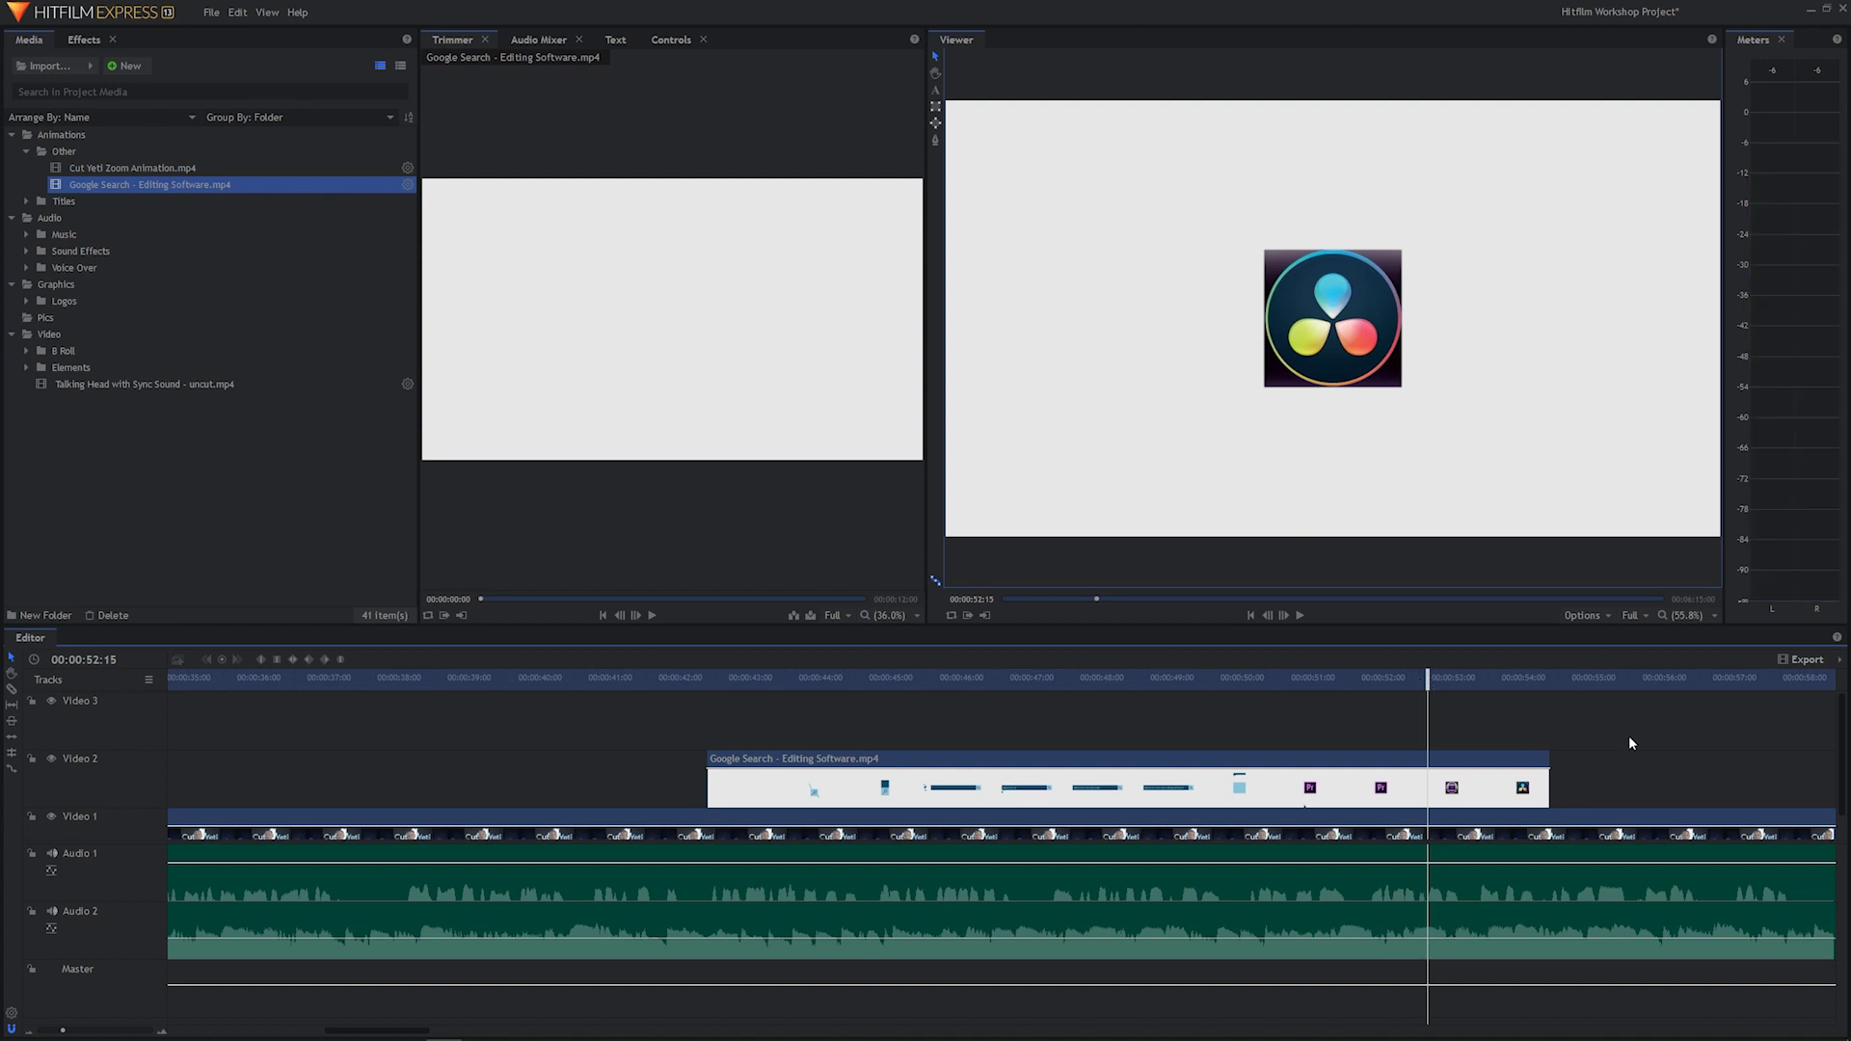
scroll(1659, 786, up, 2)
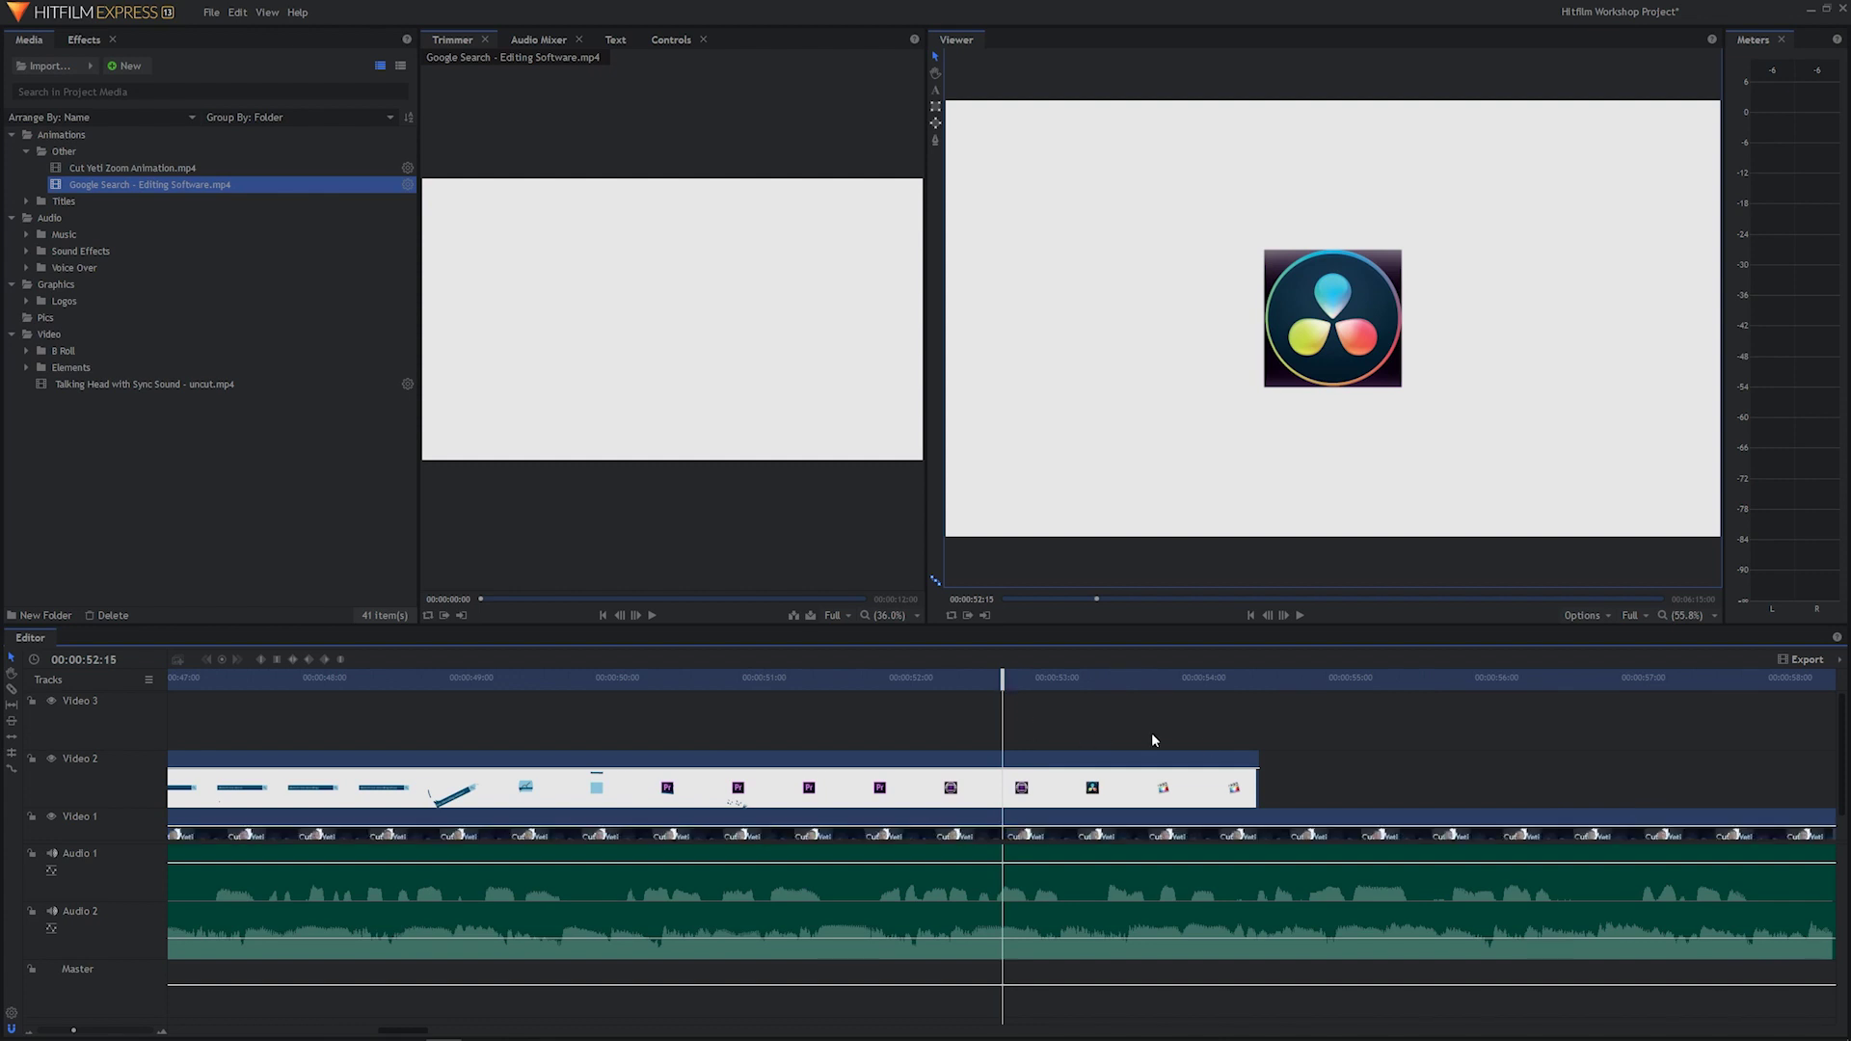
Replay against the narration and settle on 00:00:52:15, where the DaVinci logo starts.
key(j)
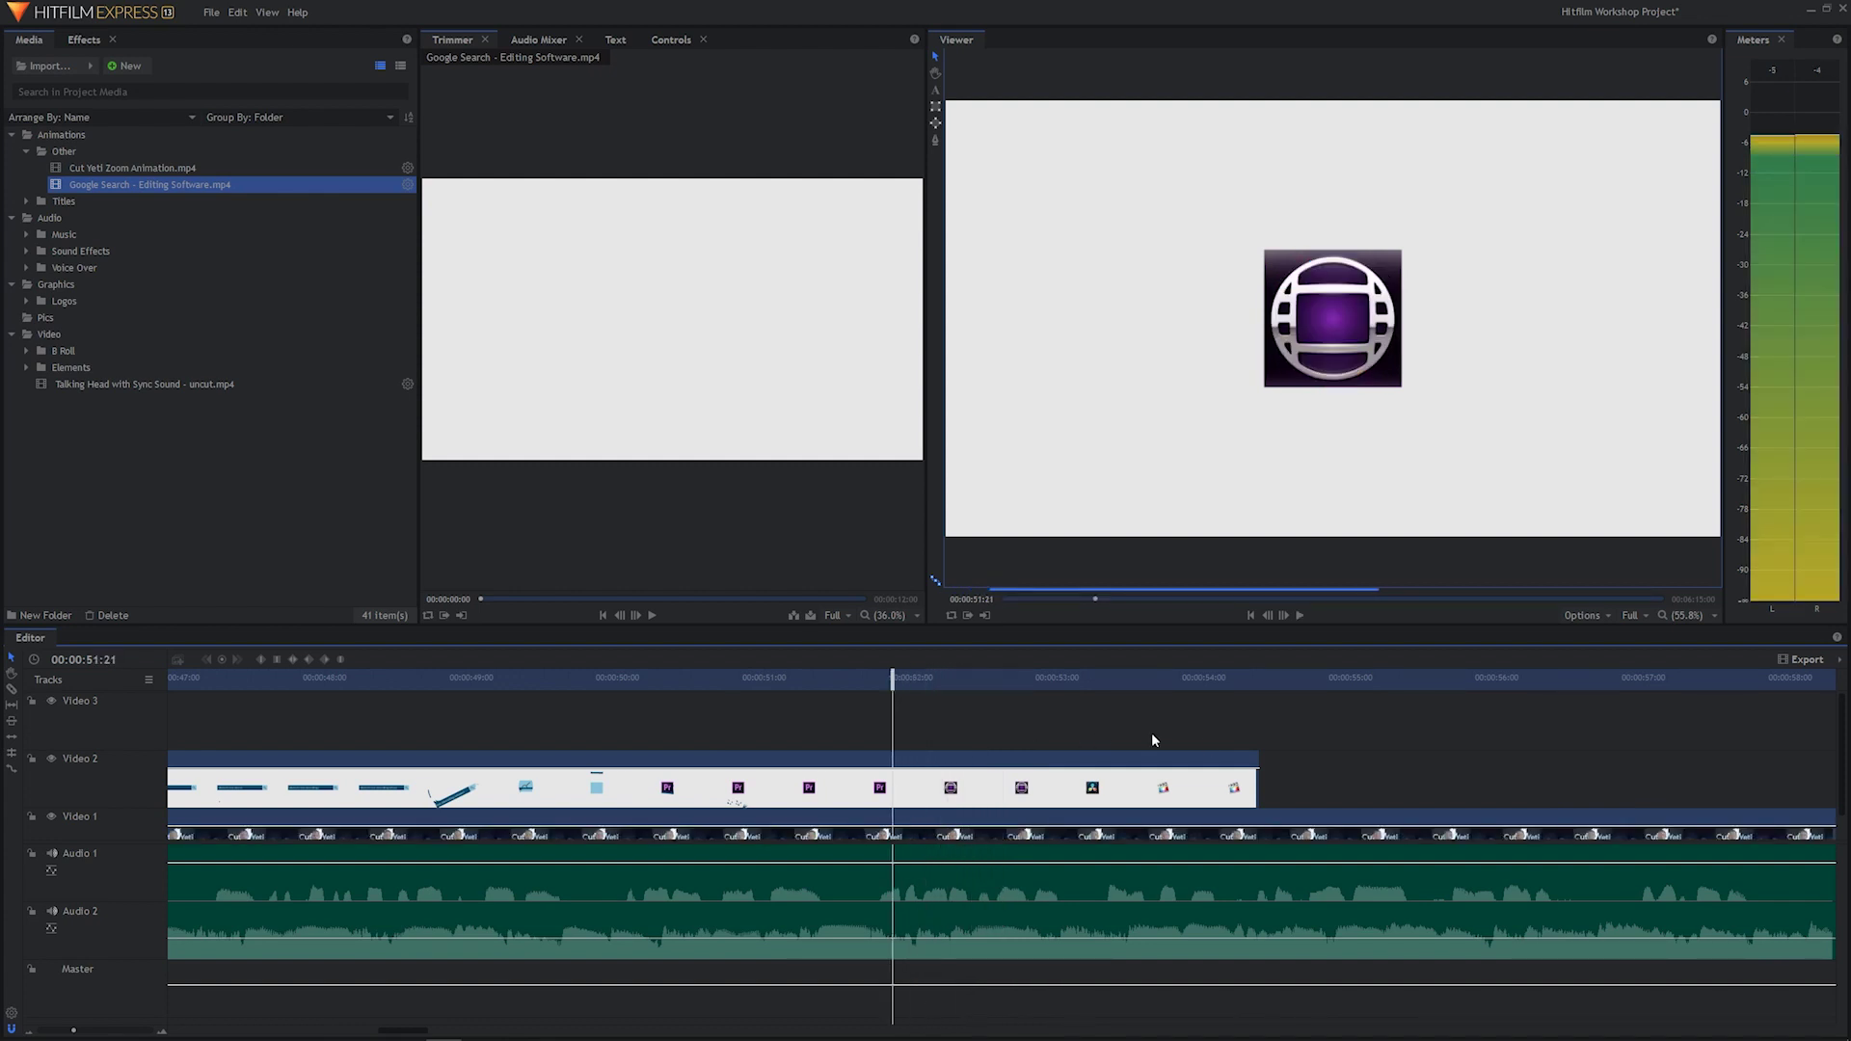
key(space)
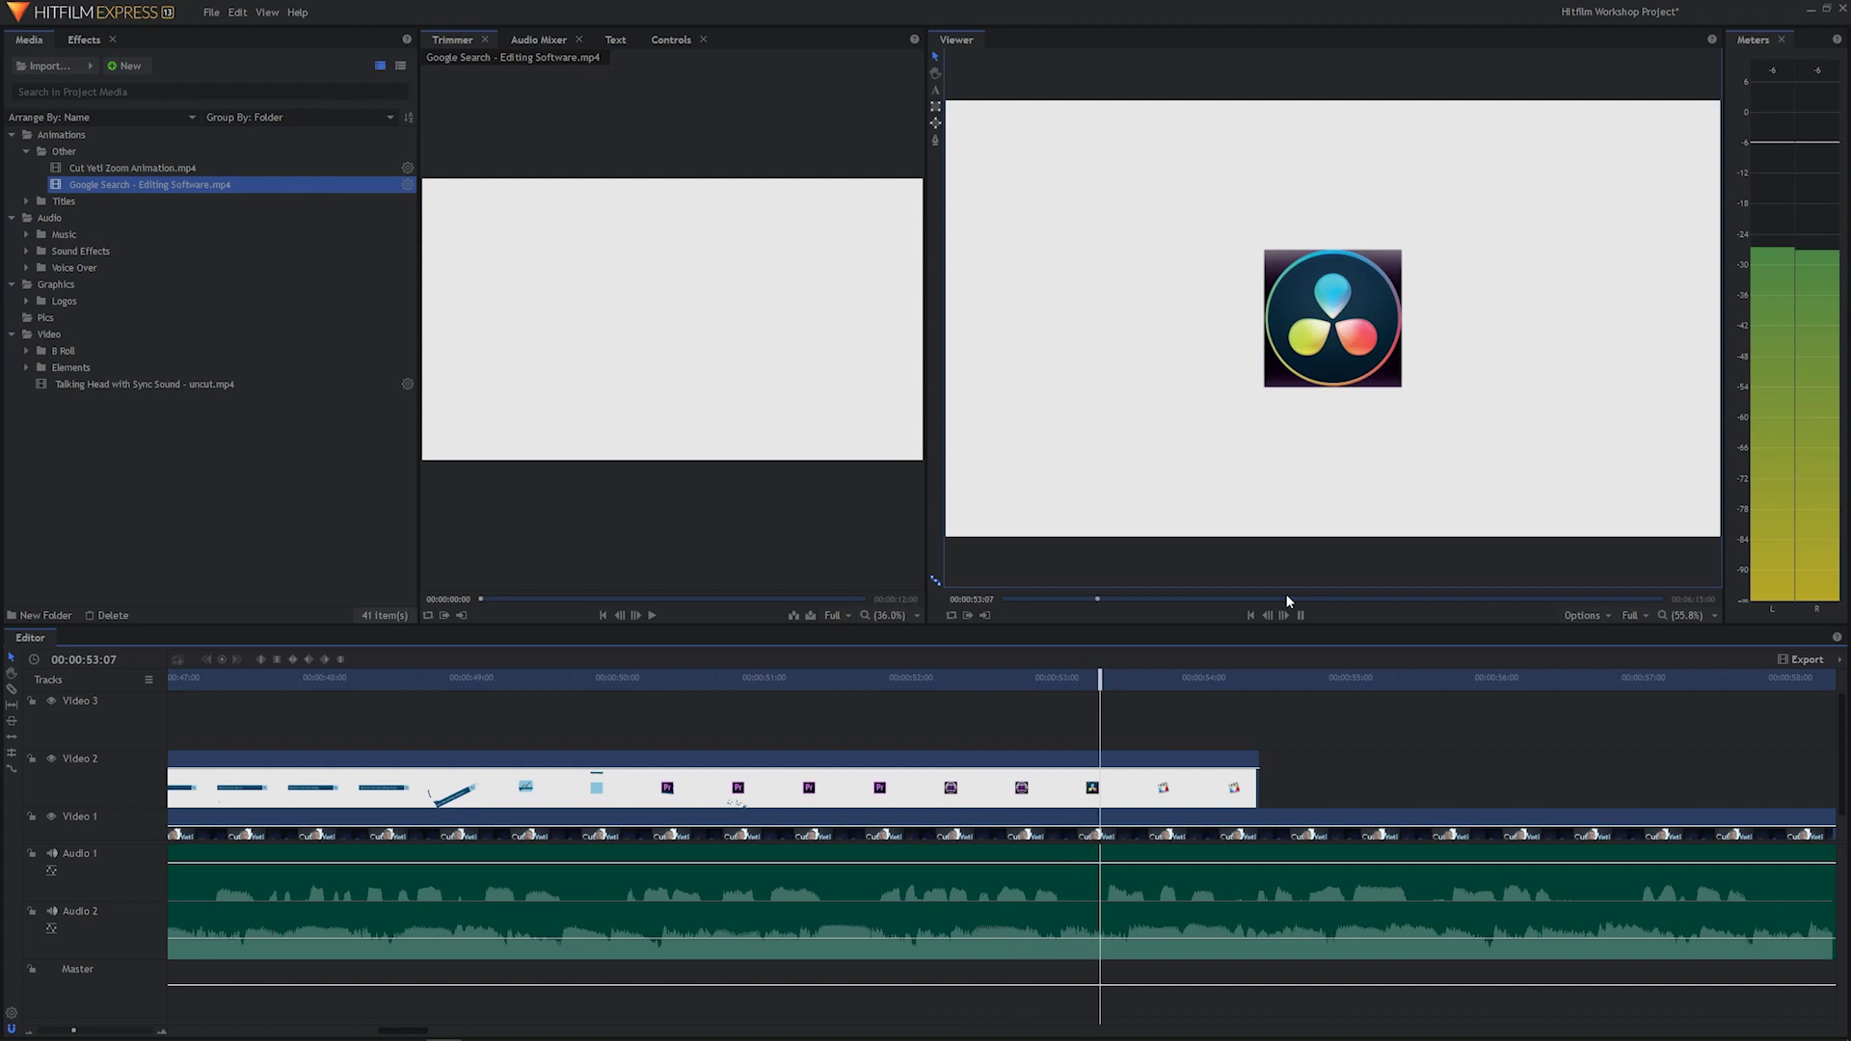
key(space)
drag(1115, 680, 962, 709)
drag(966, 706, 997, 696)
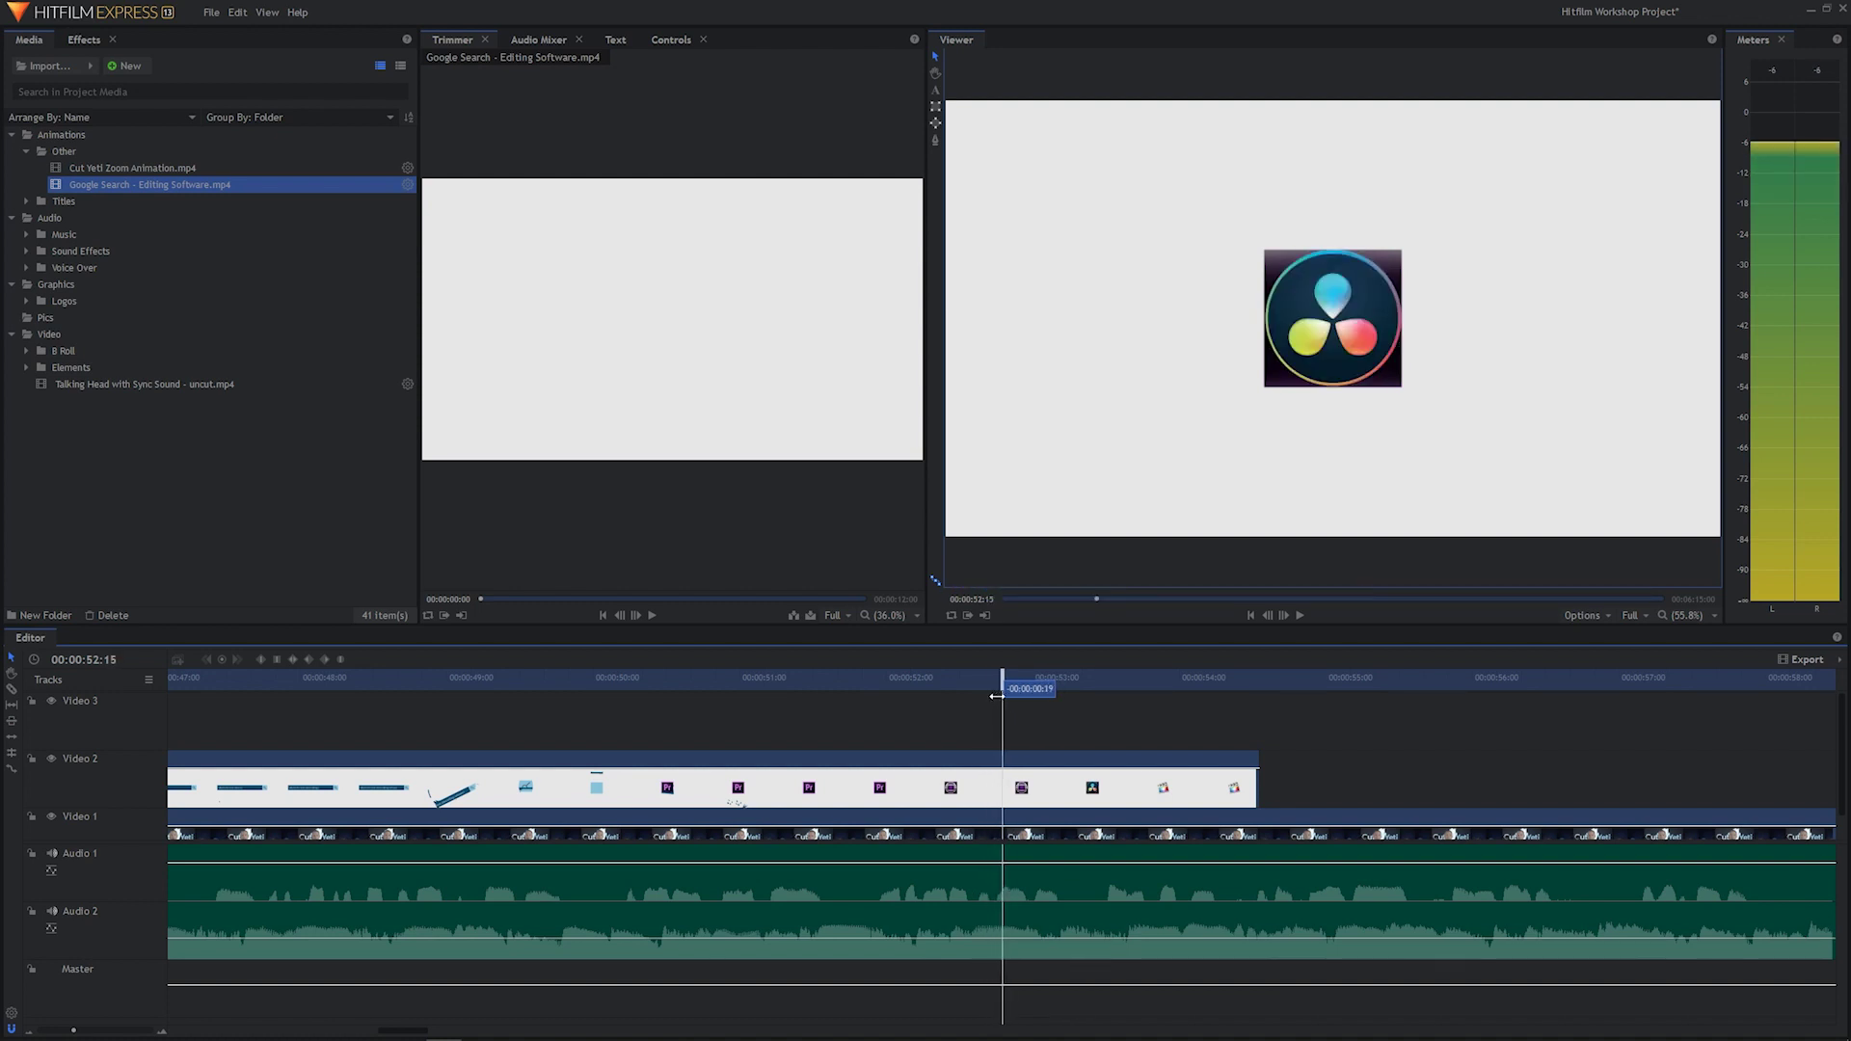
Split the Video 2 clip at the DaVinci logo and shift that part later, checking the gap.
click(1051, 775)
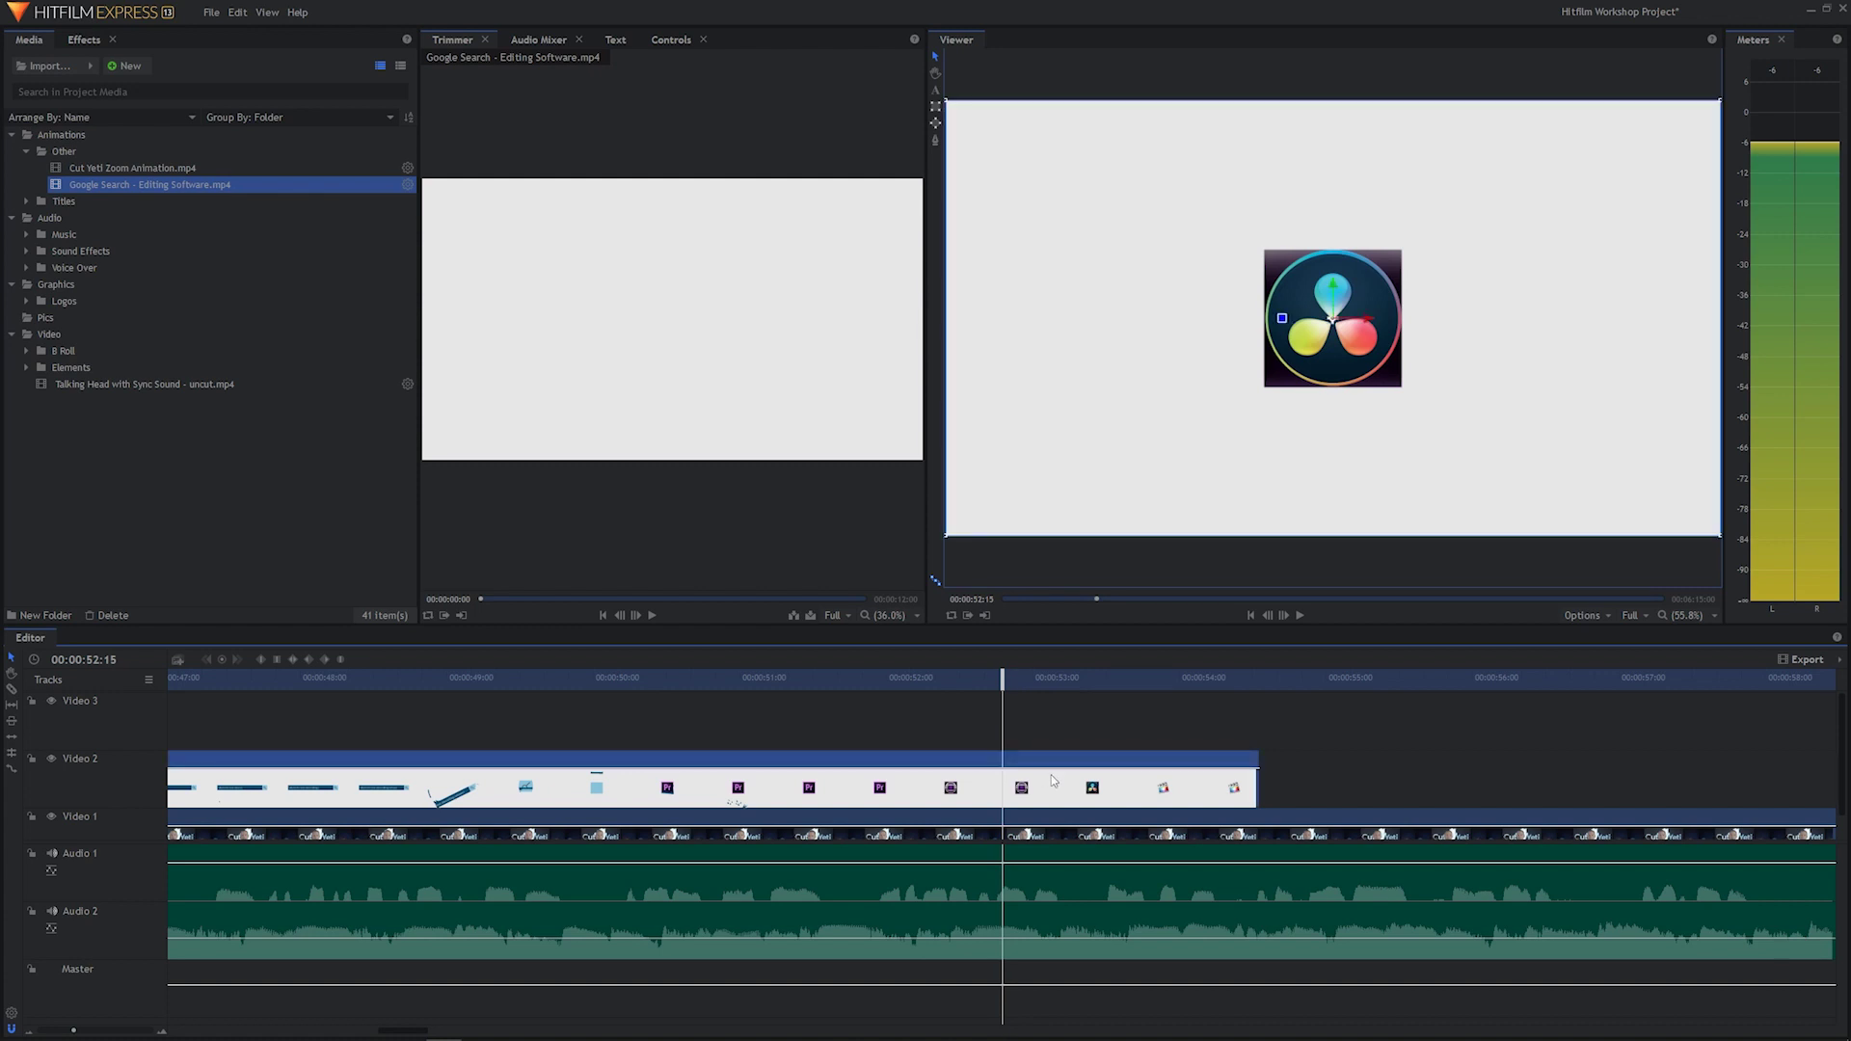
key(ctrl+shift+d)
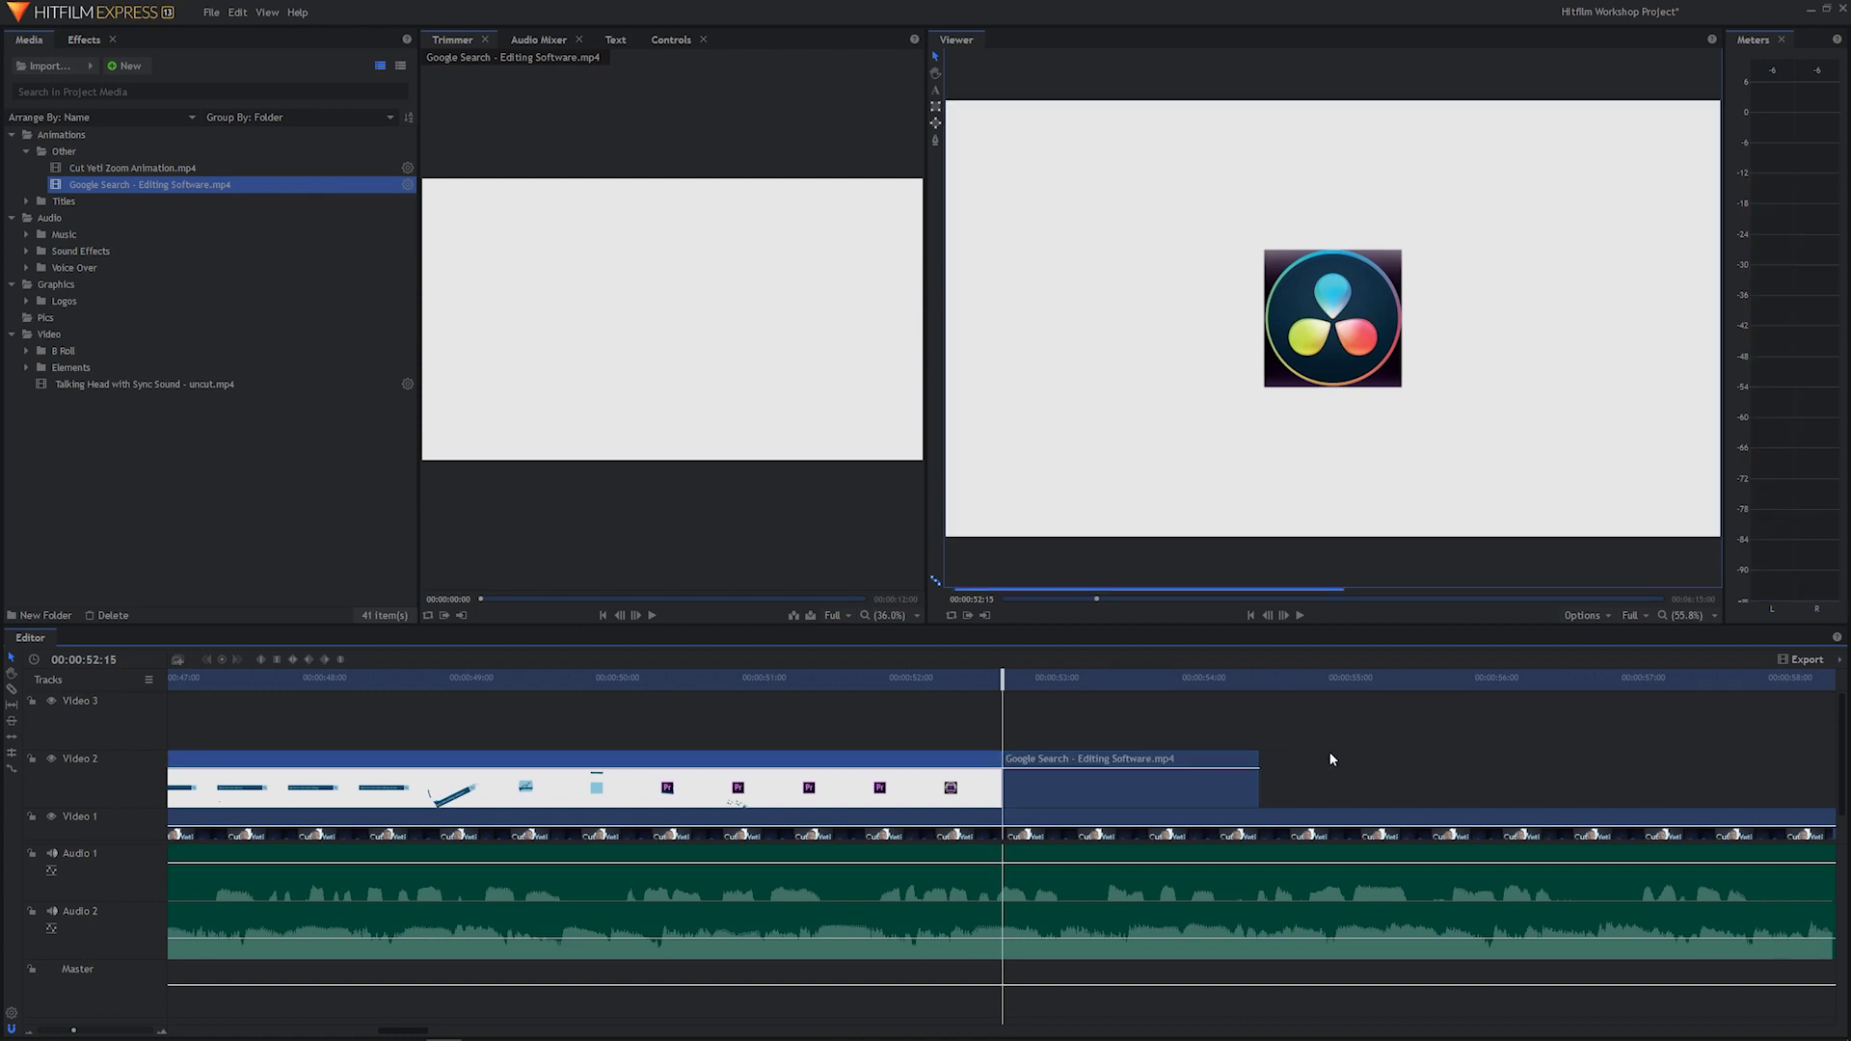
drag(1085, 804, 1172, 805)
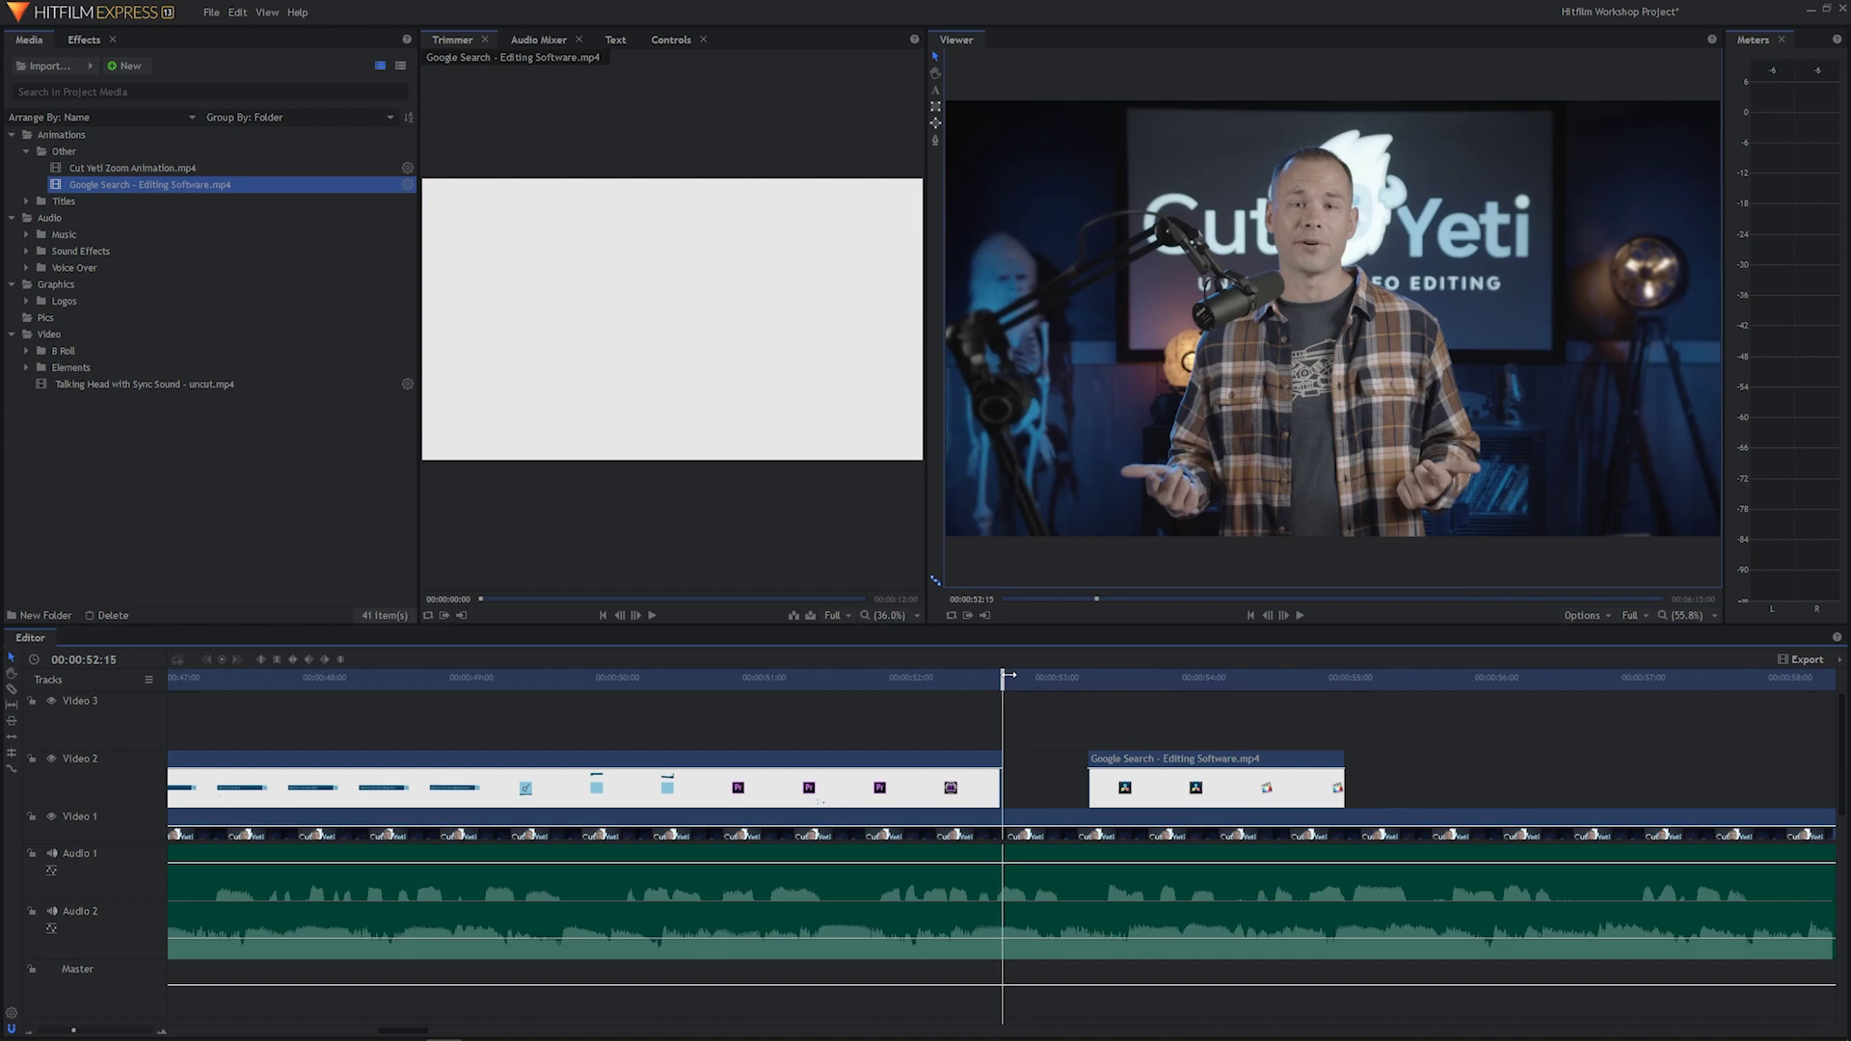
key(space)
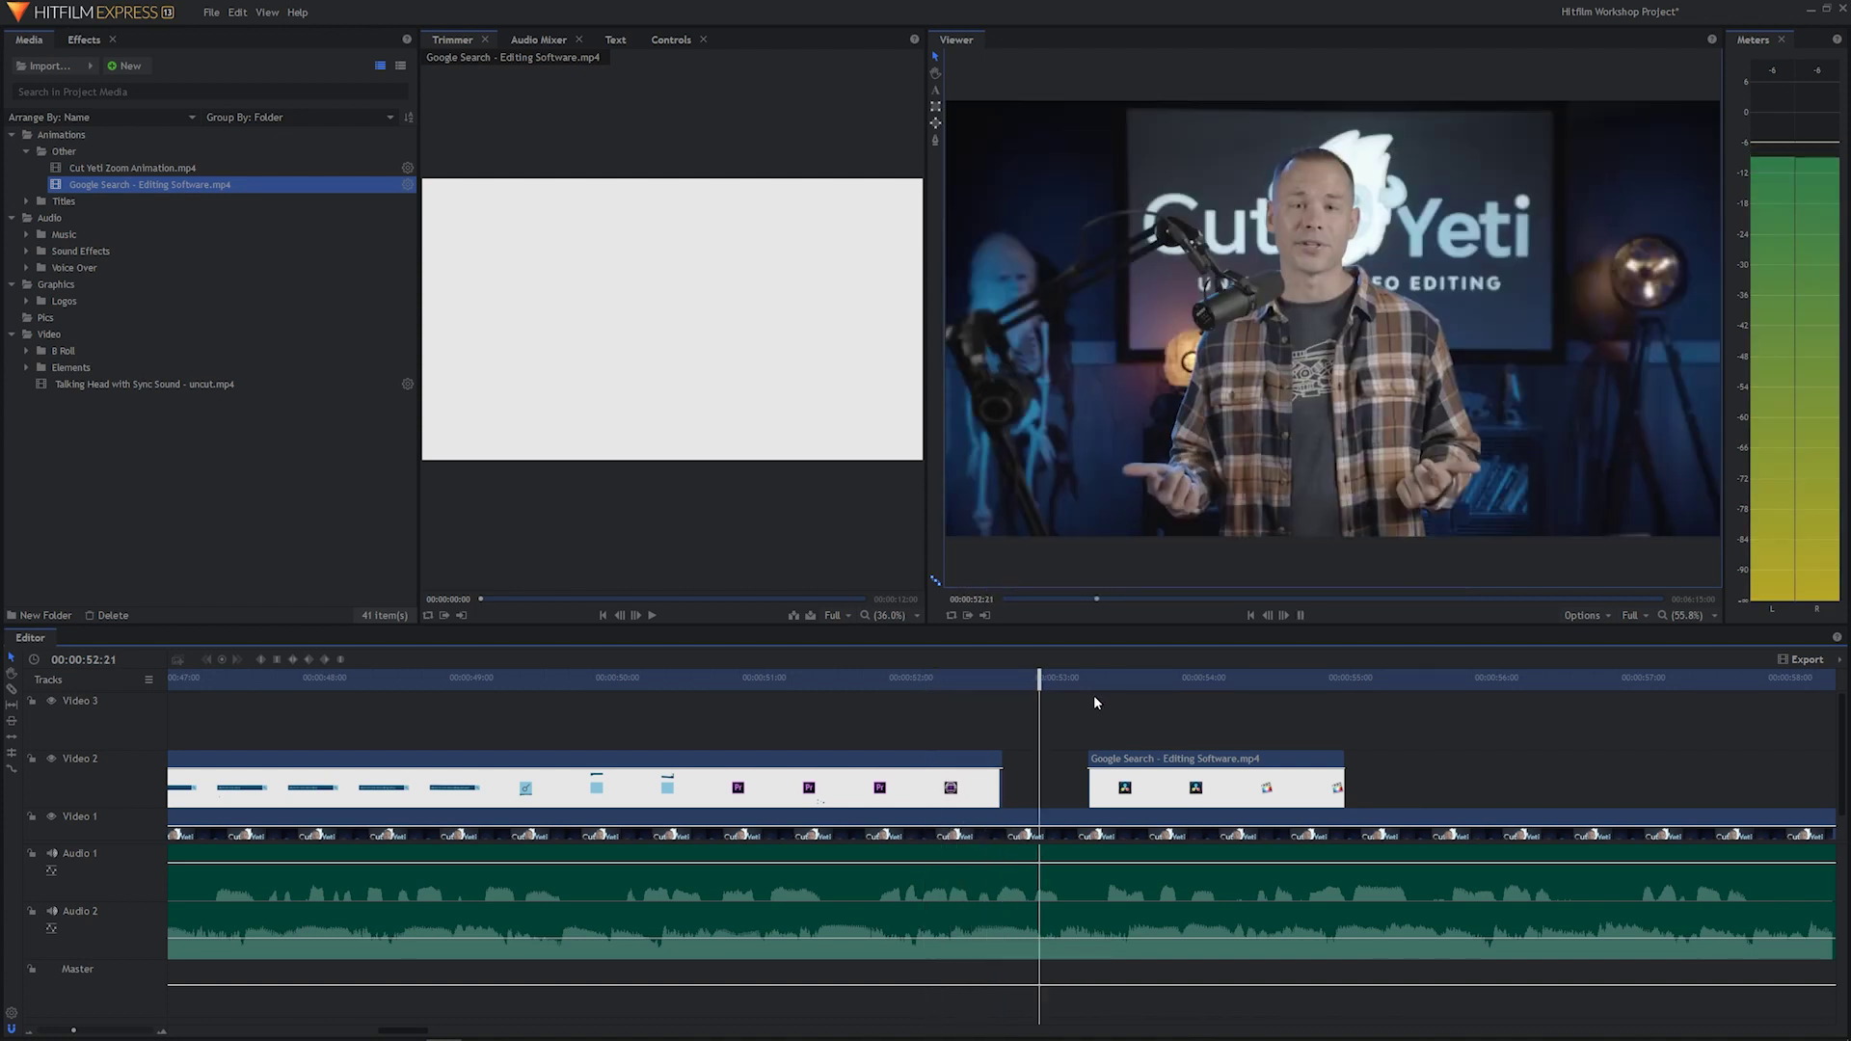
key(space)
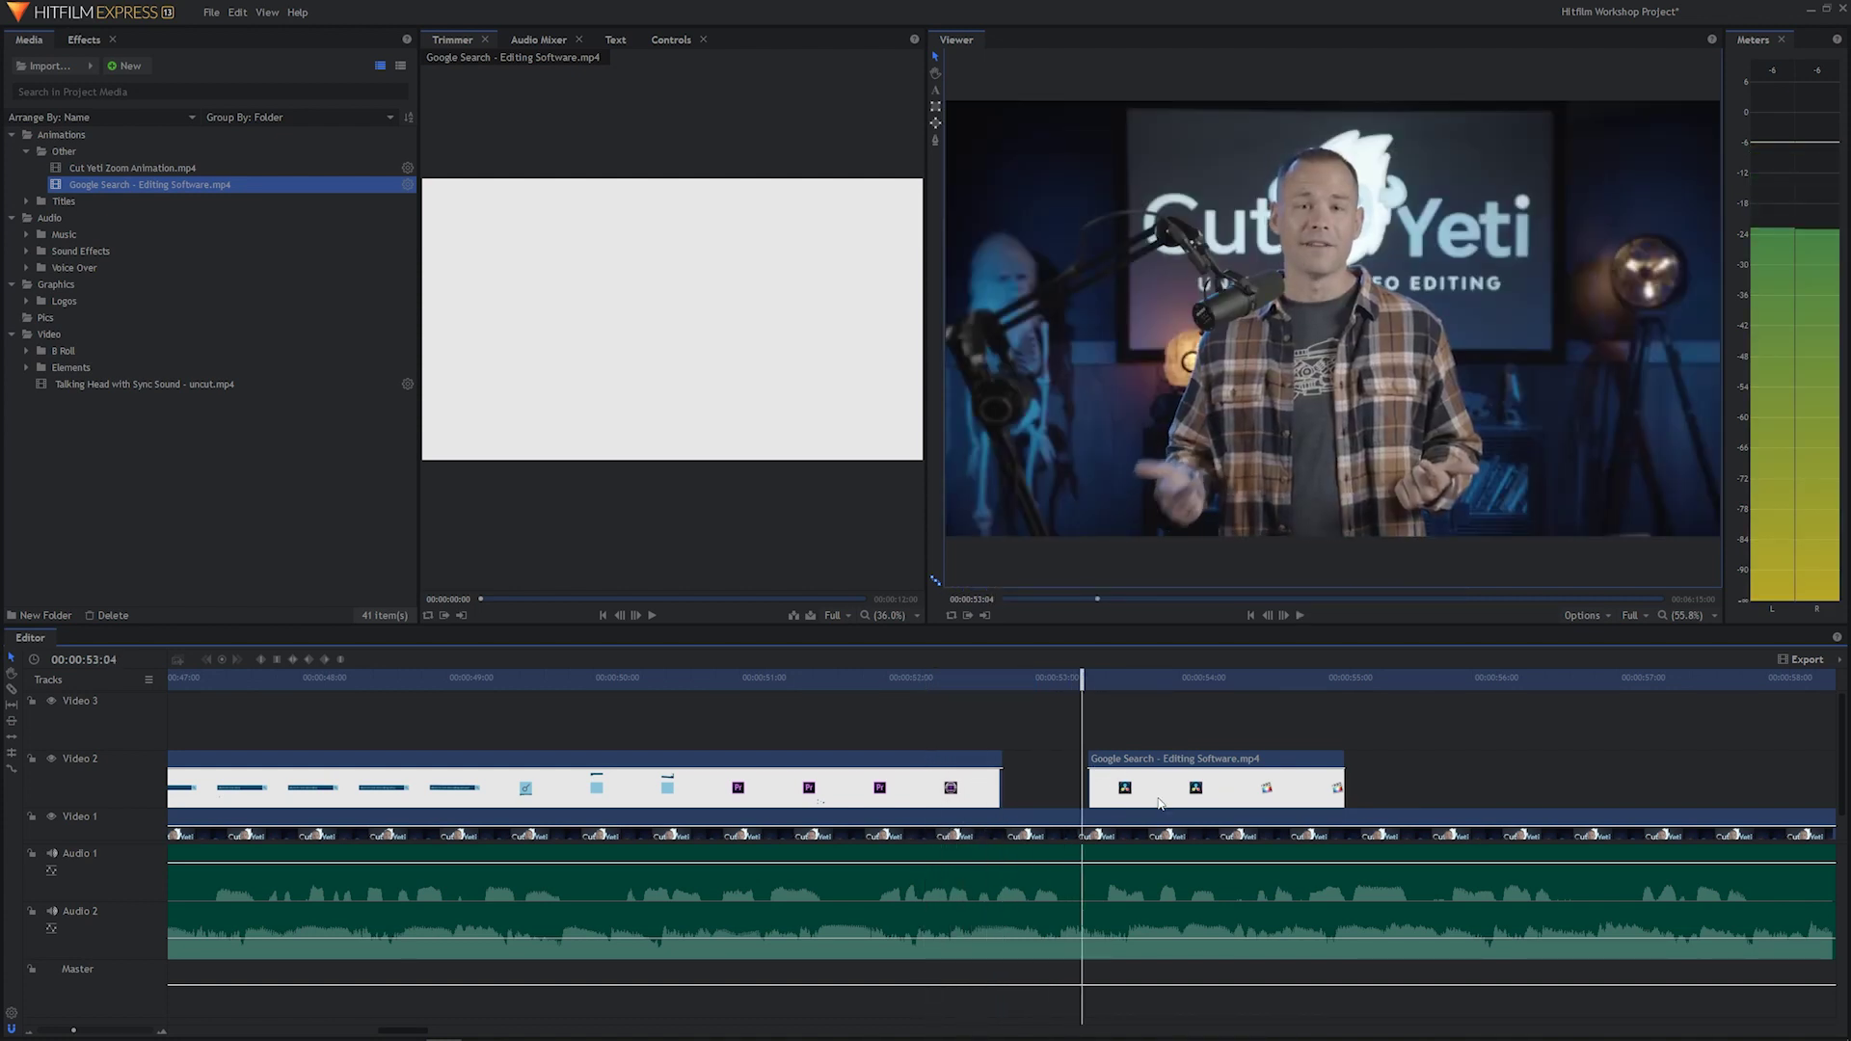
click(860, 677)
key(space)
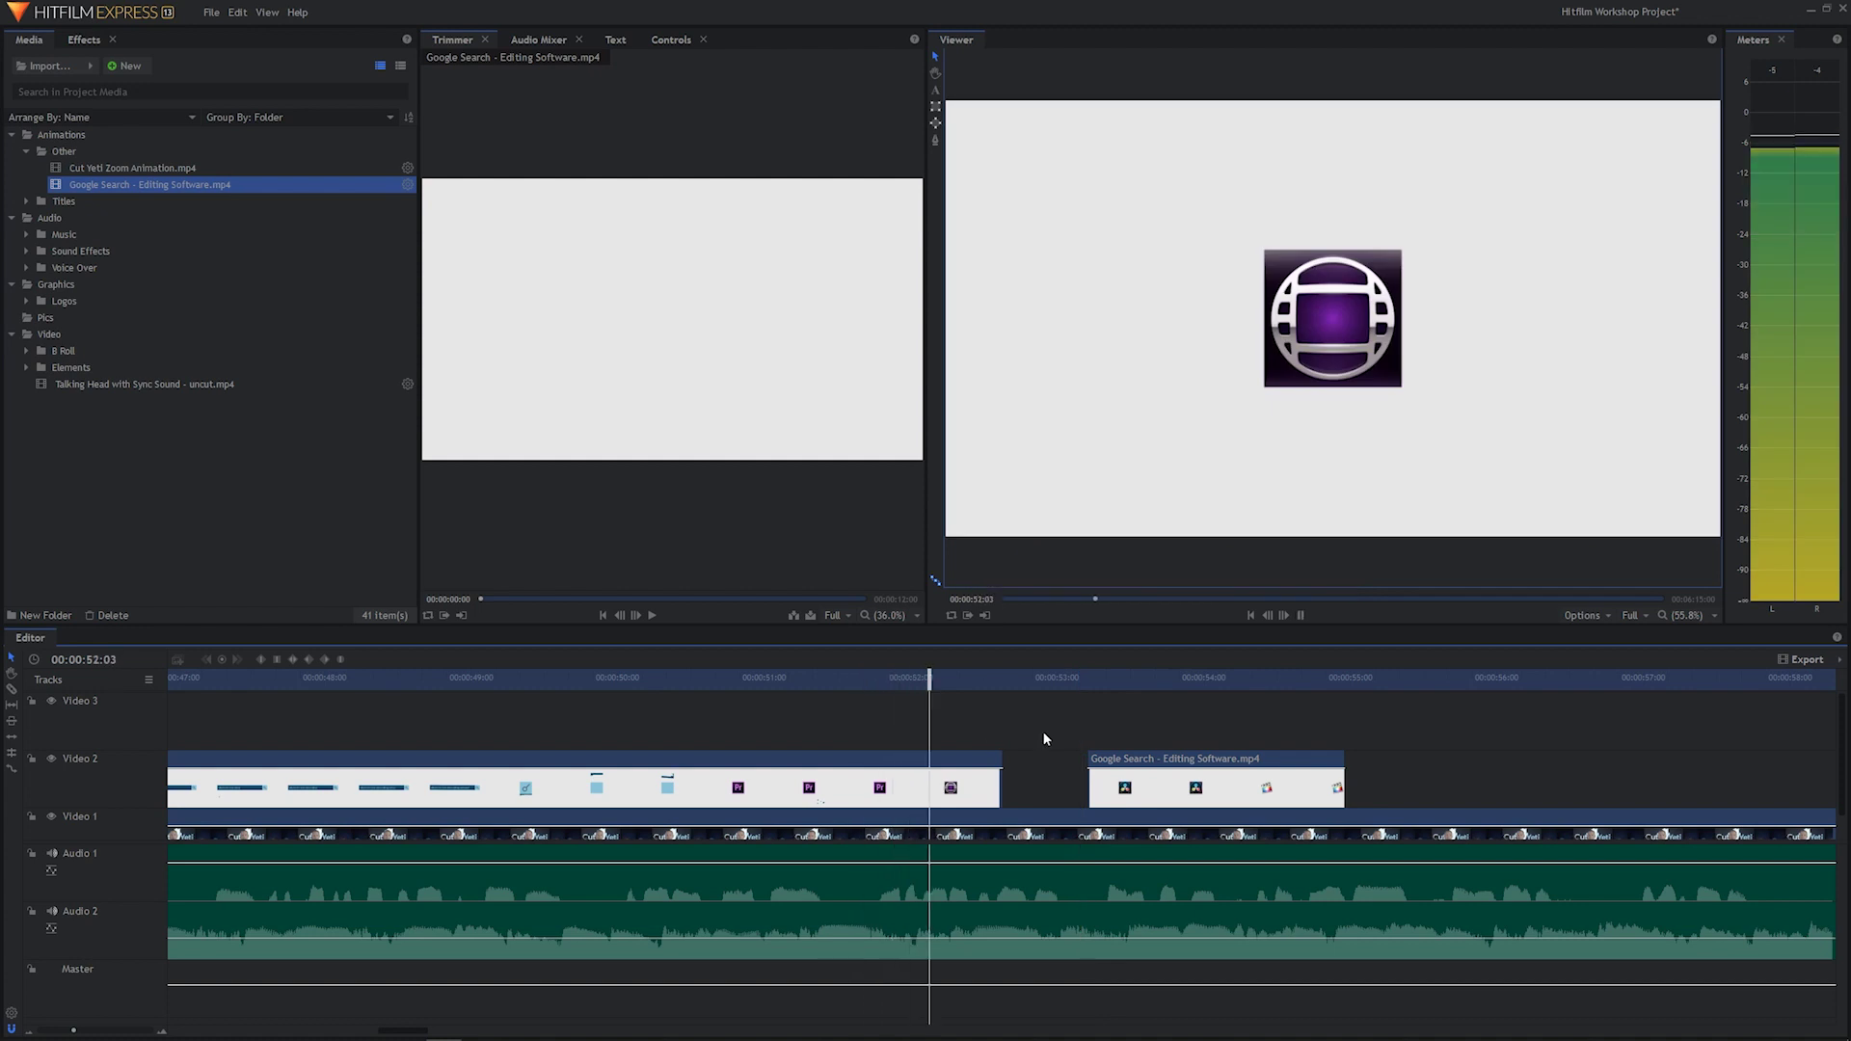
drag(1136, 794, 1164, 799)
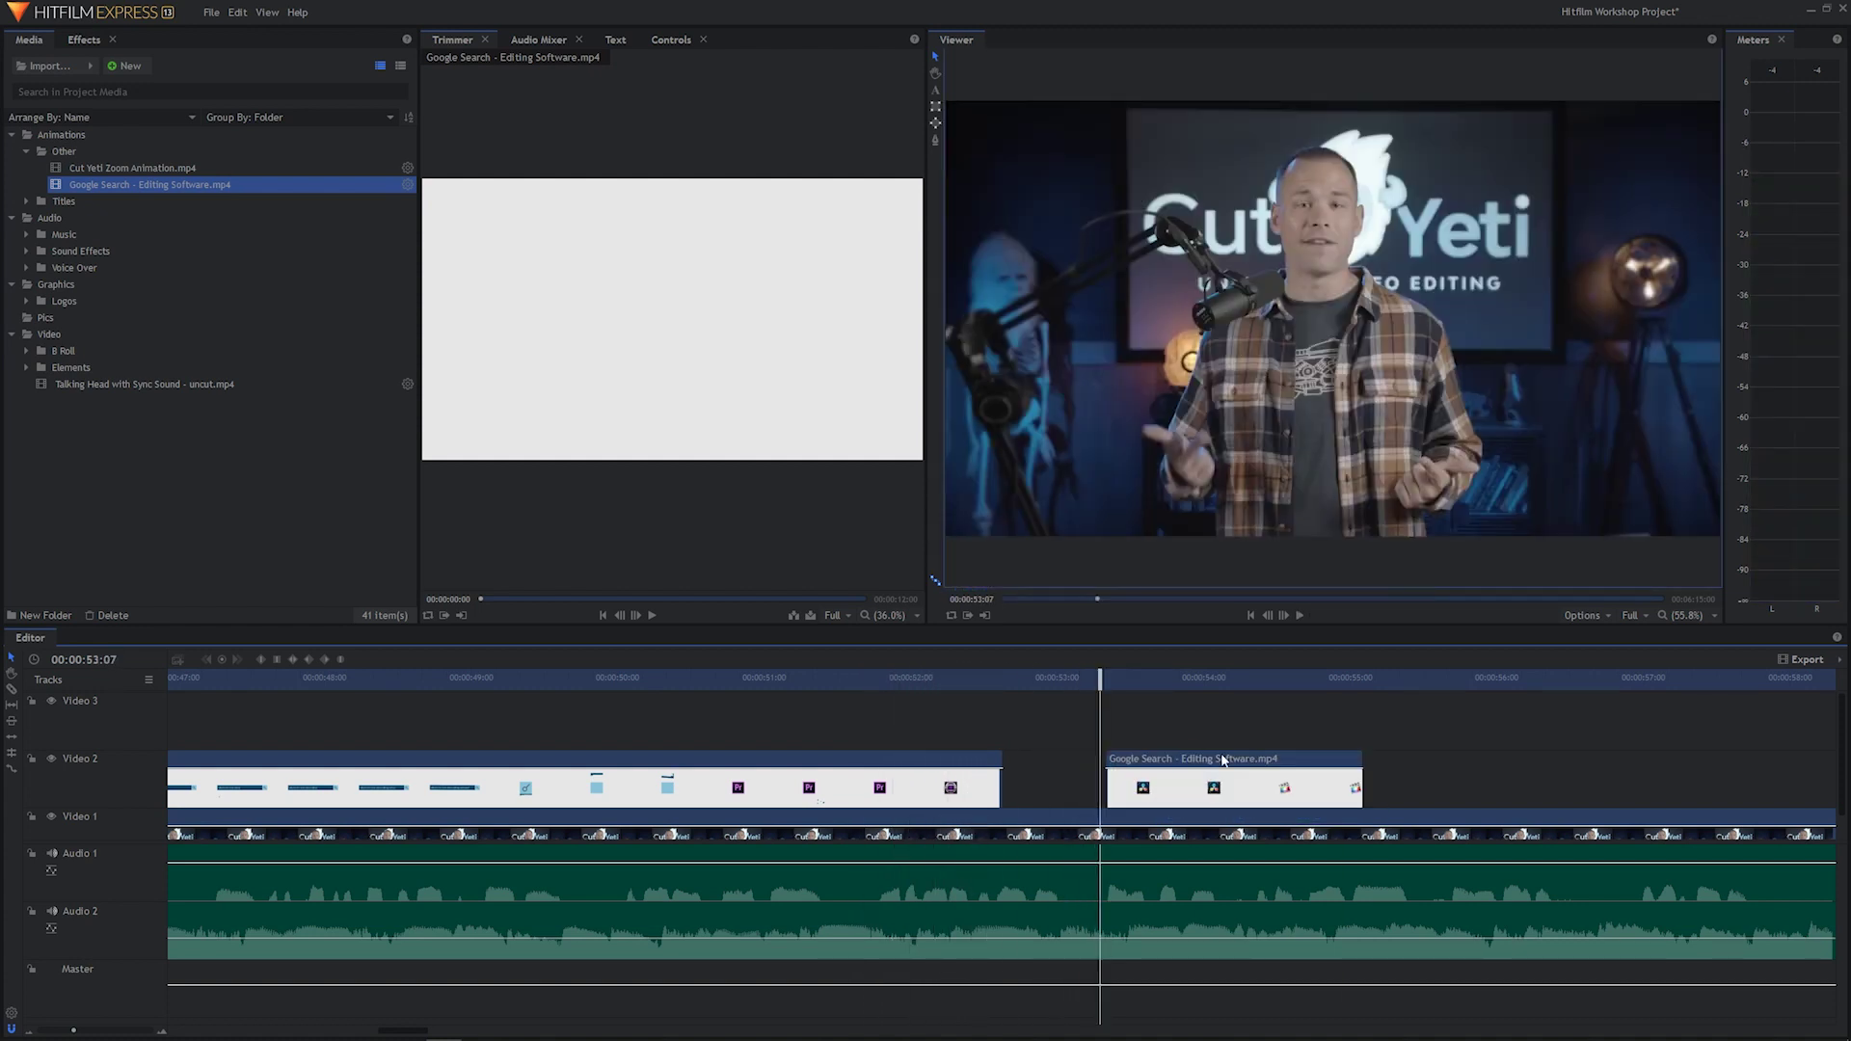
key(space)
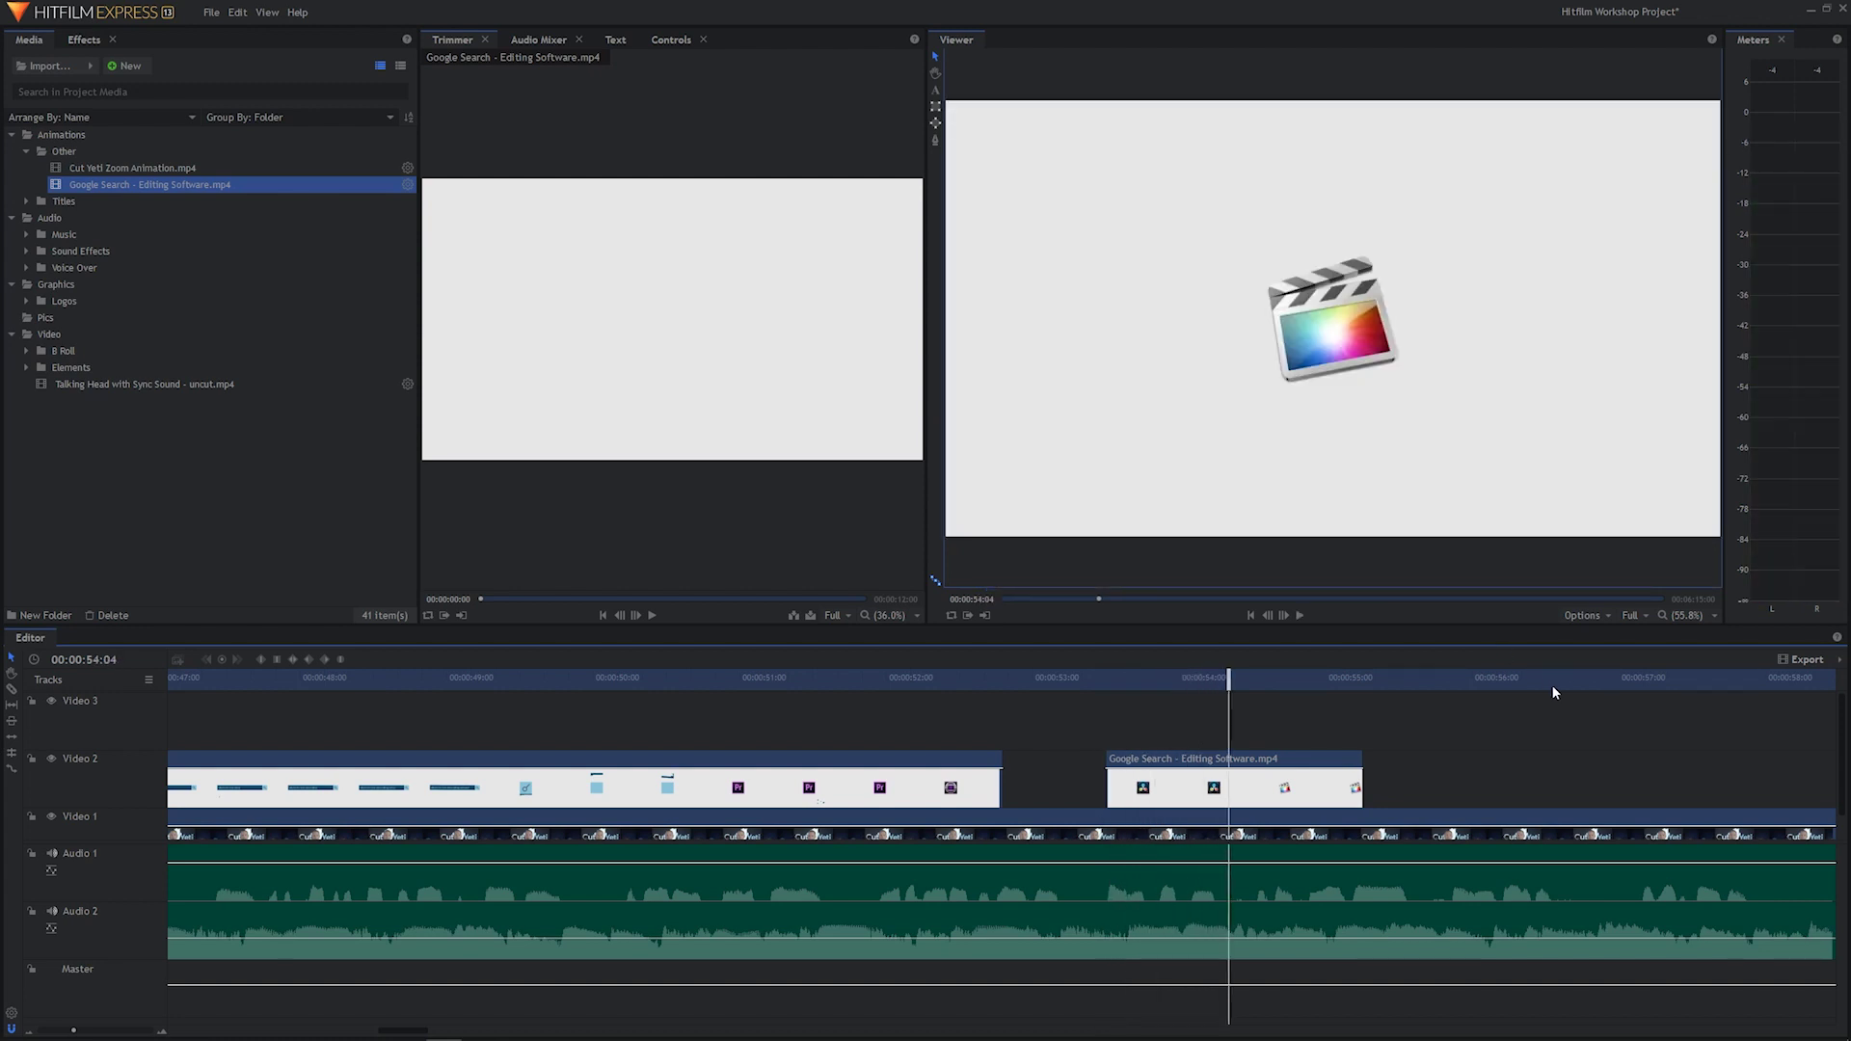
Find where the Avid logo begins and split the first clip there at 00:00:51:17.
drag(1102, 686, 1229, 678)
click(1137, 678)
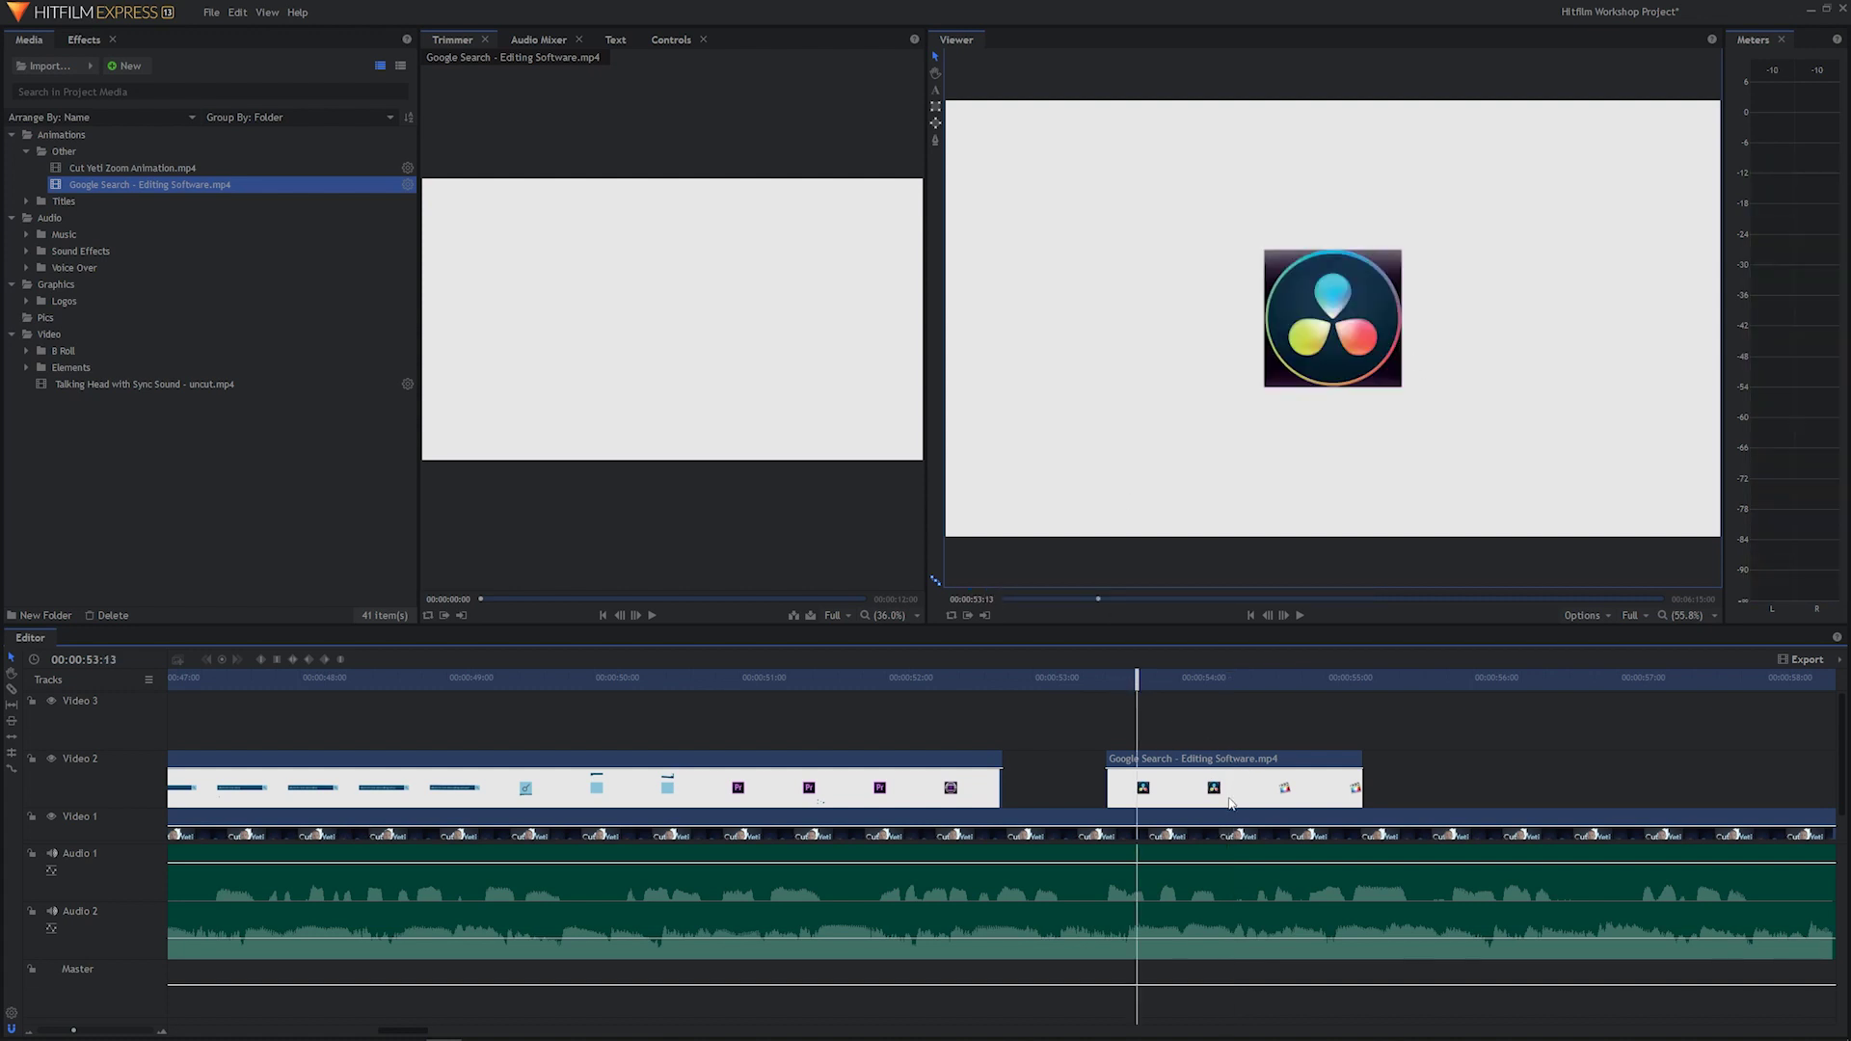
click(996, 678)
click(943, 677)
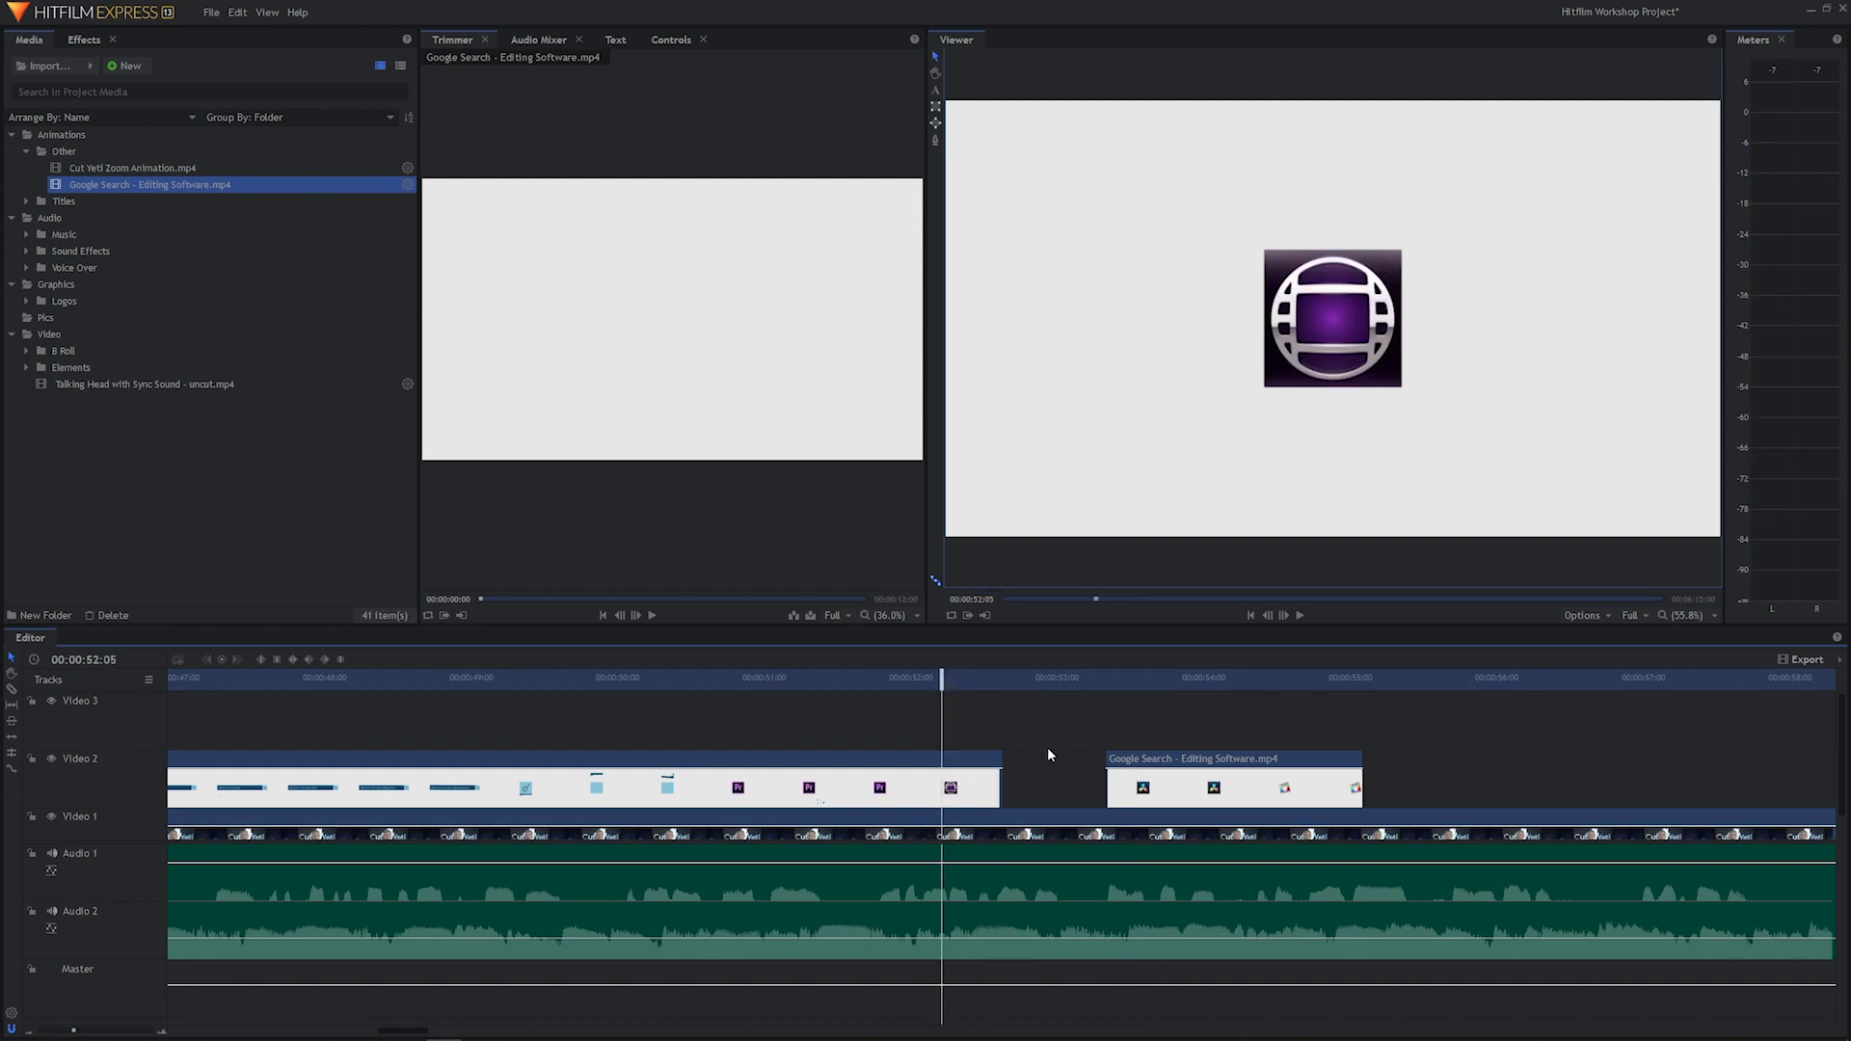
drag(942, 679, 869, 690)
click(934, 790)
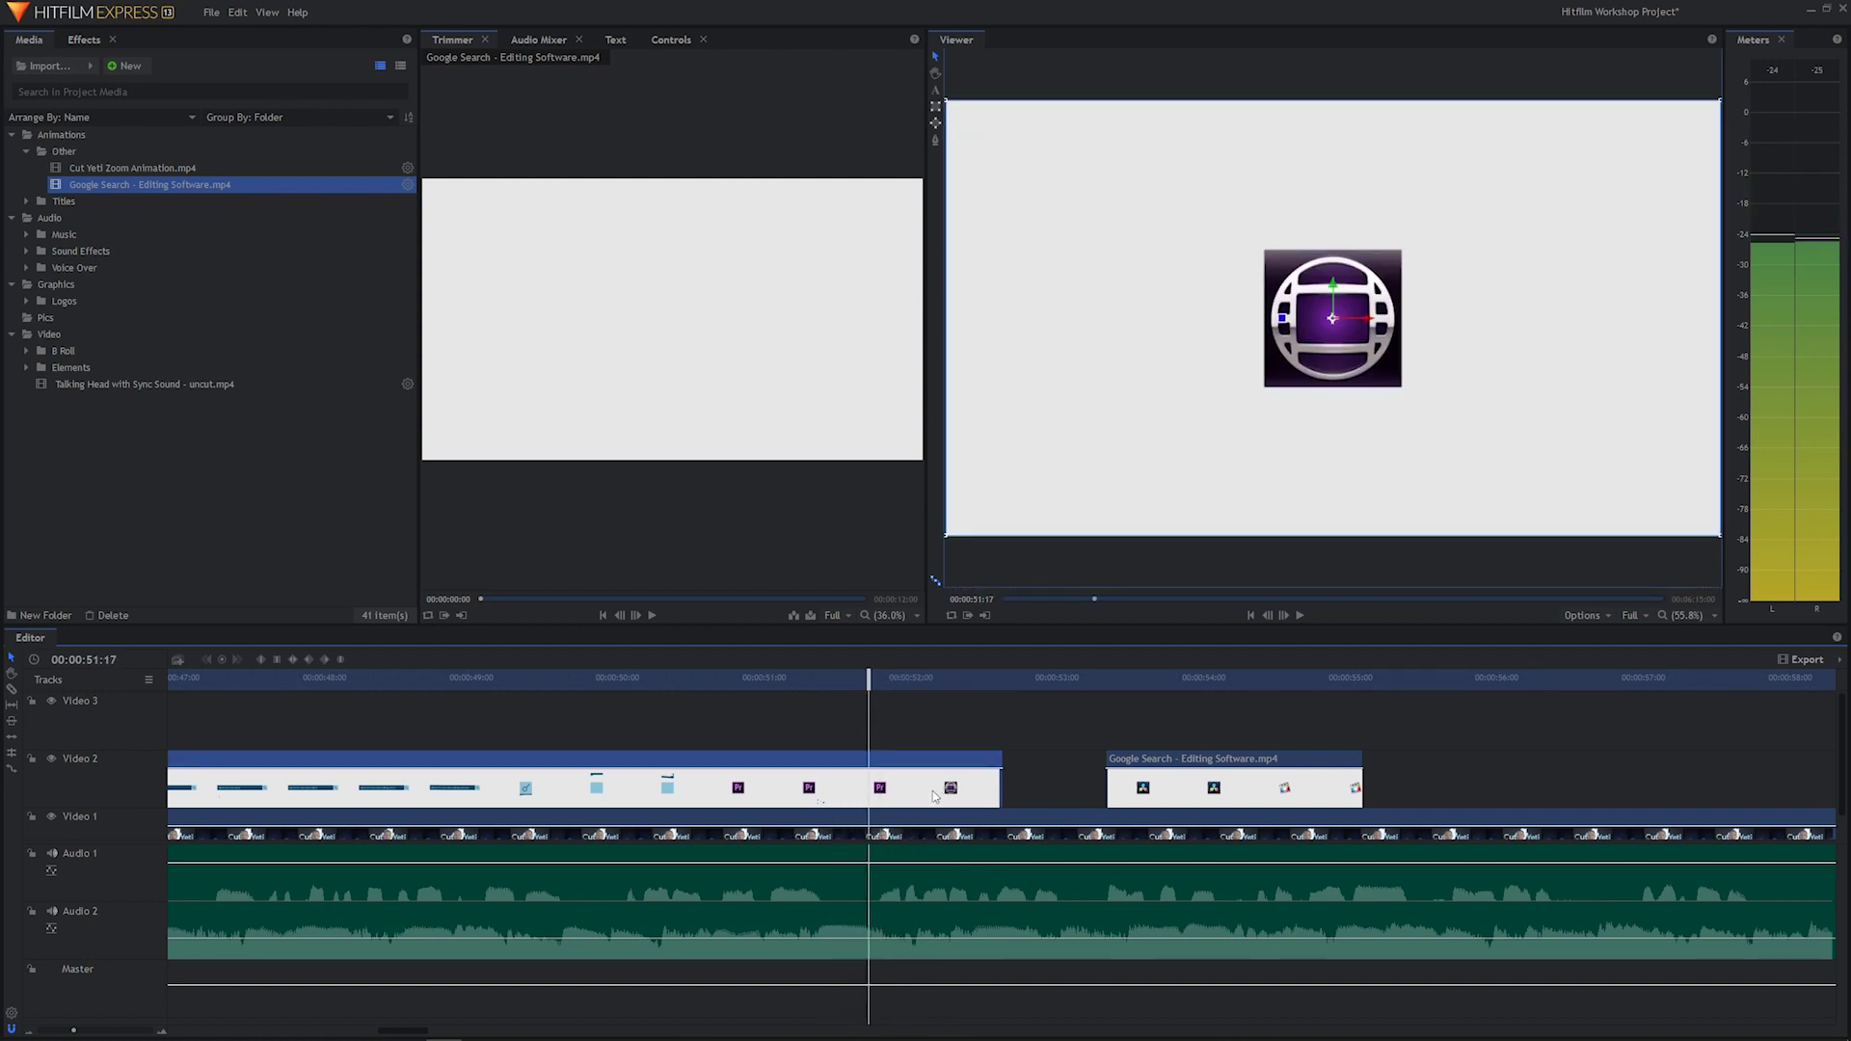
key(ctrl+shift+d)
Review the Avid-logo piece and move the DaVinci part further right on Video 2.
drag(876, 684, 942, 684)
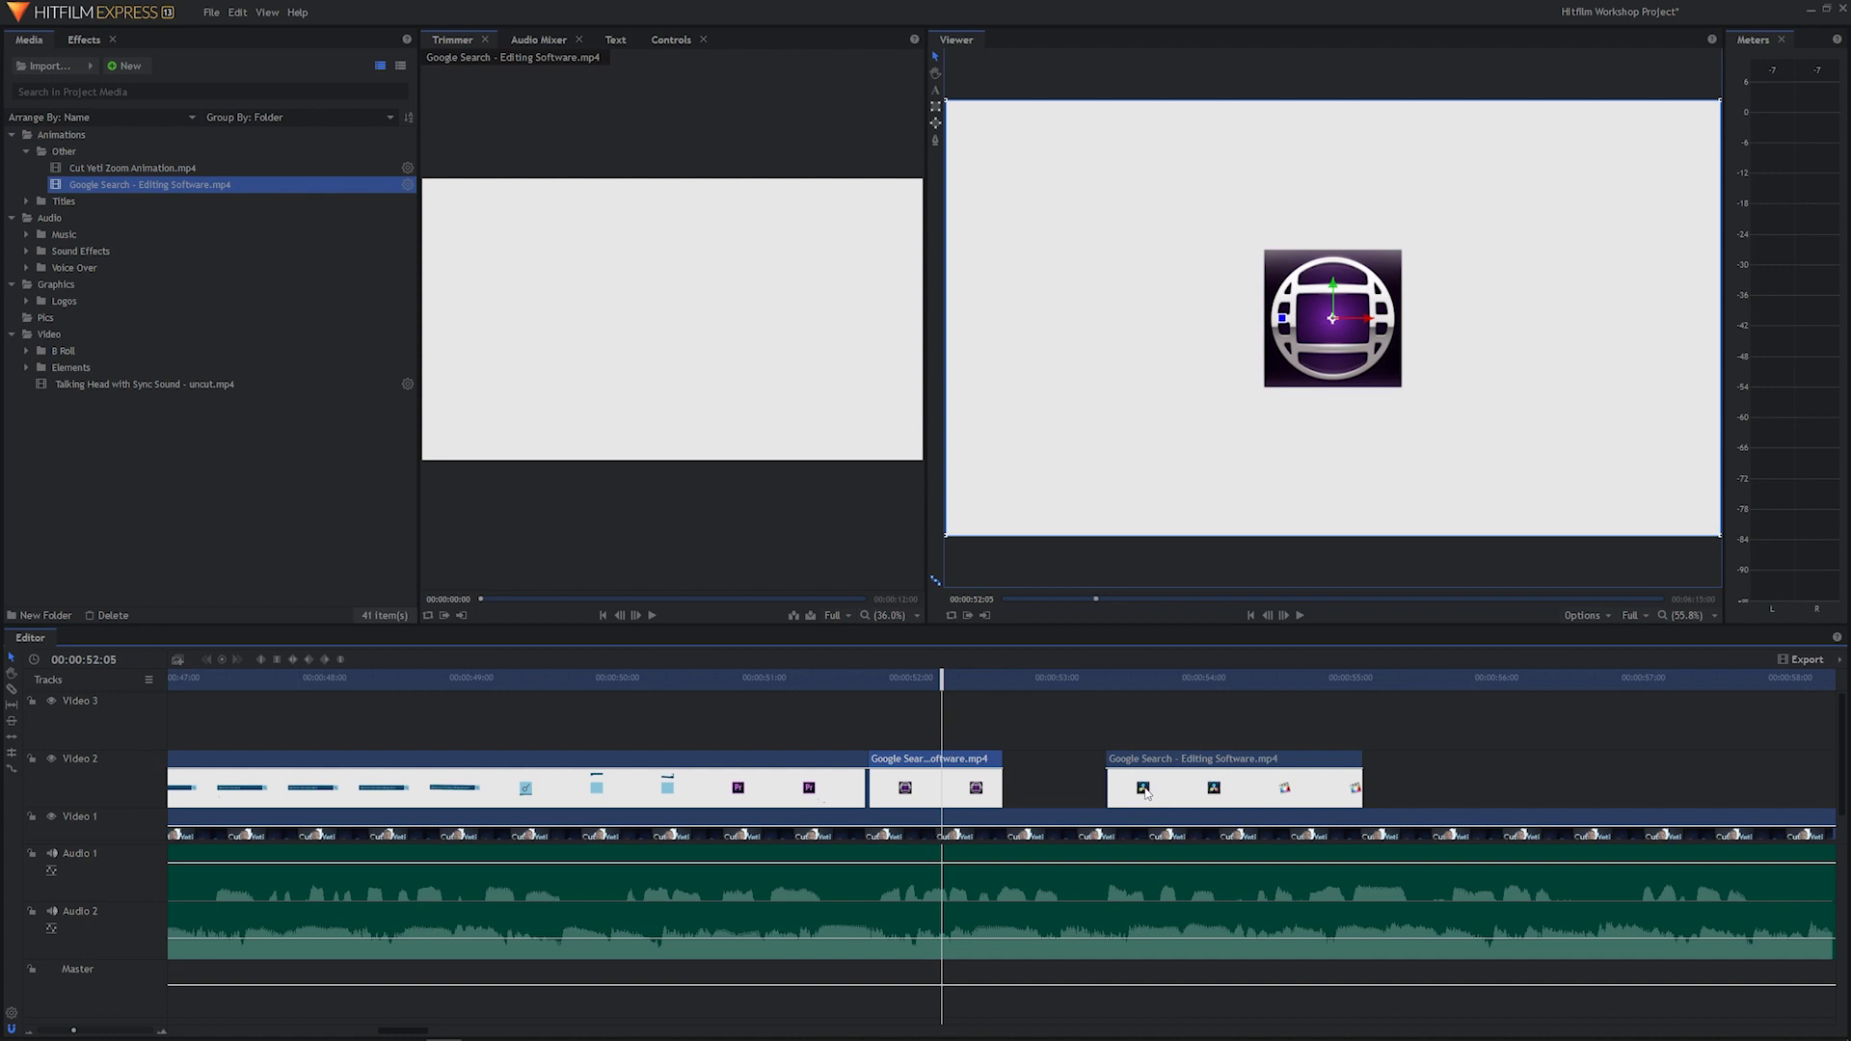
drag(945, 707, 887, 707)
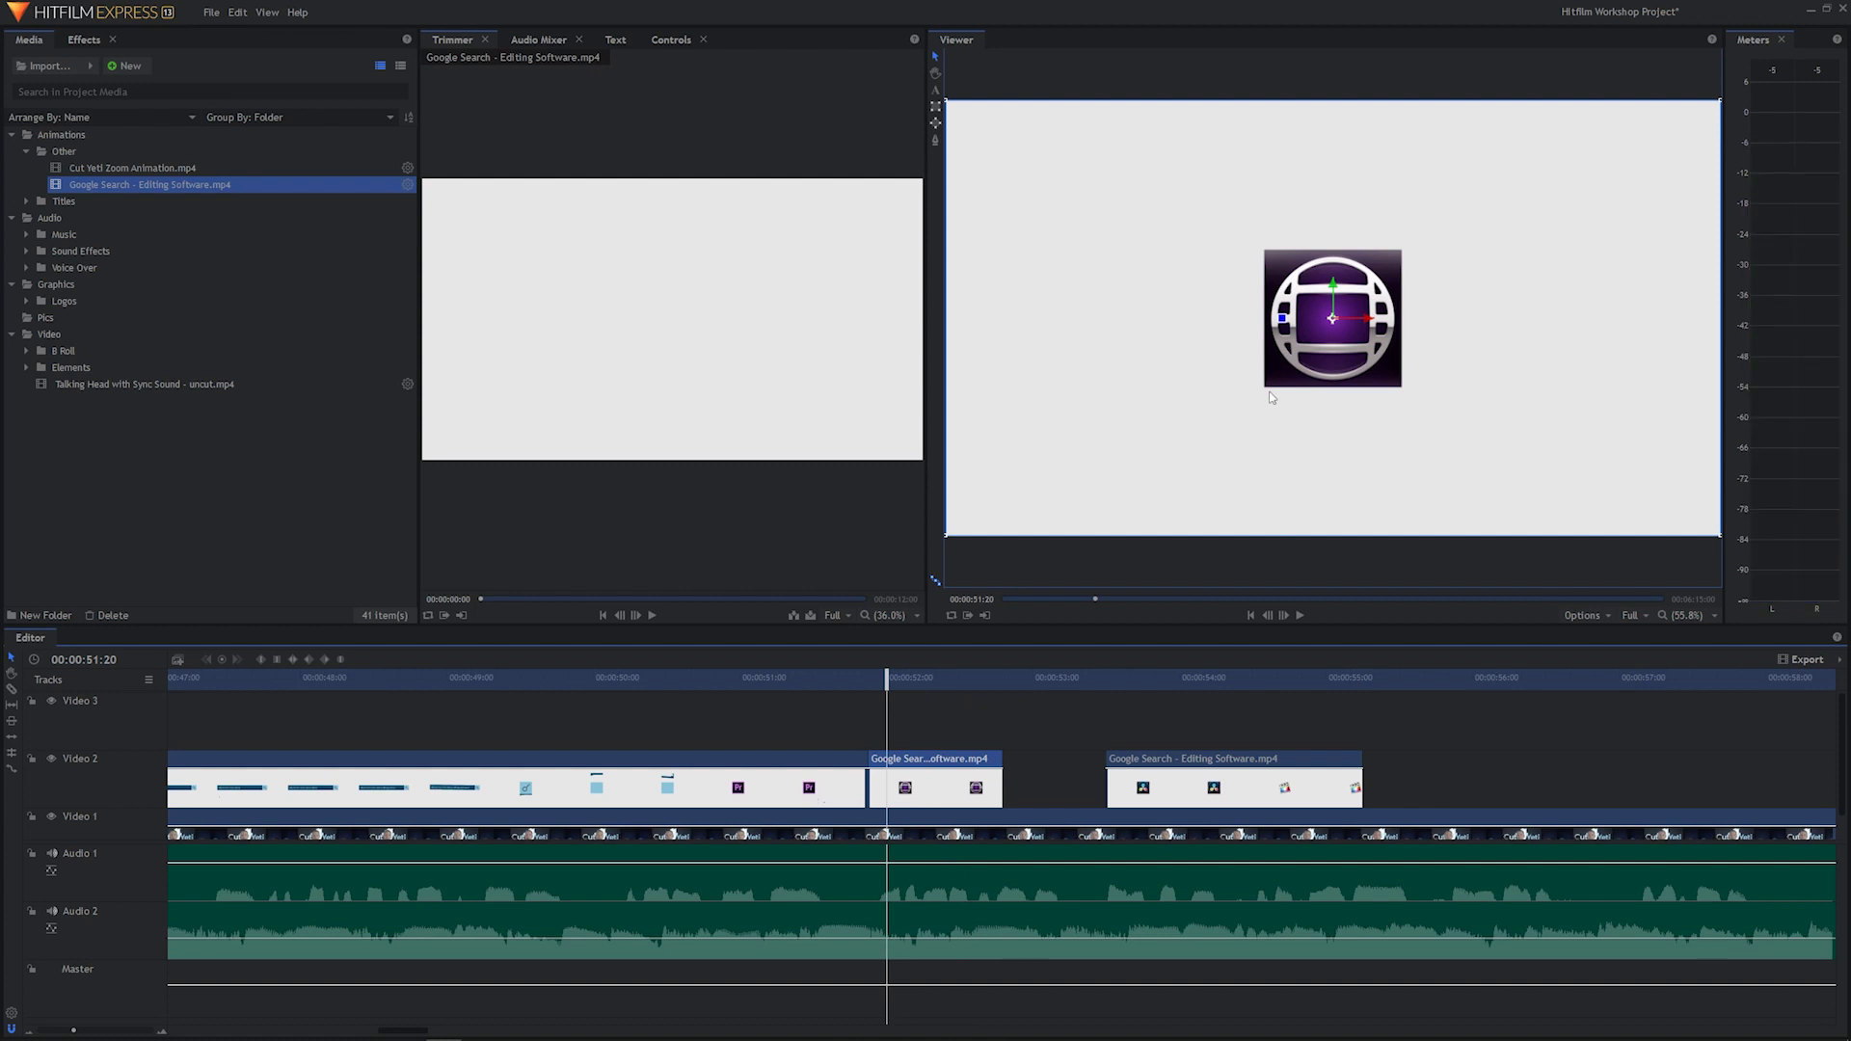
click(1230, 792)
drag(1230, 792, 1396, 793)
Paste a copy of the Avid-logo piece right after the original and play the extended section.
click(952, 794)
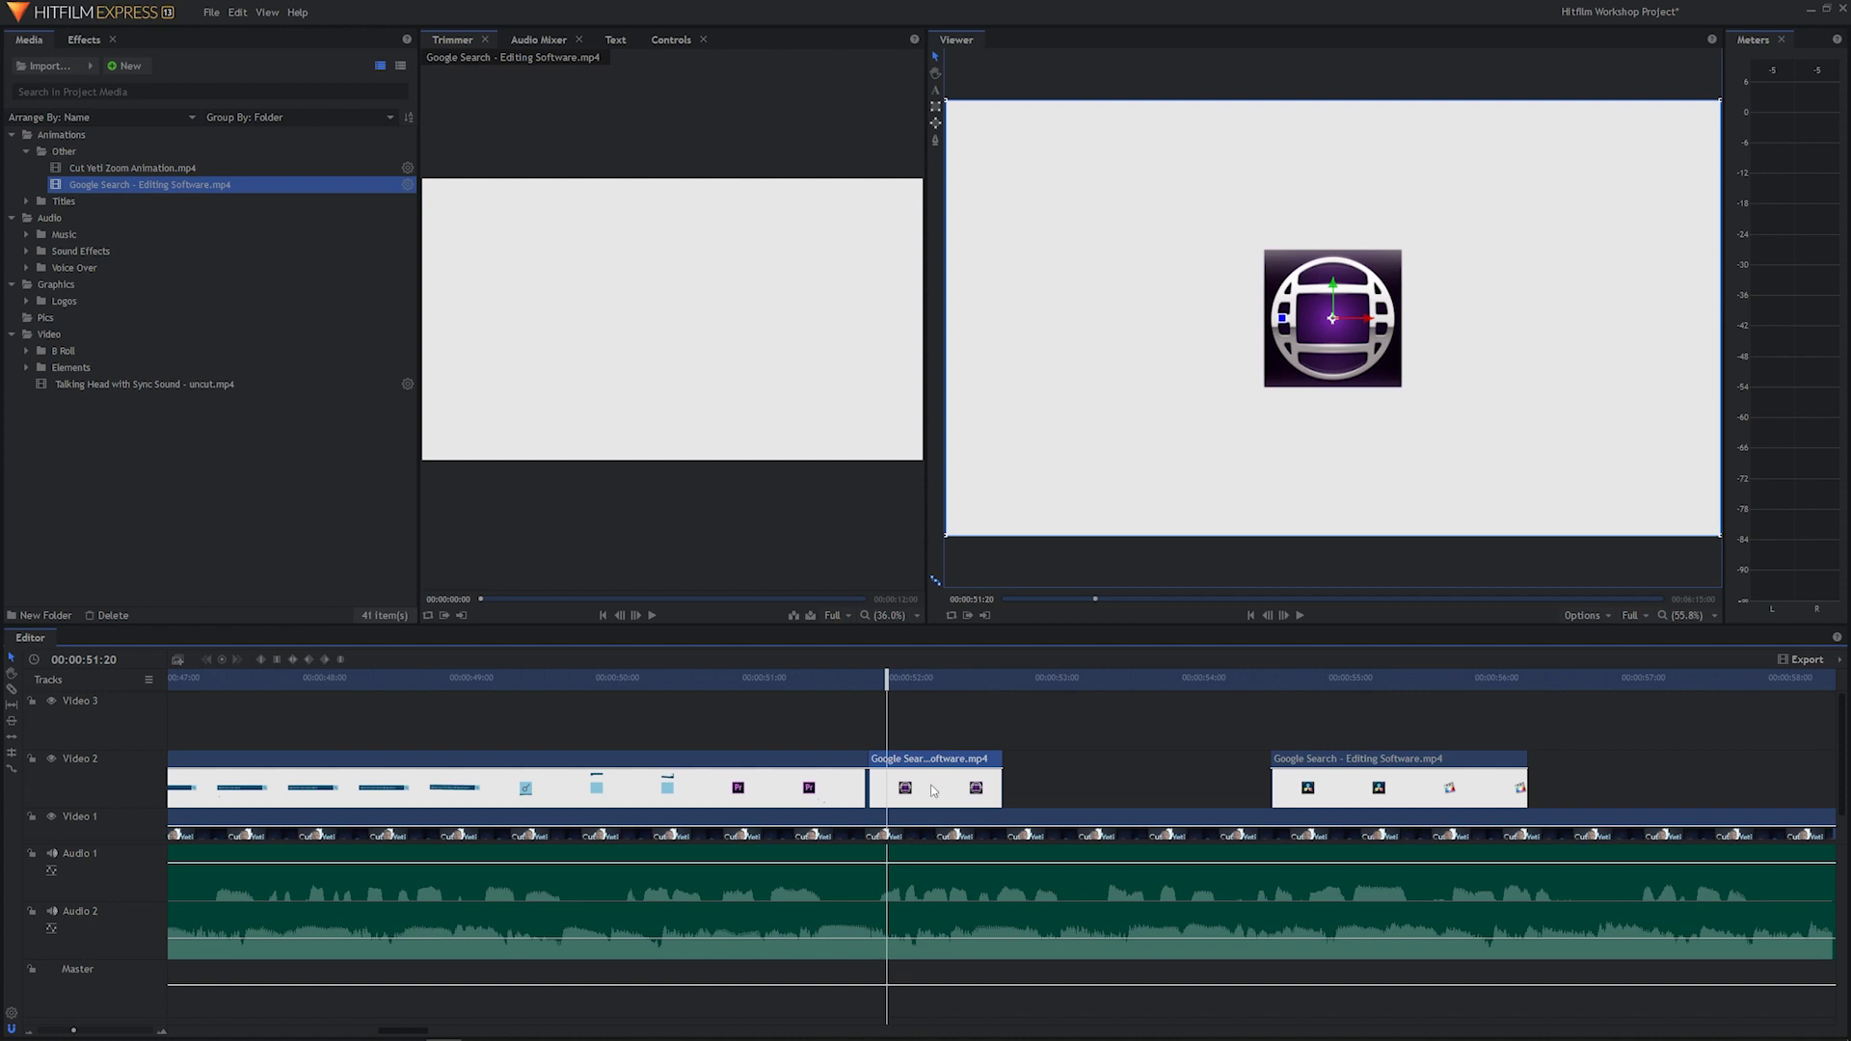
click(1016, 679)
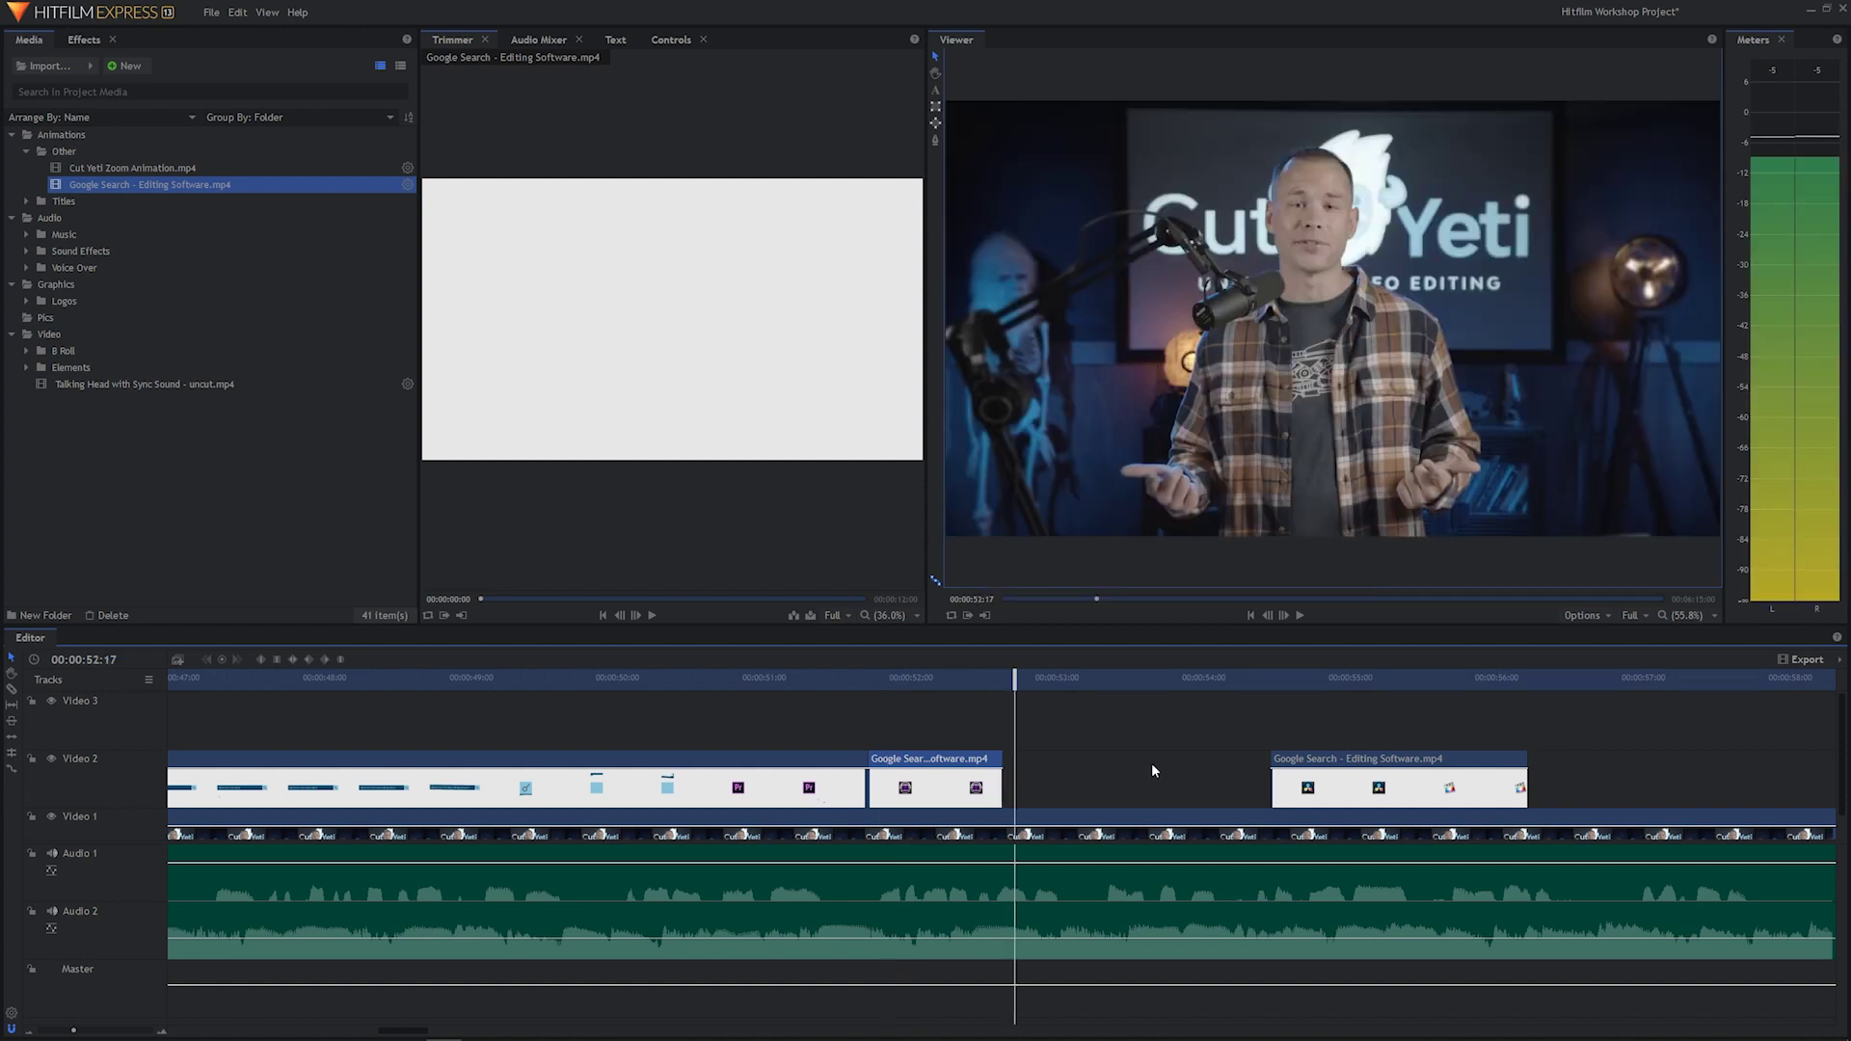
key(ctrl+v)
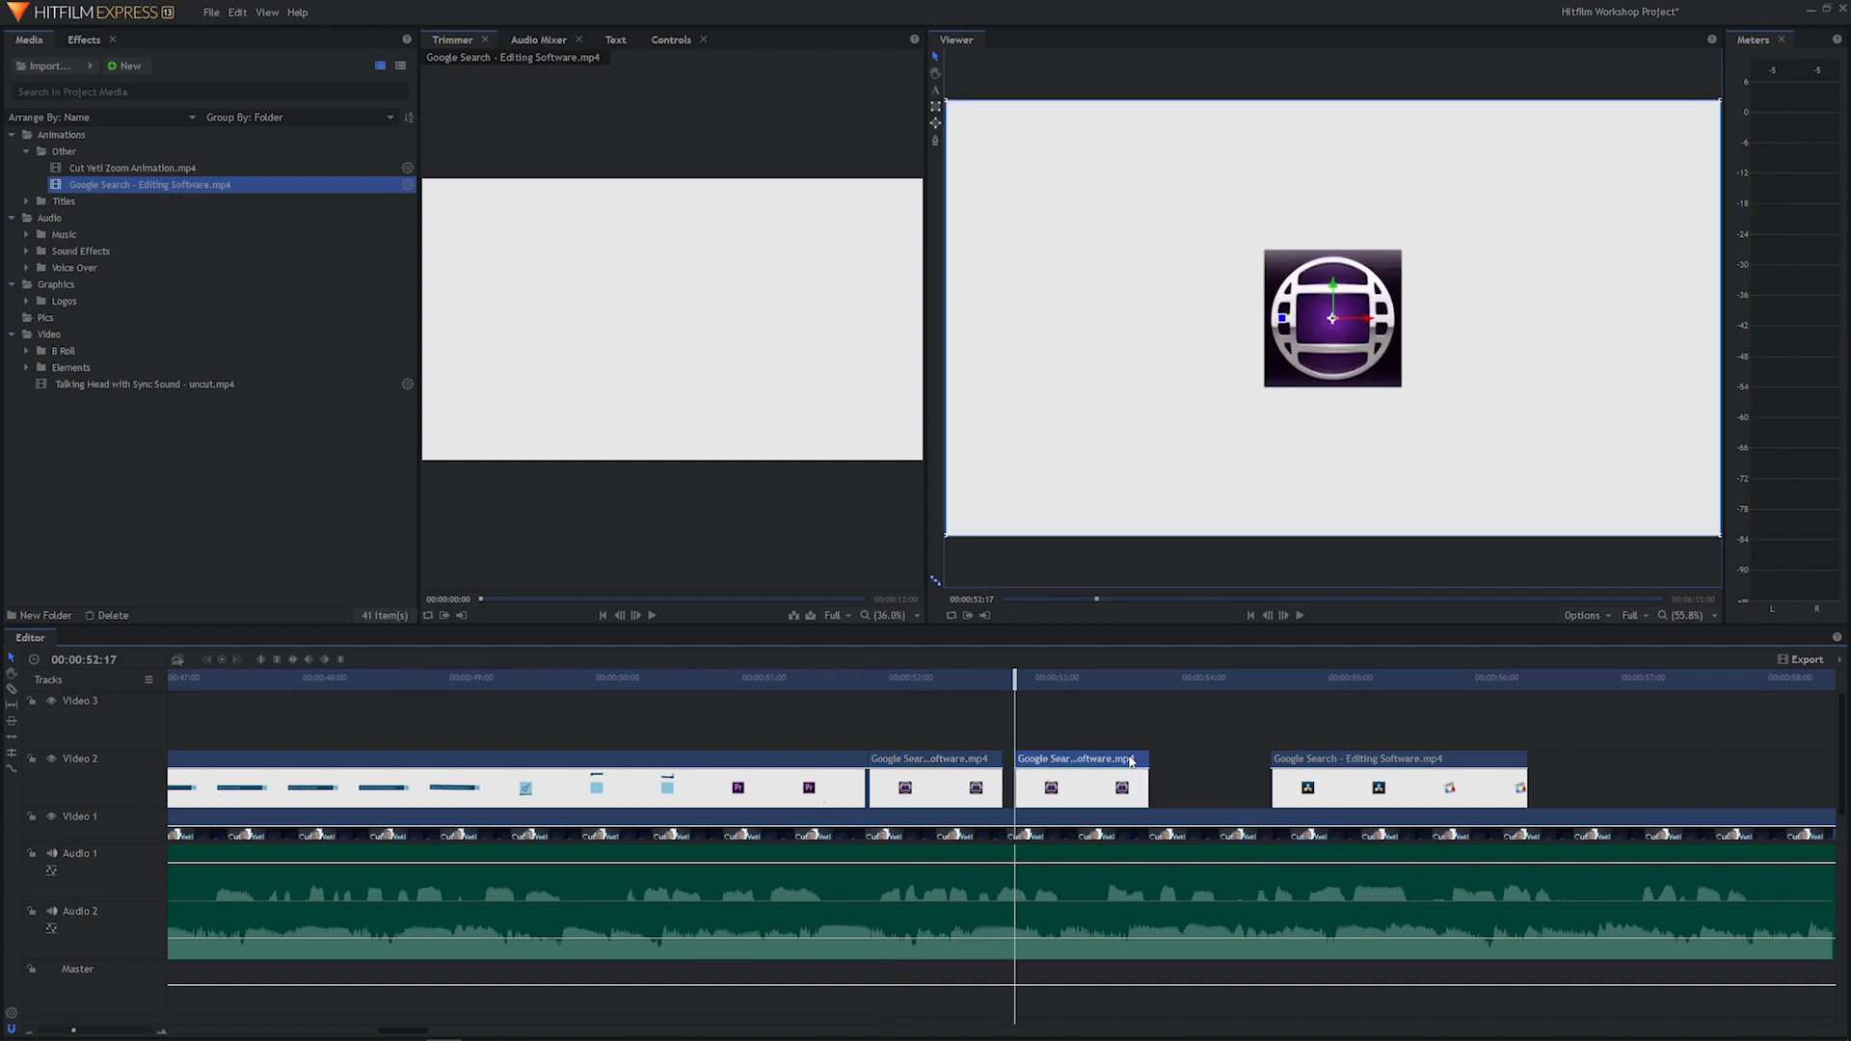
click(1112, 681)
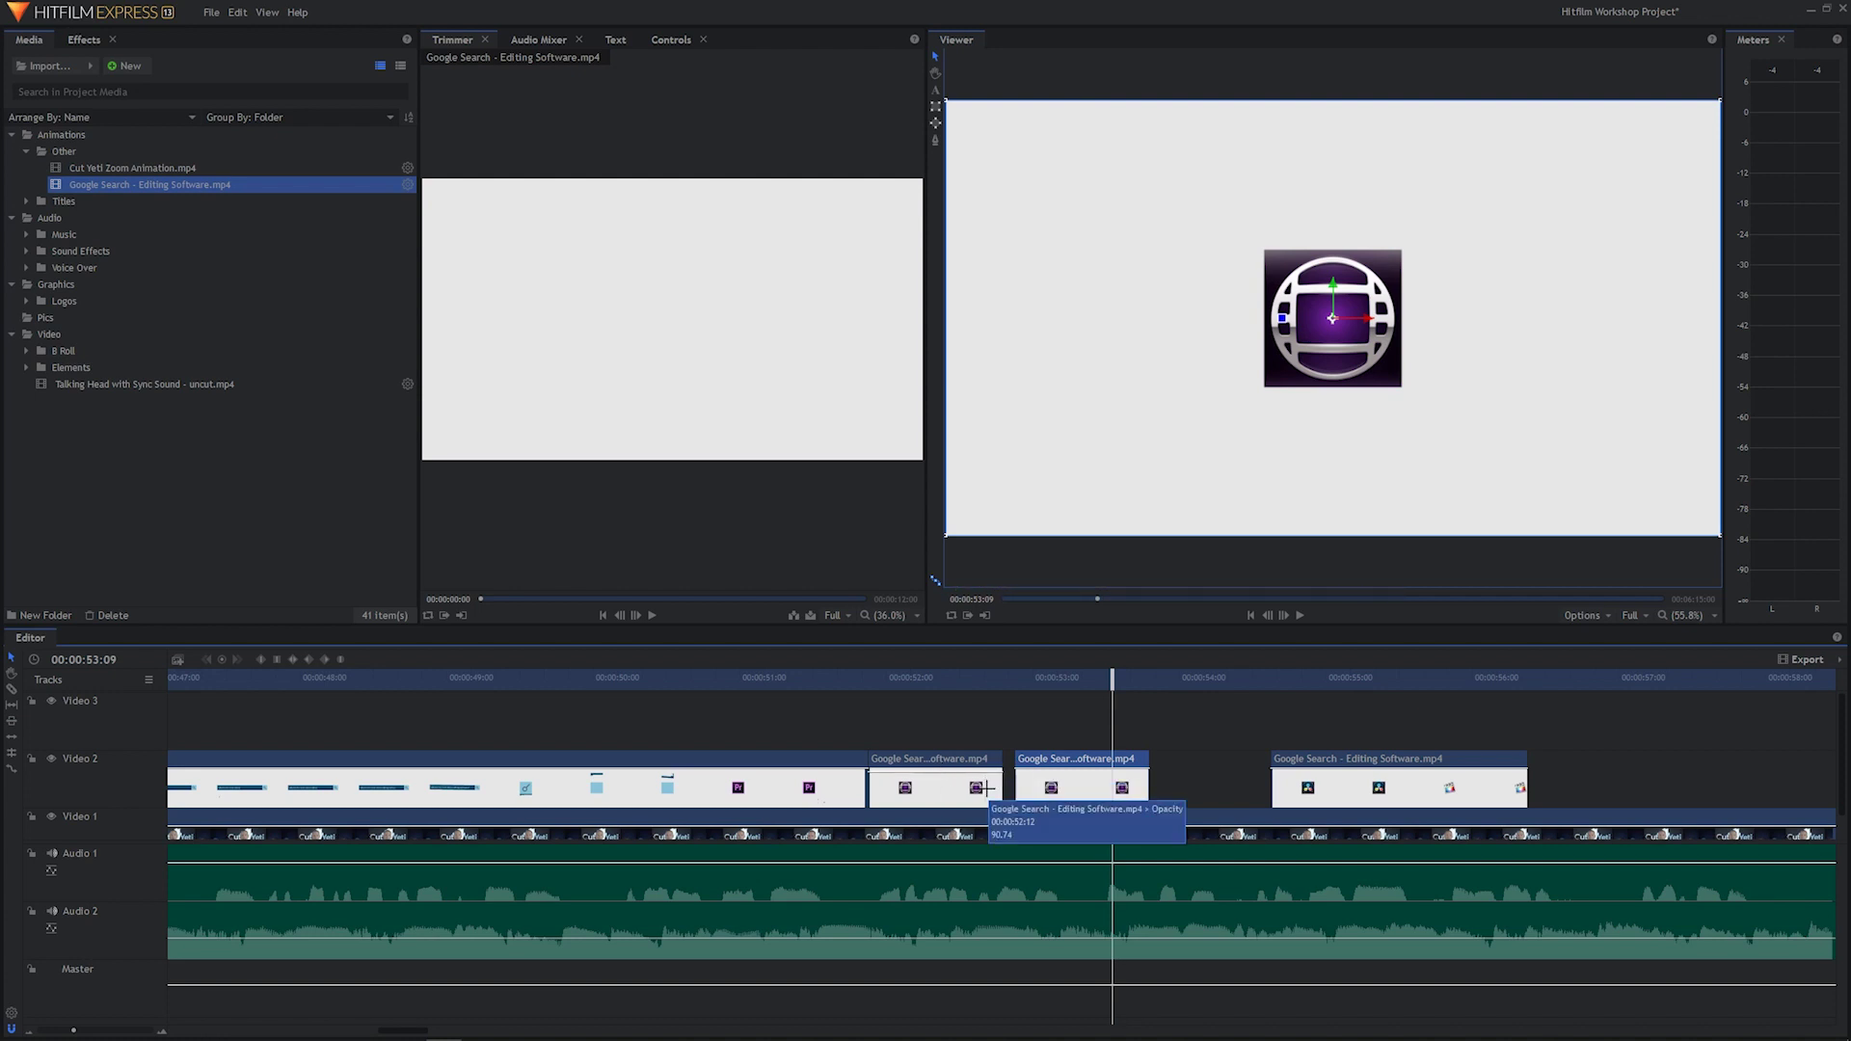
drag(1103, 798, 1066, 803)
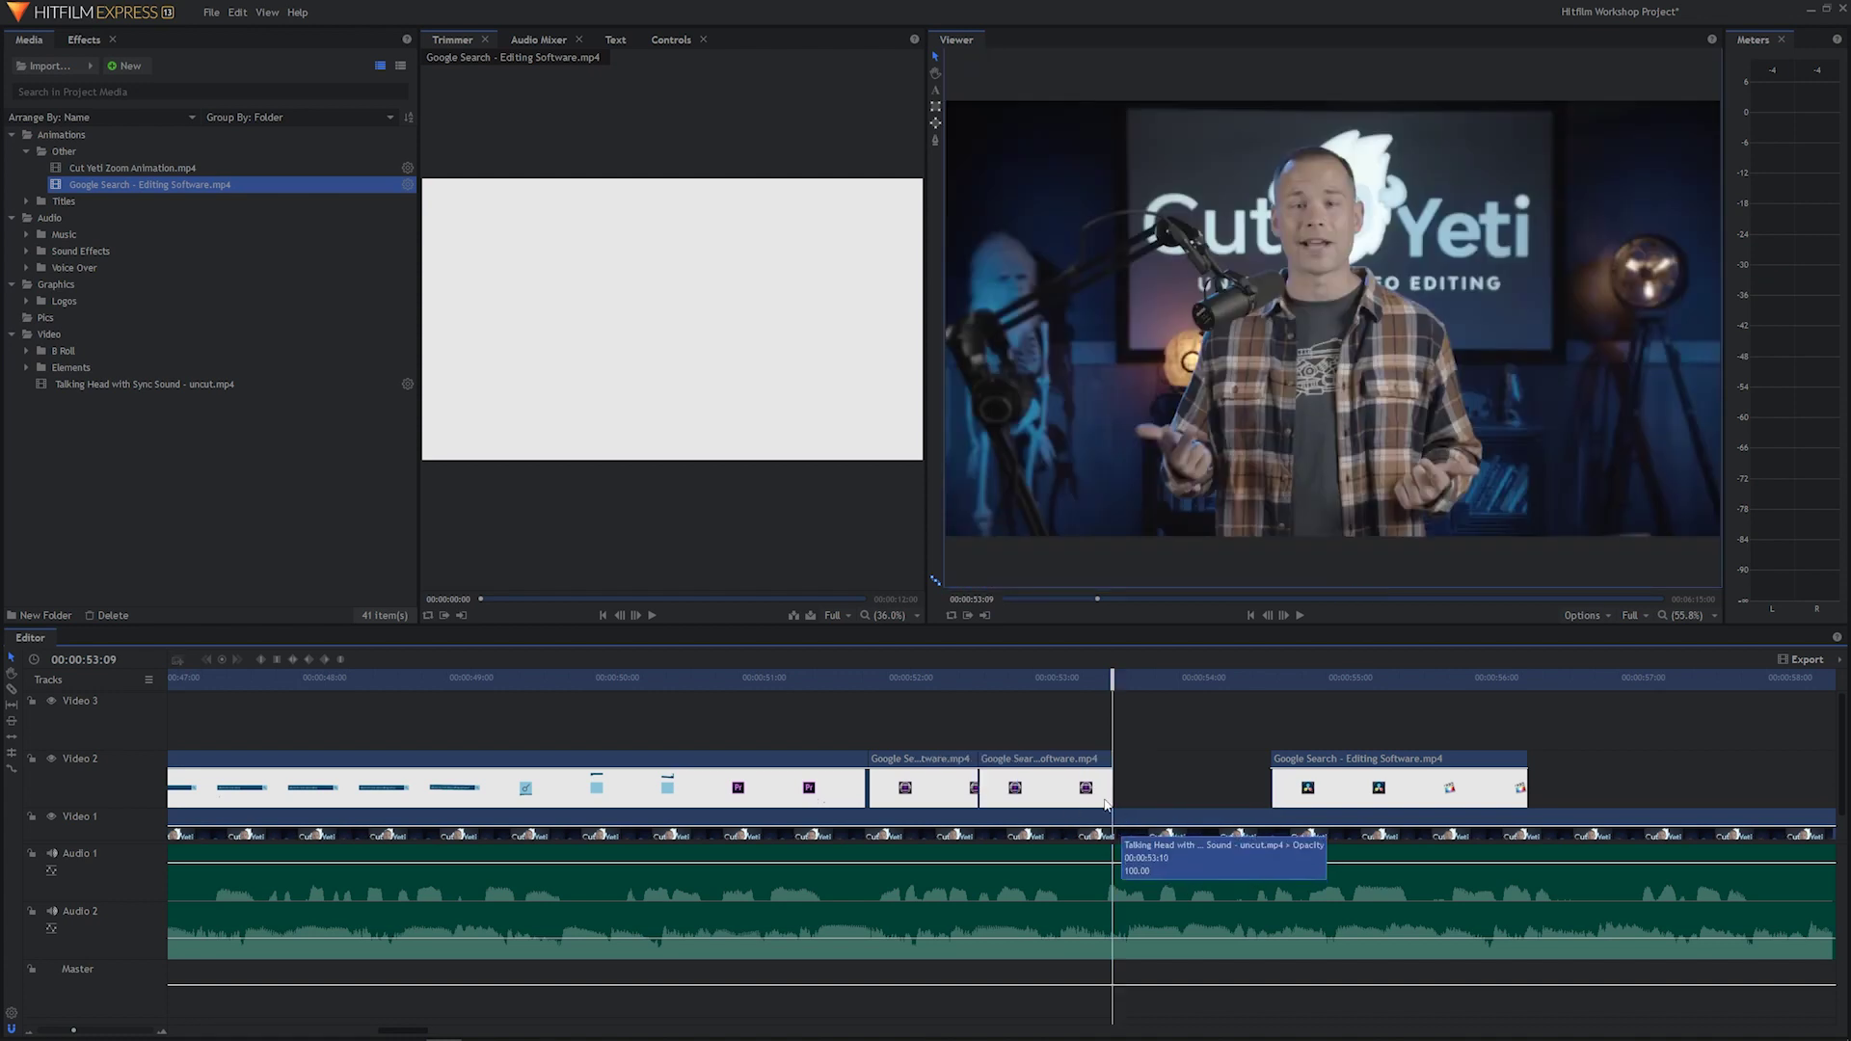
click(1058, 680)
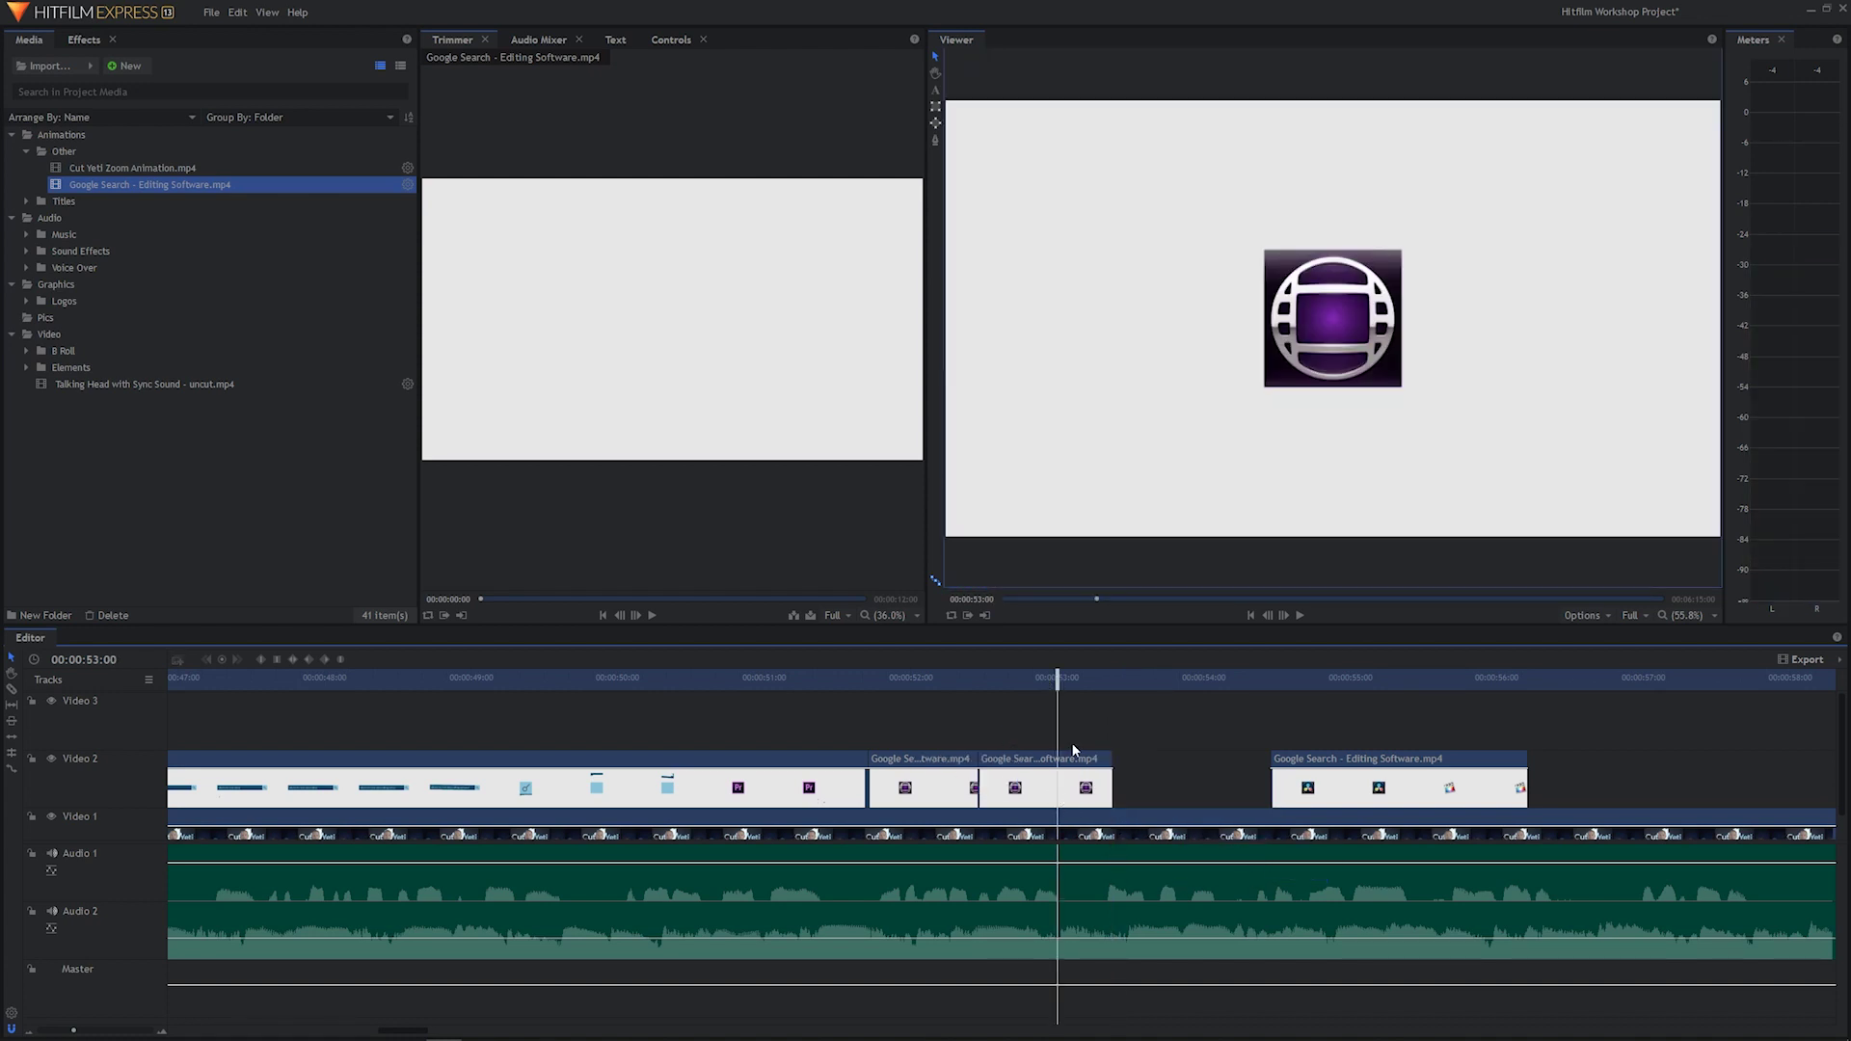
drag(1013, 685, 798, 691)
key(space)
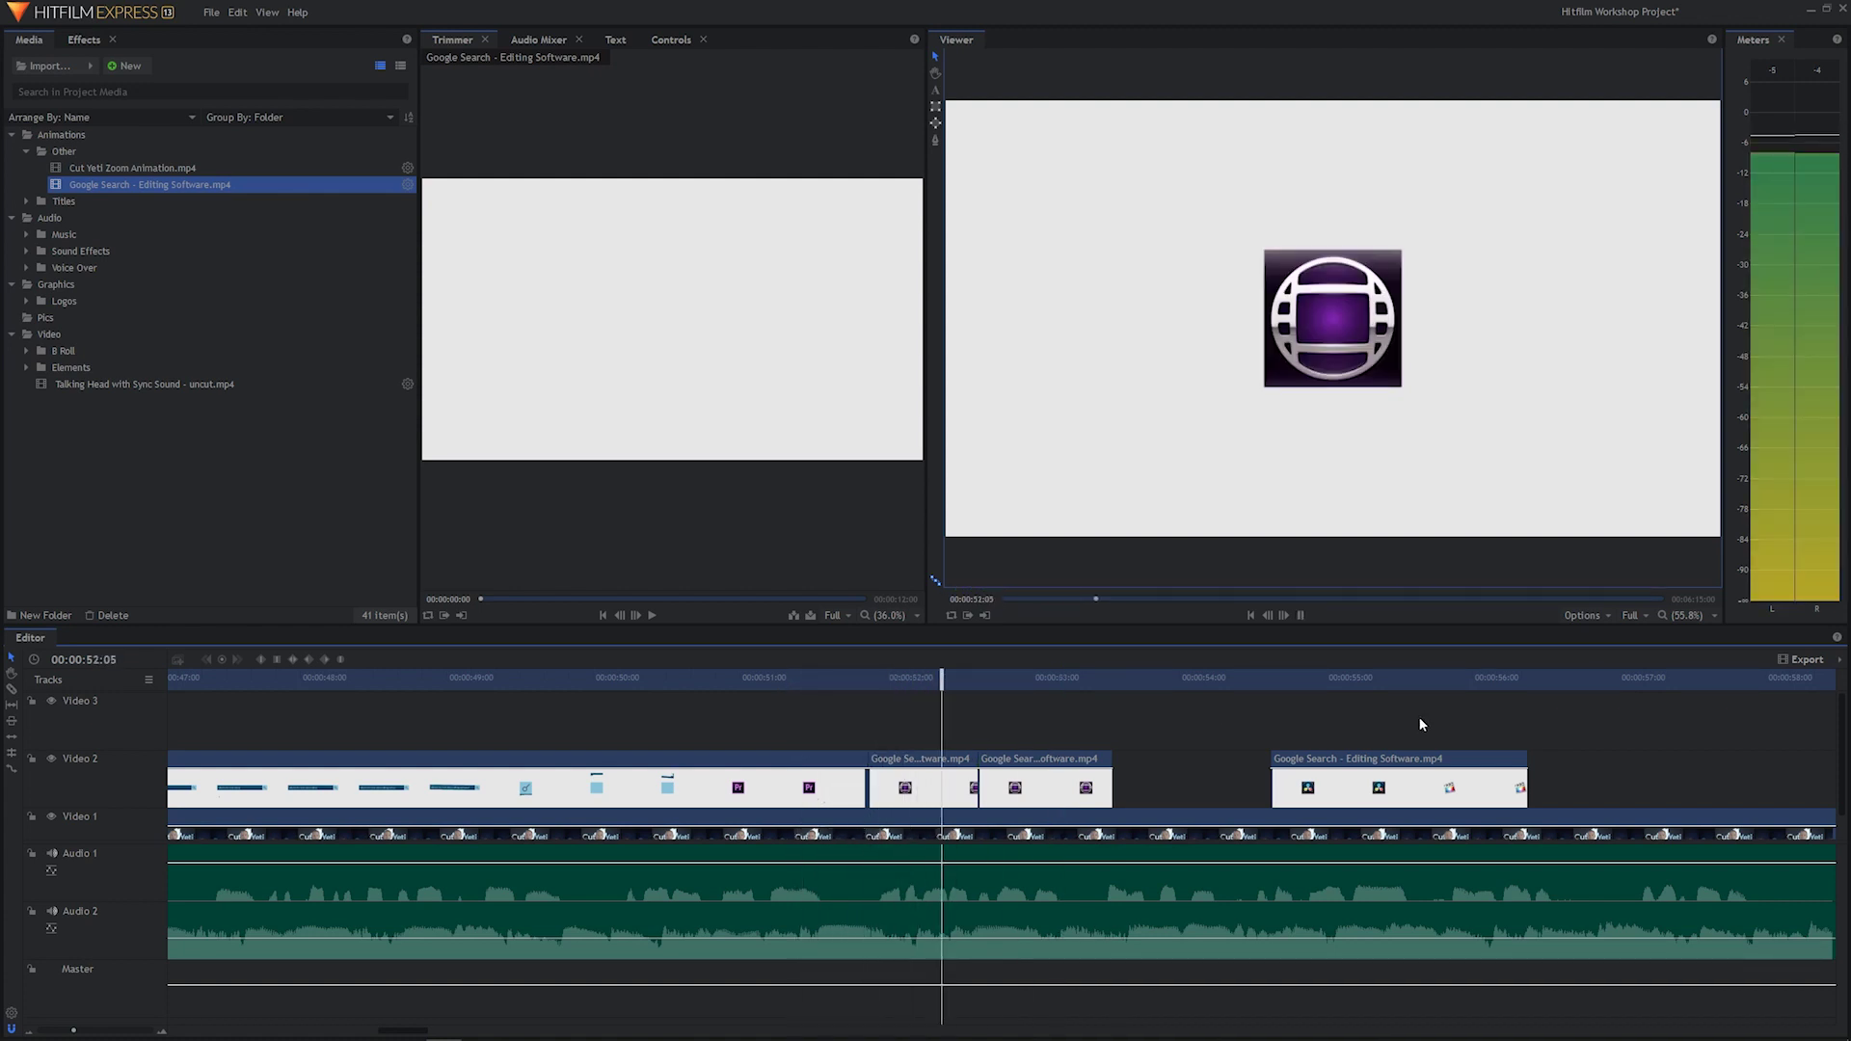
Split the DaVinci part at the playhead and move its right piece earlier to 00:00:53:10.
key(space)
drag(1153, 680, 1113, 683)
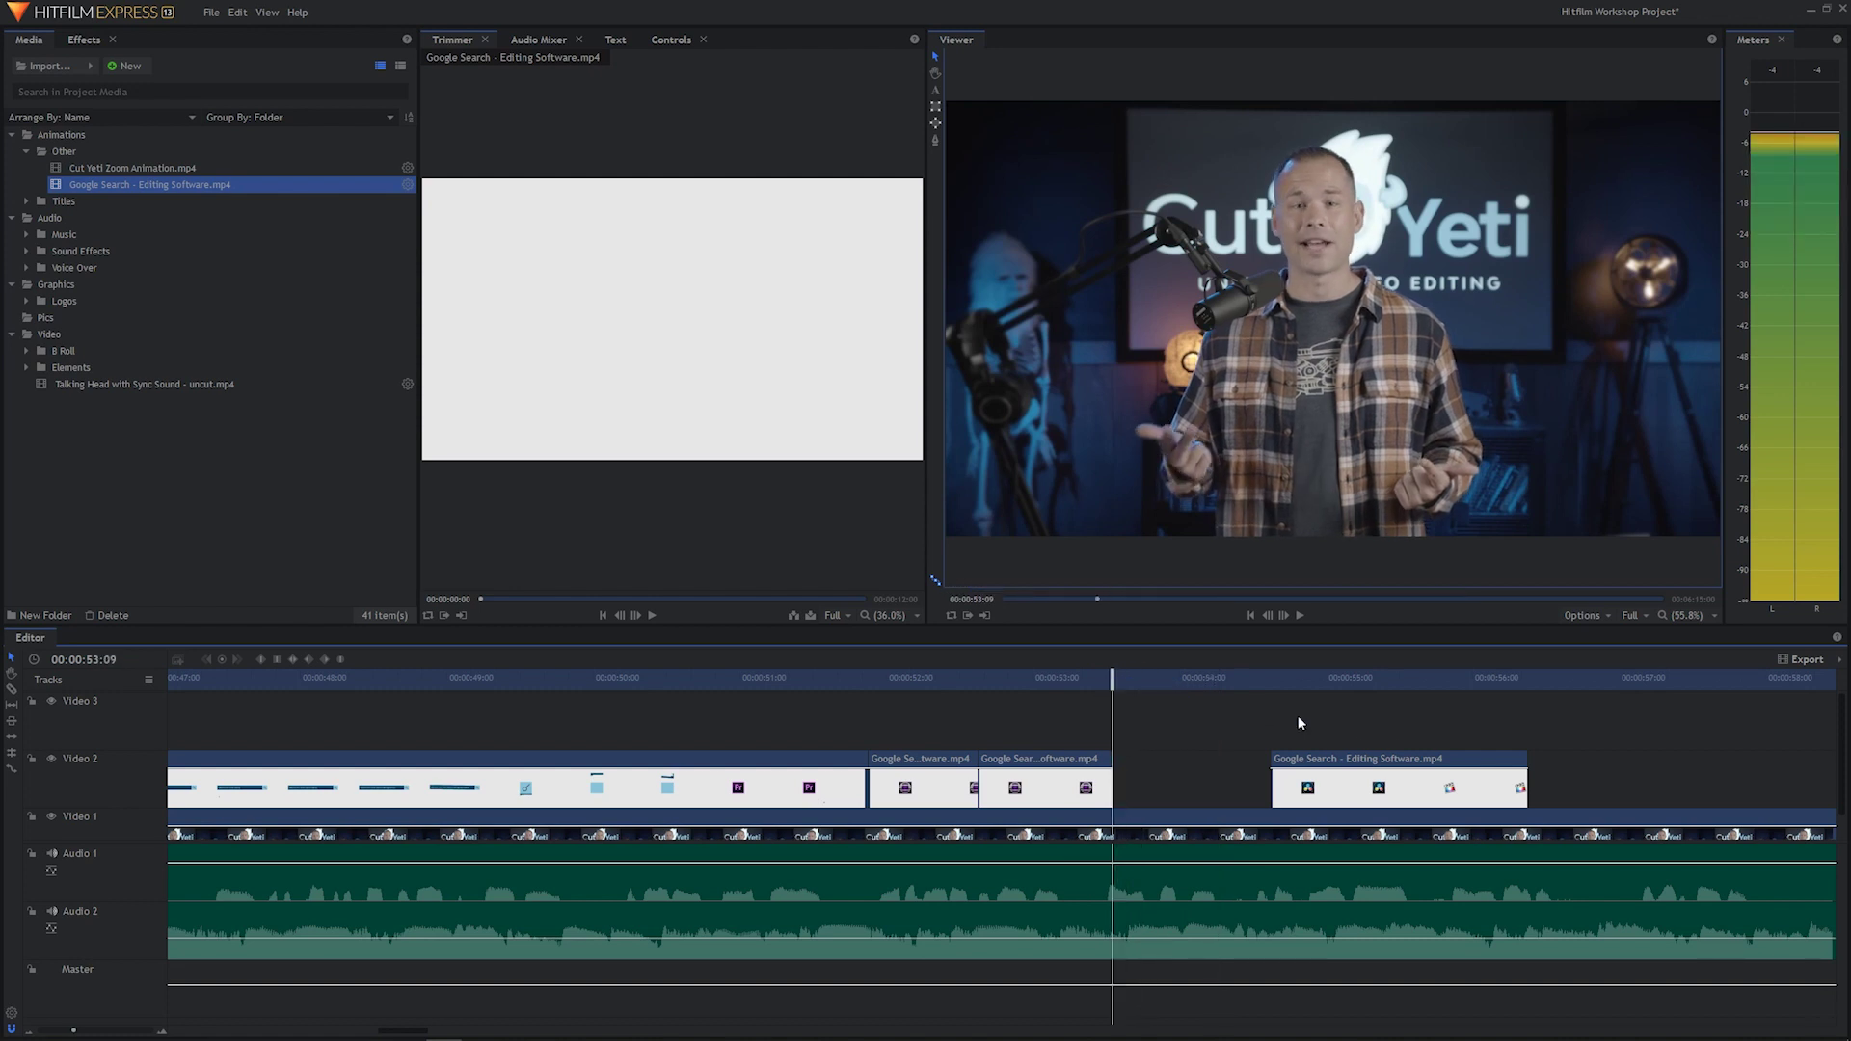
click(1269, 680)
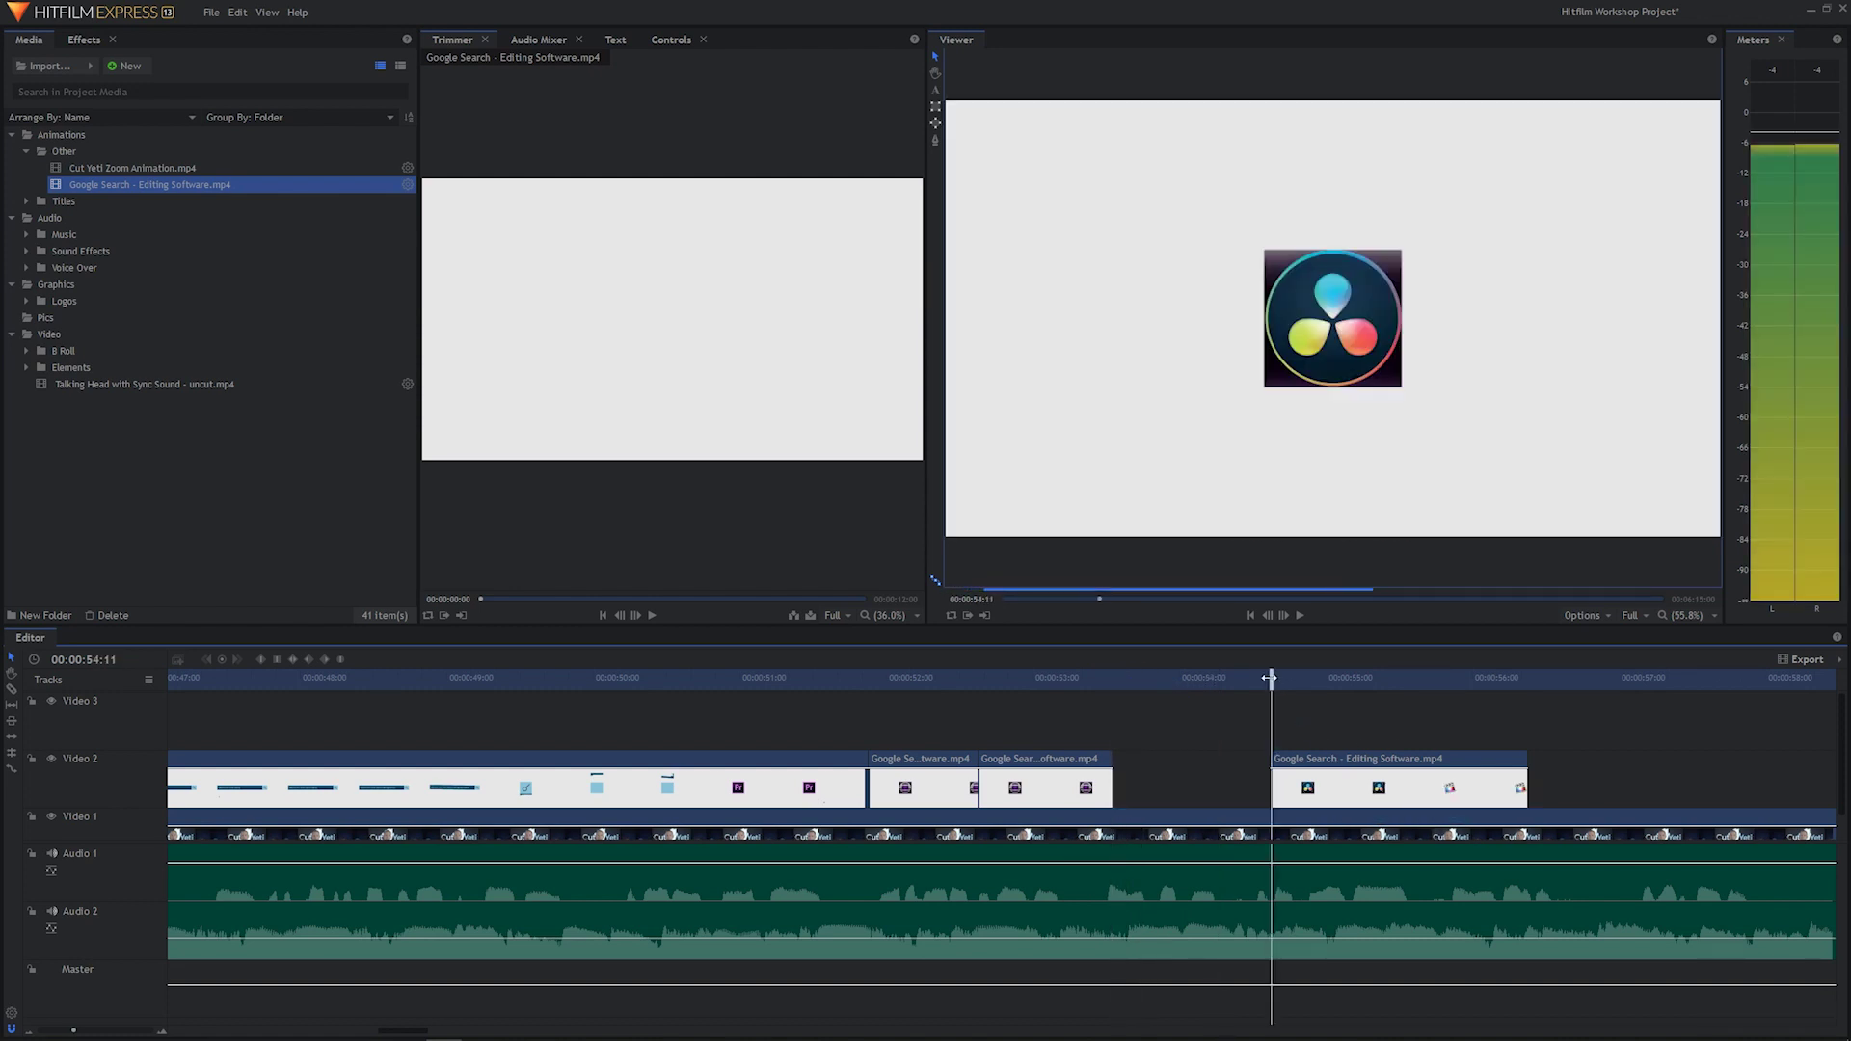
drag(1285, 682, 1388, 681)
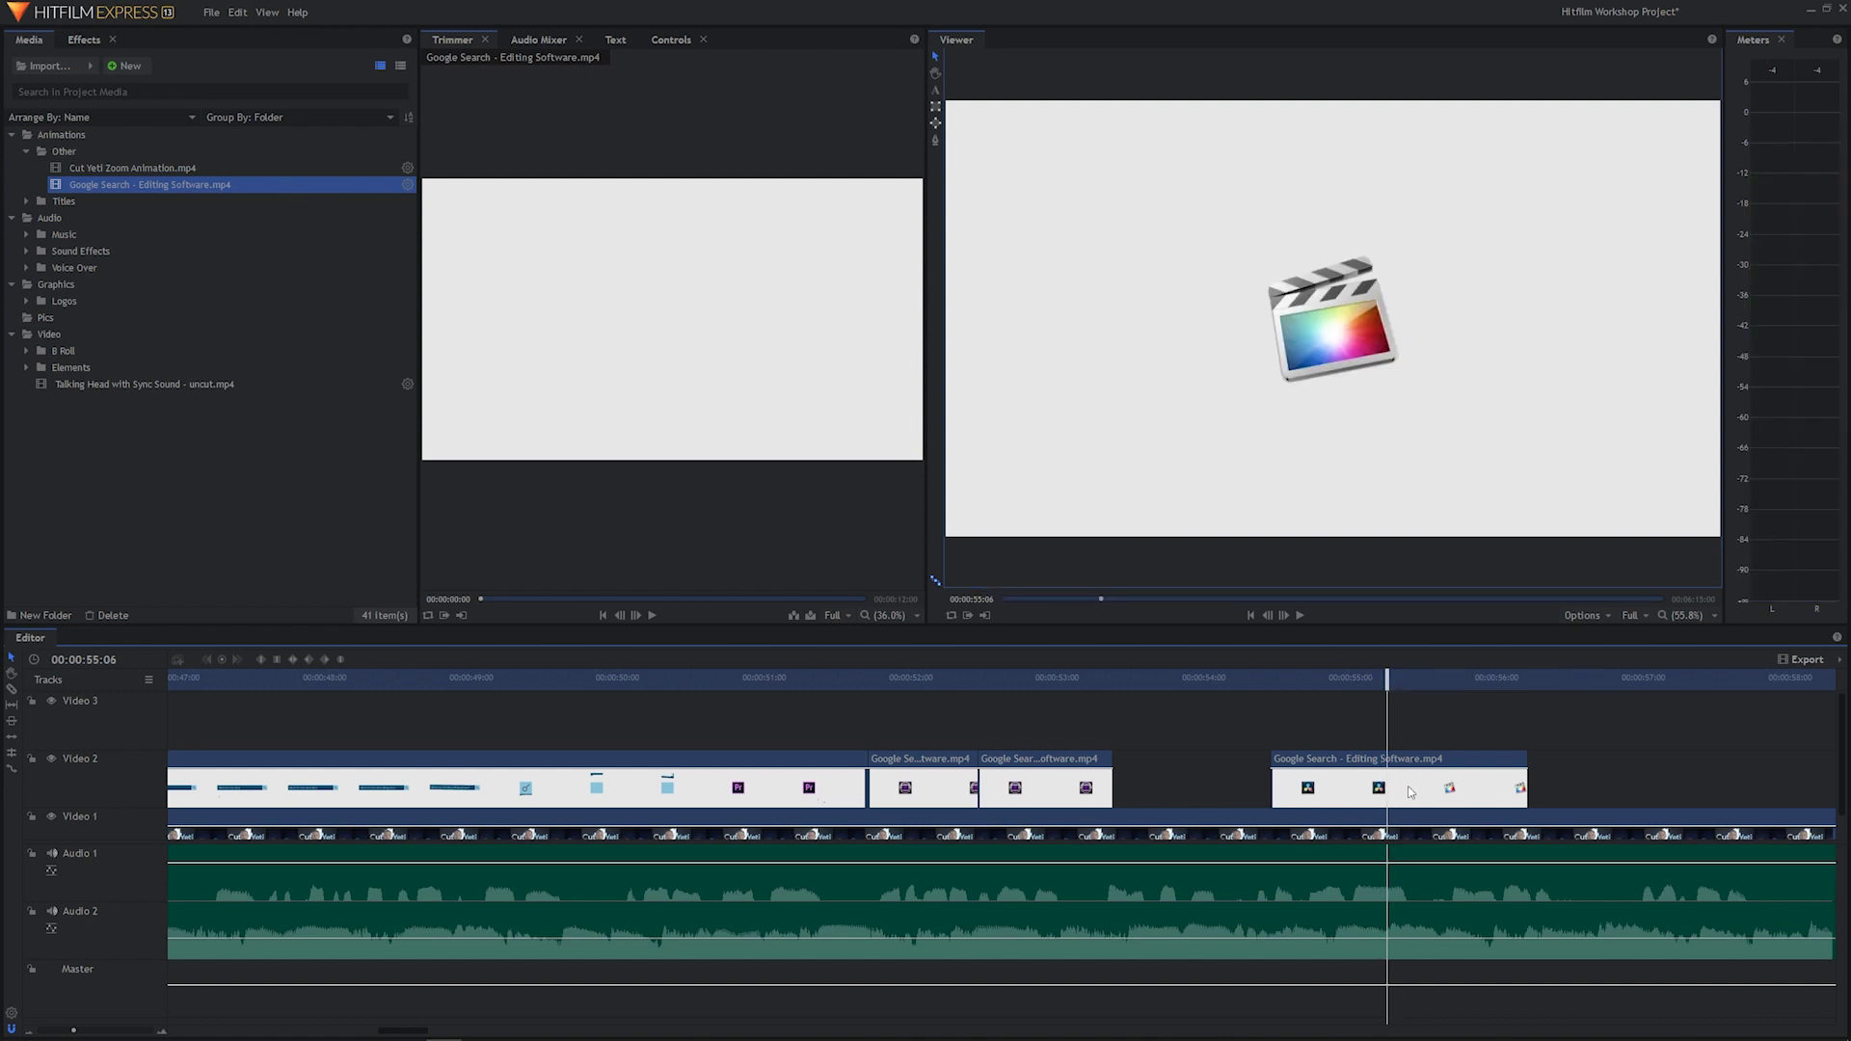
click(1409, 789)
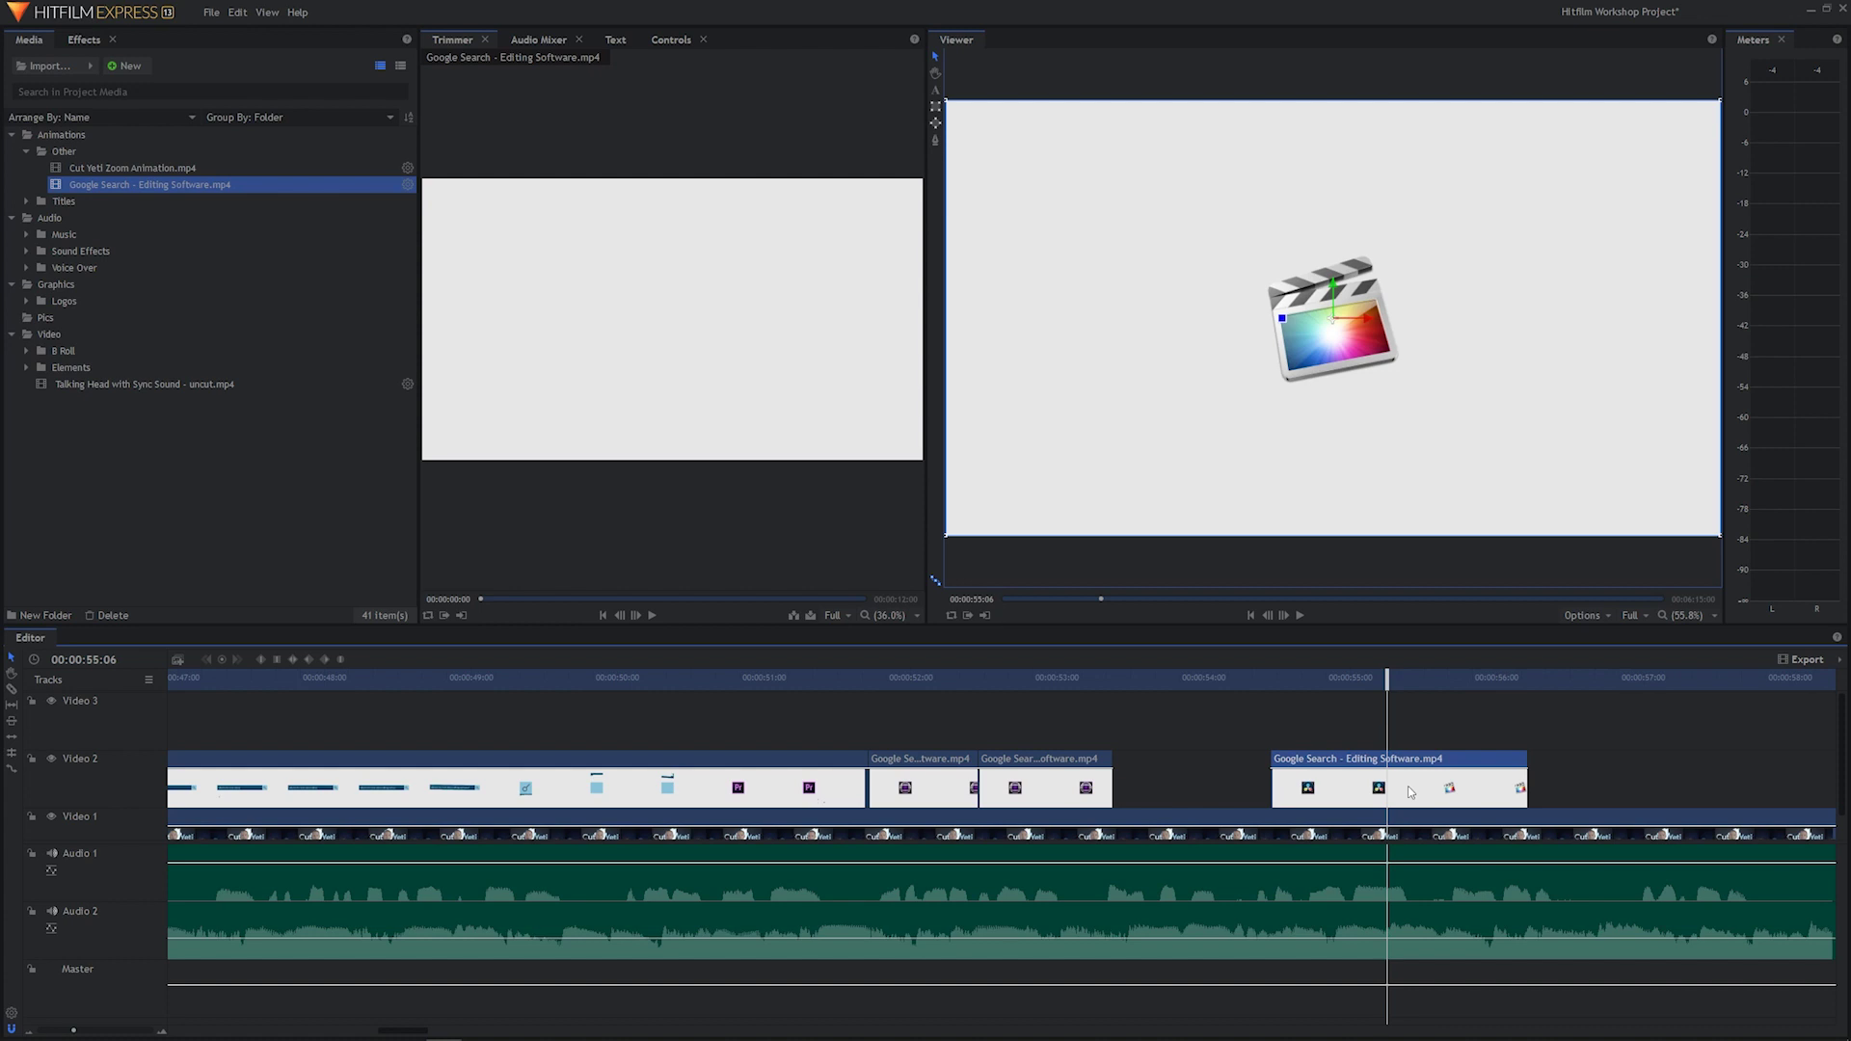
key(ctrl+shift+d)
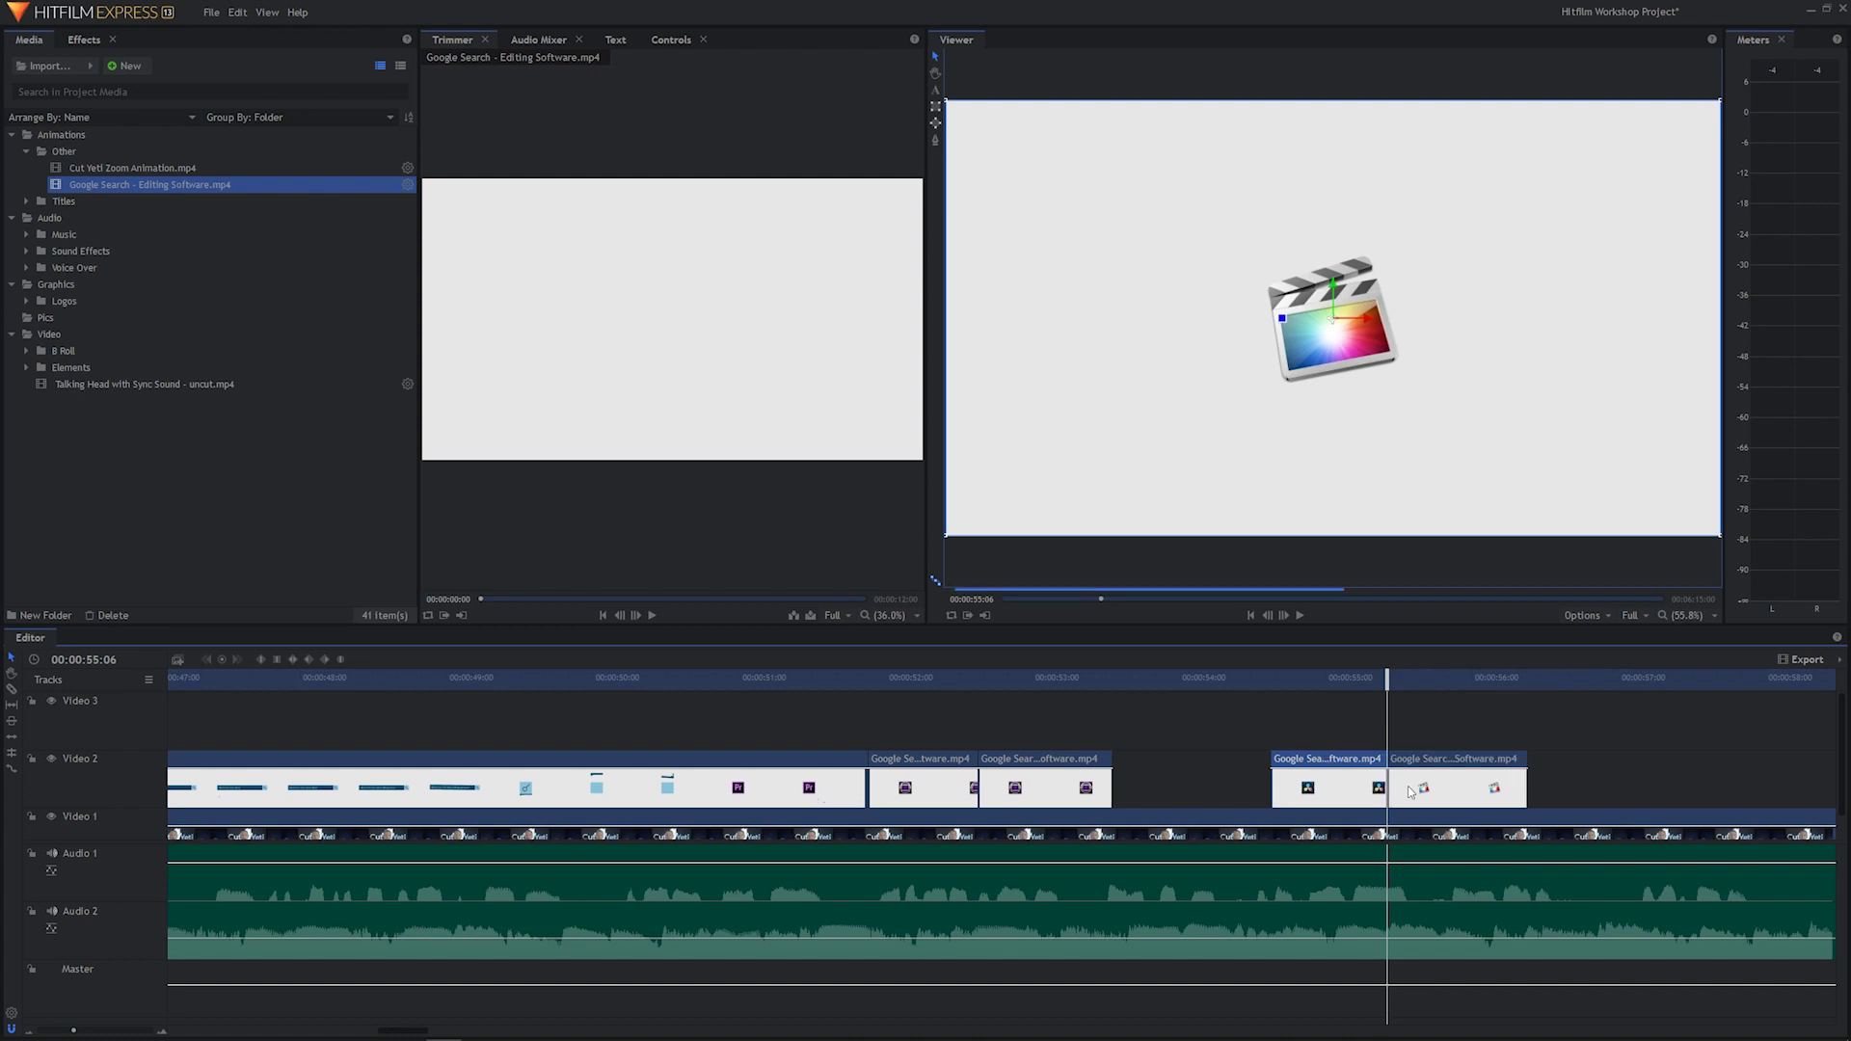
click(1459, 802)
drag(1459, 802, 1182, 783)
Split the third clip at 00:00:54:02, move its short tail to about 56 seconds, and review.
drag(1092, 682, 1218, 685)
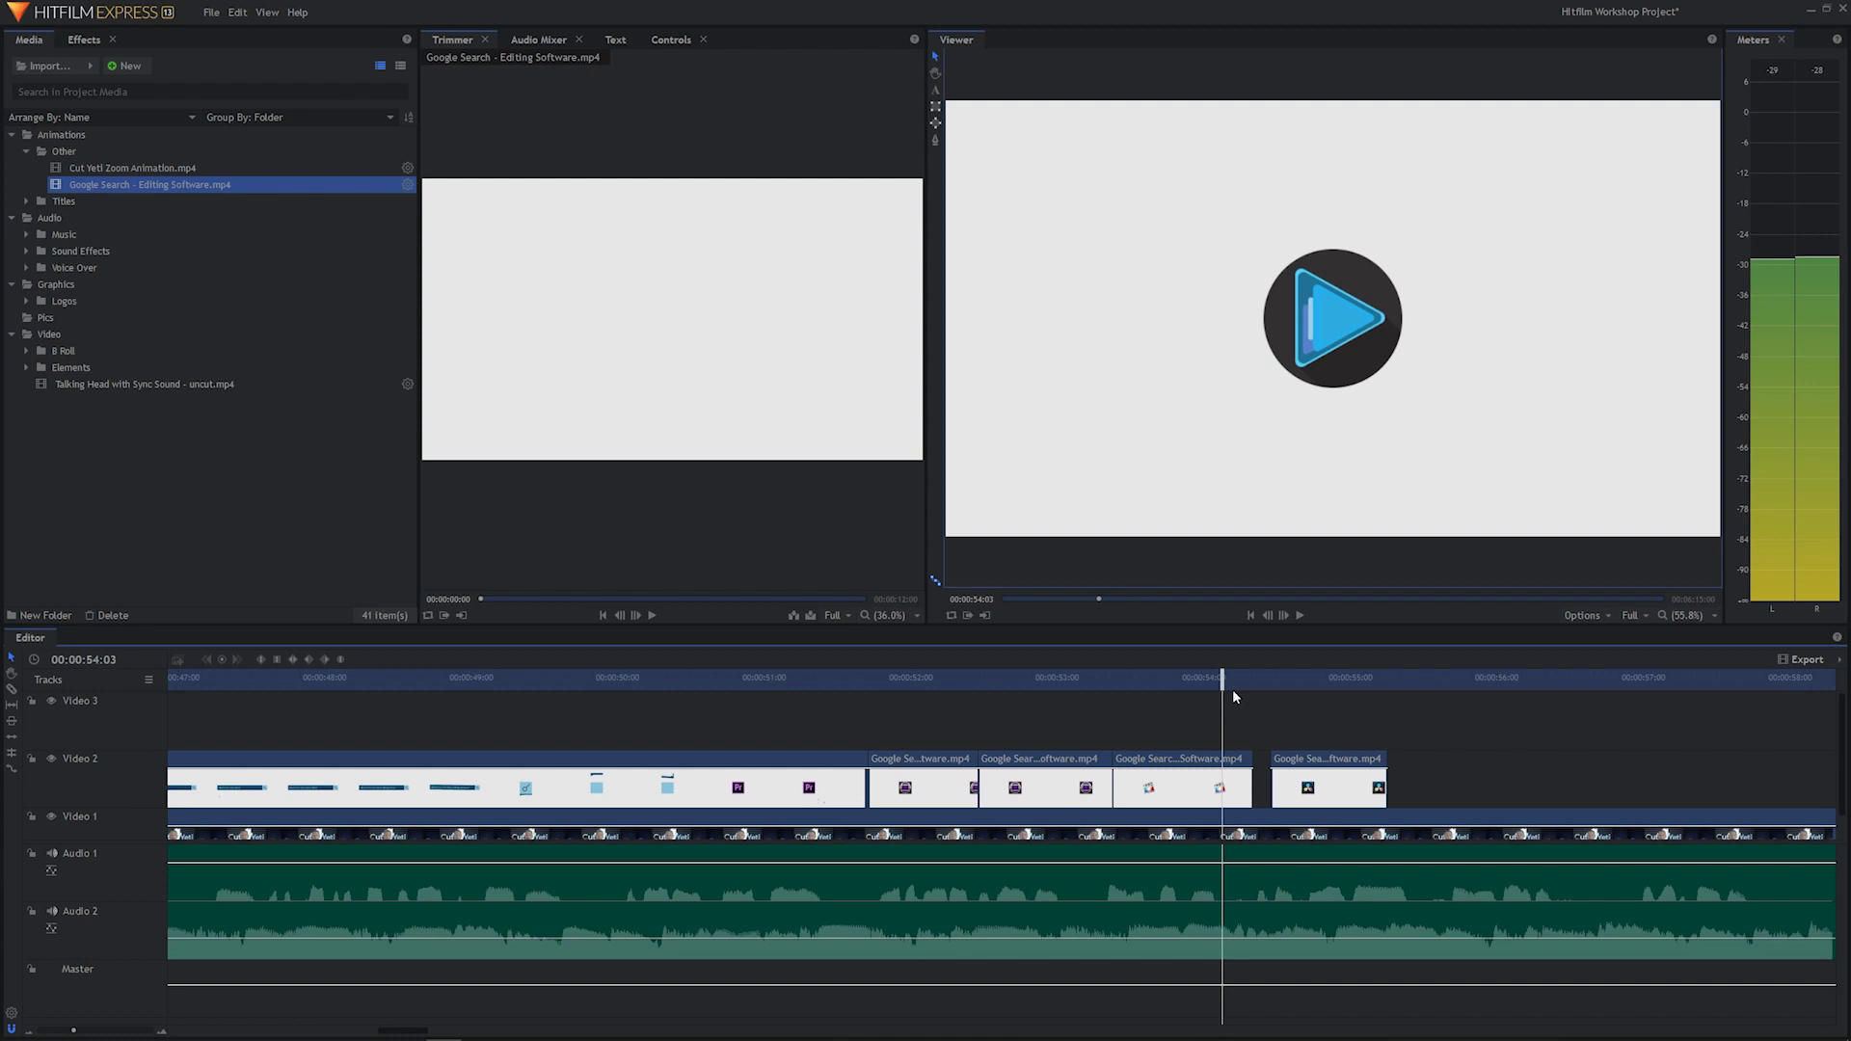
drag(1216, 682, 1211, 684)
click(1237, 803)
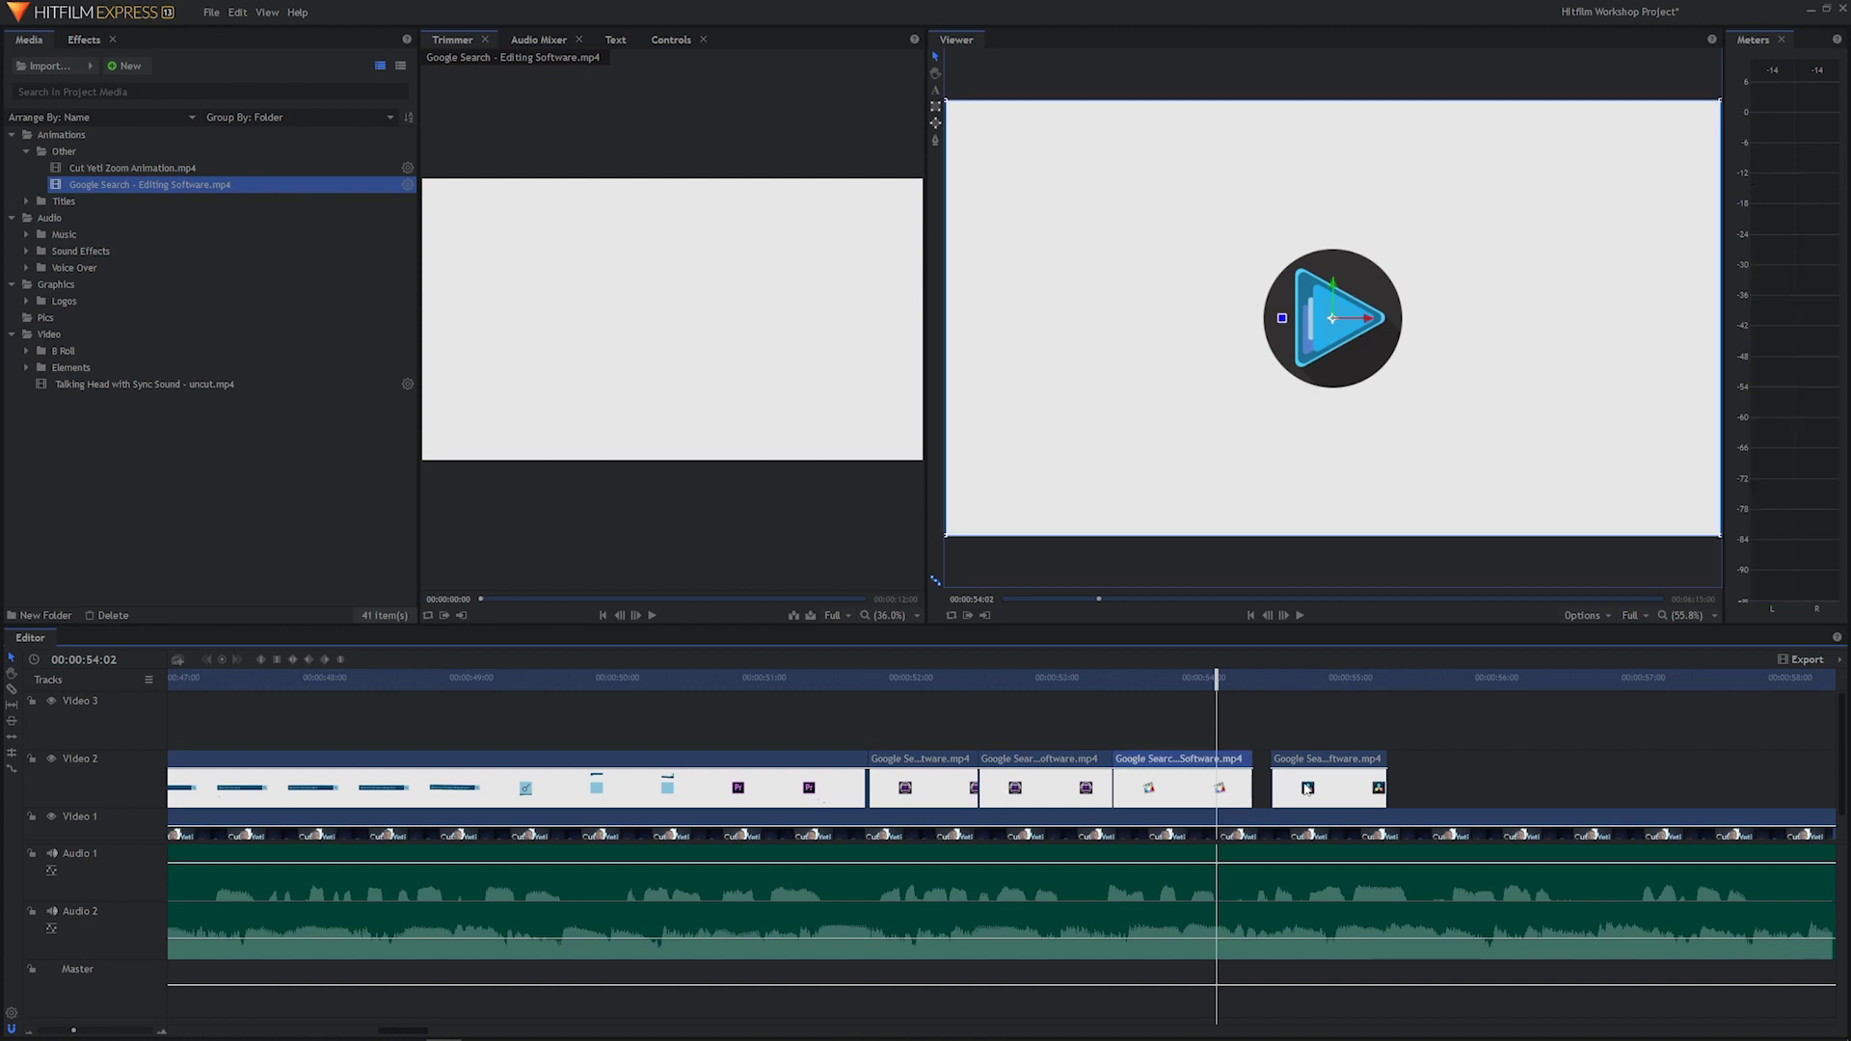
key(ctrl+shift+d)
drag(1237, 790, 1600, 784)
click(1104, 675)
key(space)
key(space)
drag(1268, 679, 1257, 693)
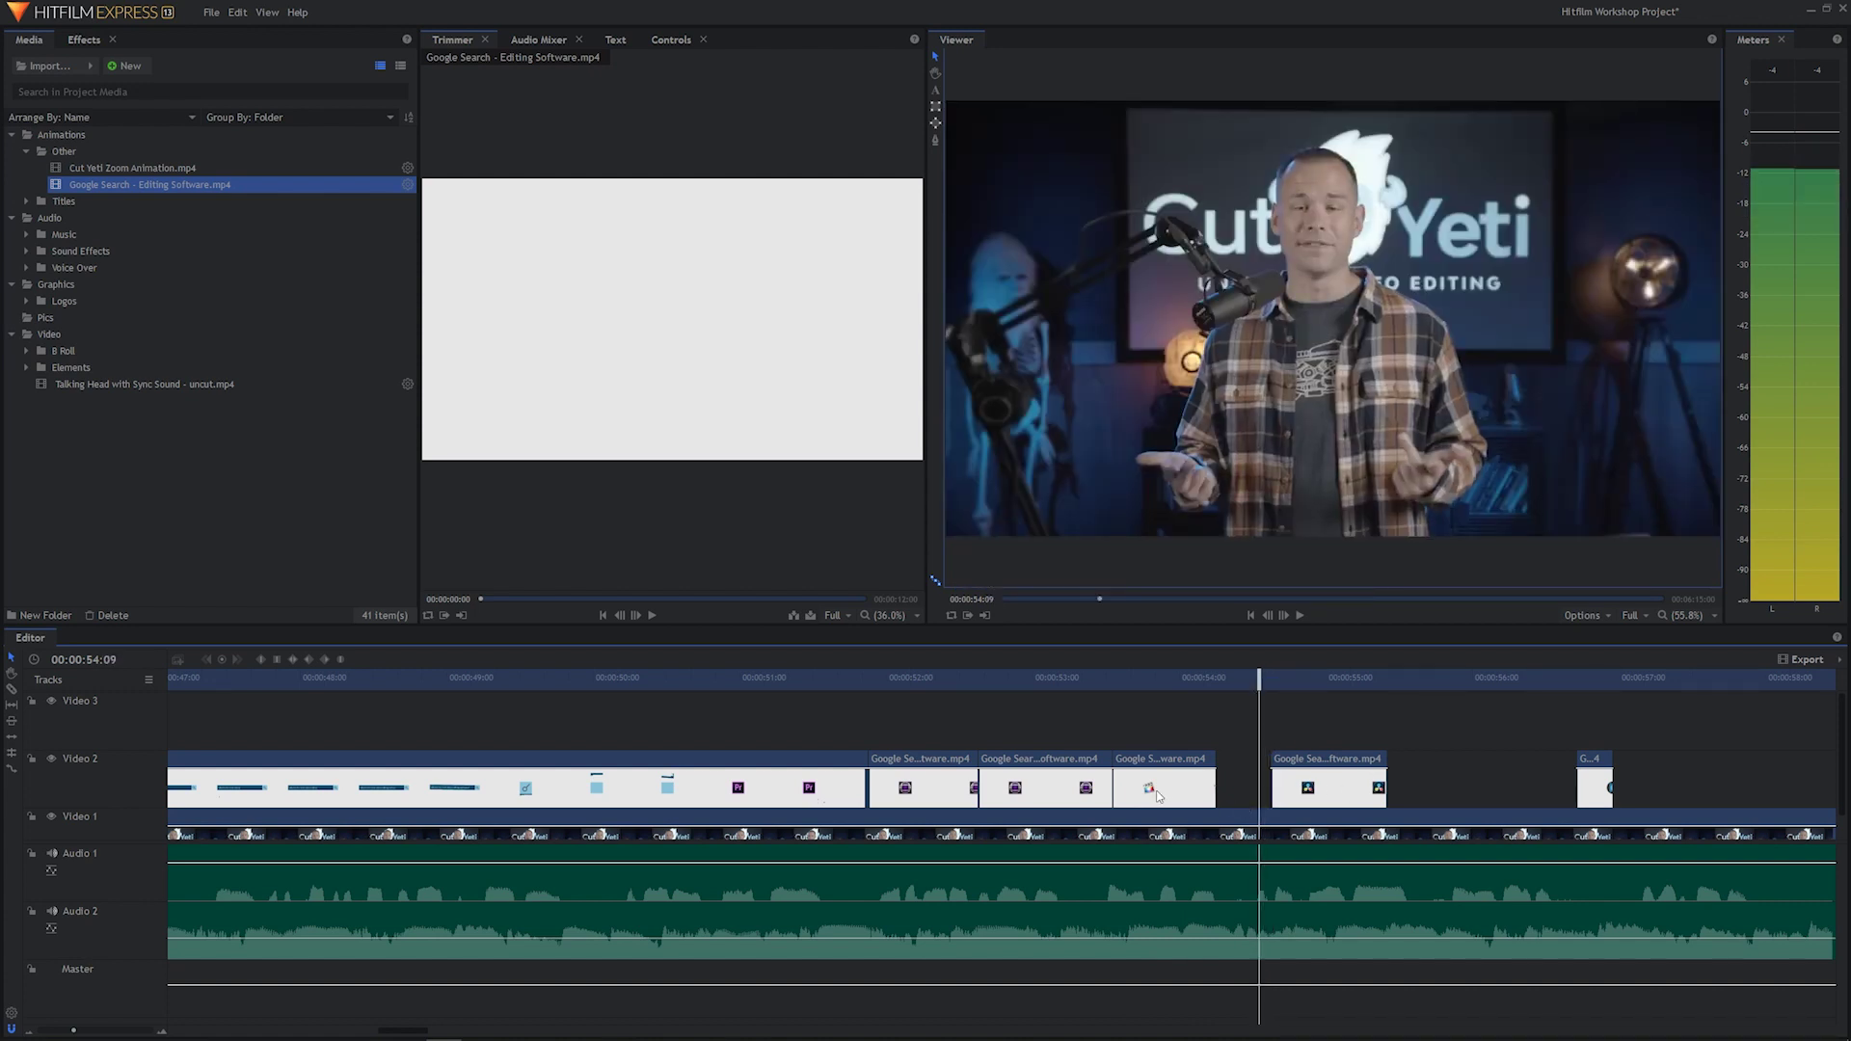
click(1159, 796)
Set the third Google Search clip's speed to 80% in Speed/Duration.
right_click(1192, 796)
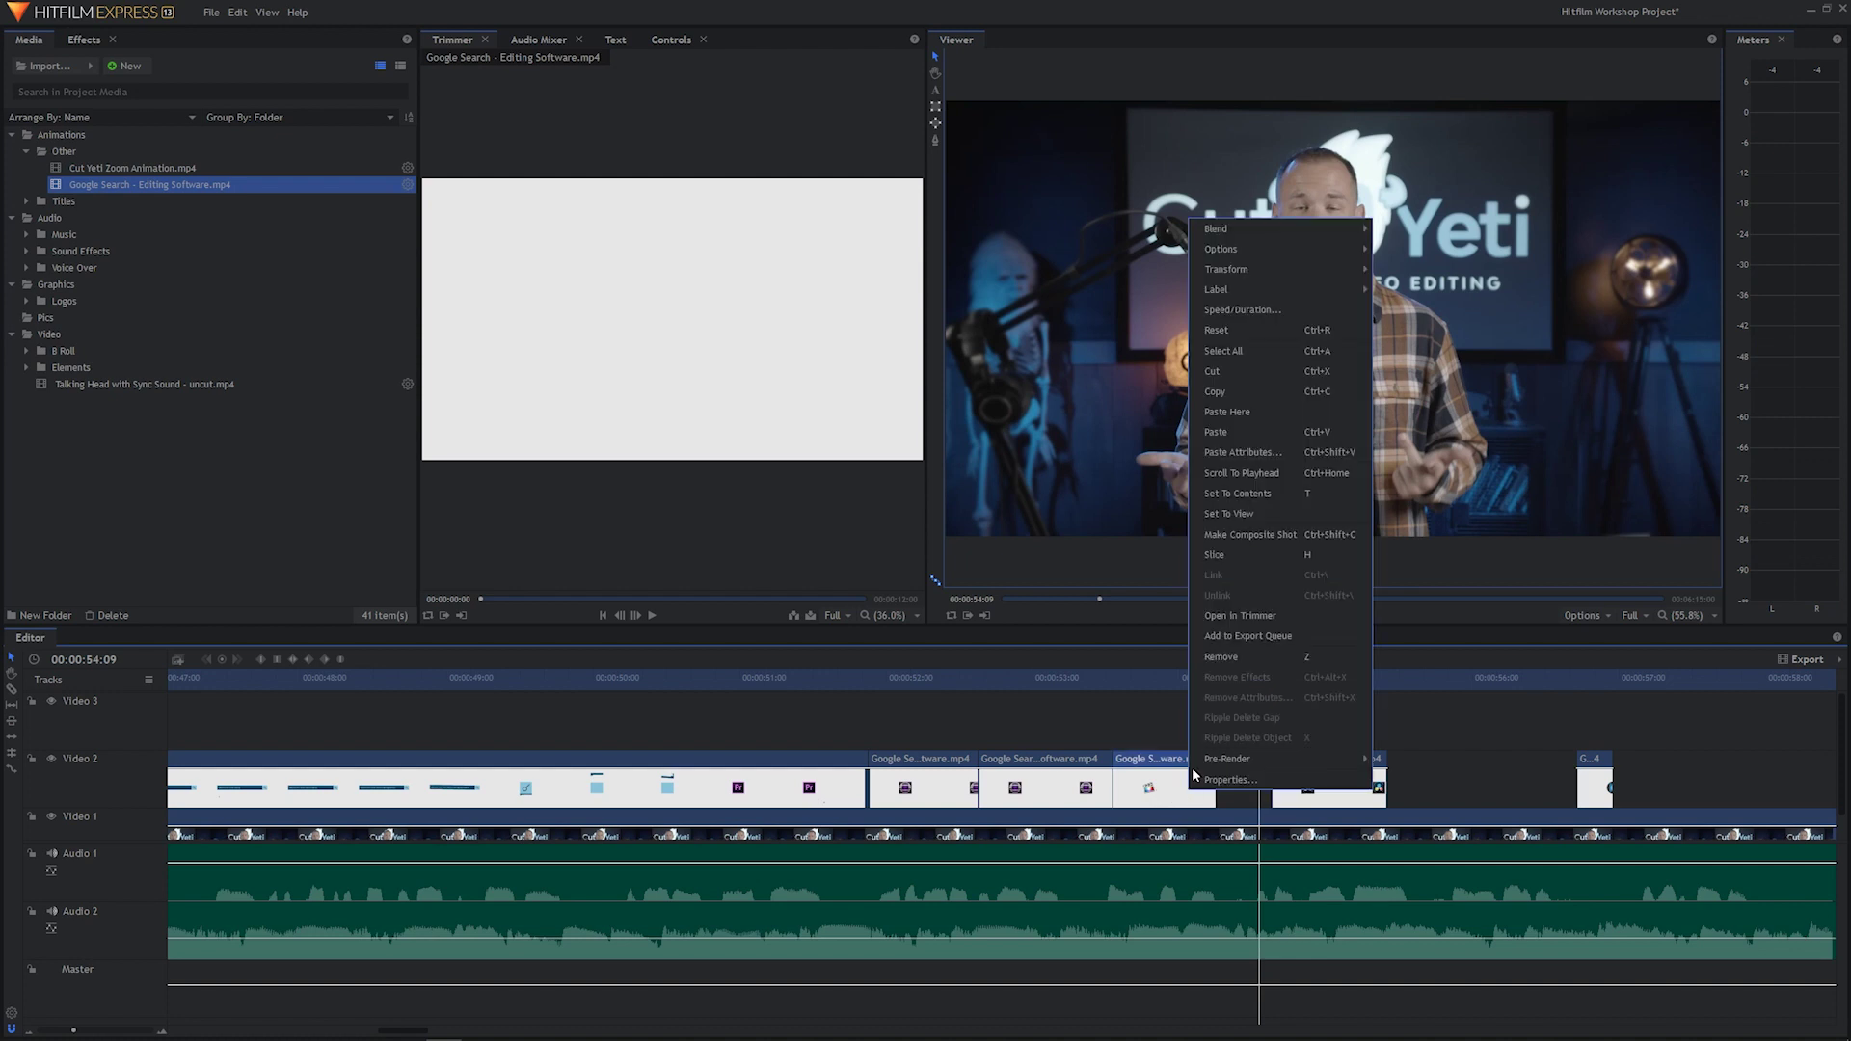
click(1263, 310)
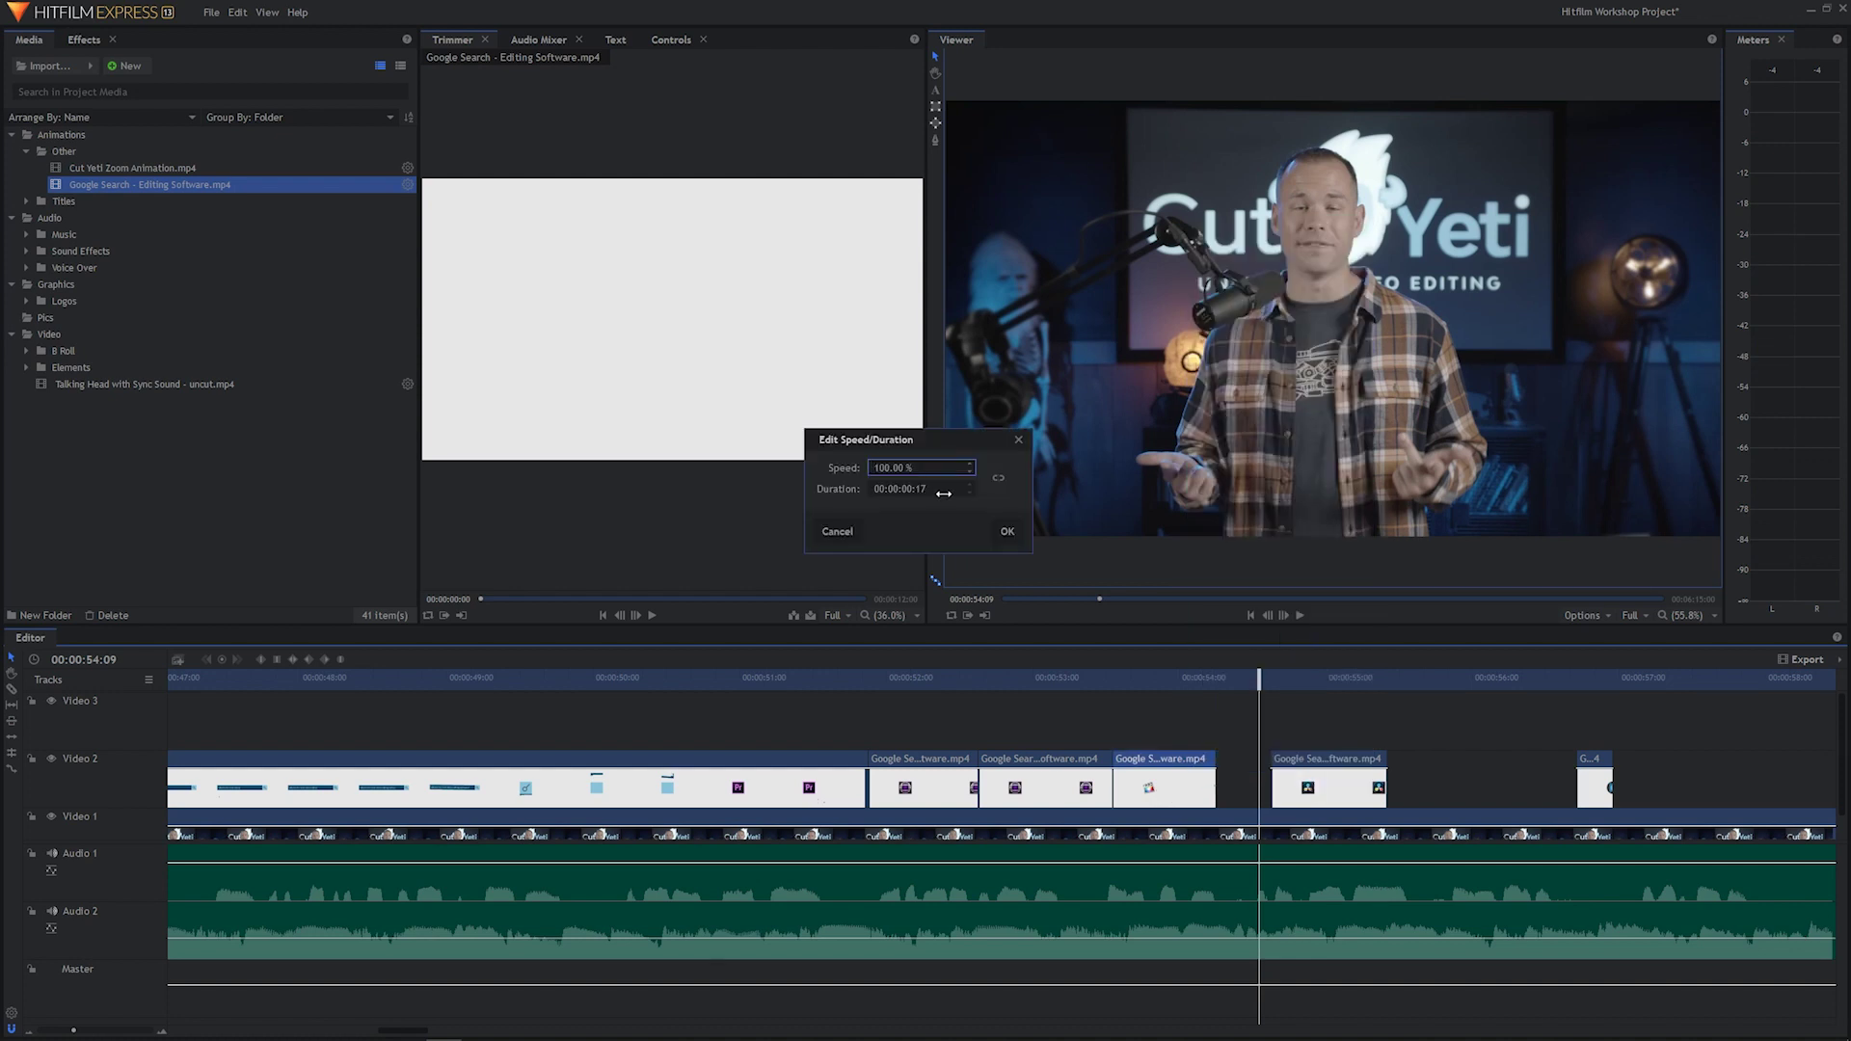
key(ctrl+a)
text(80)
click(1013, 535)
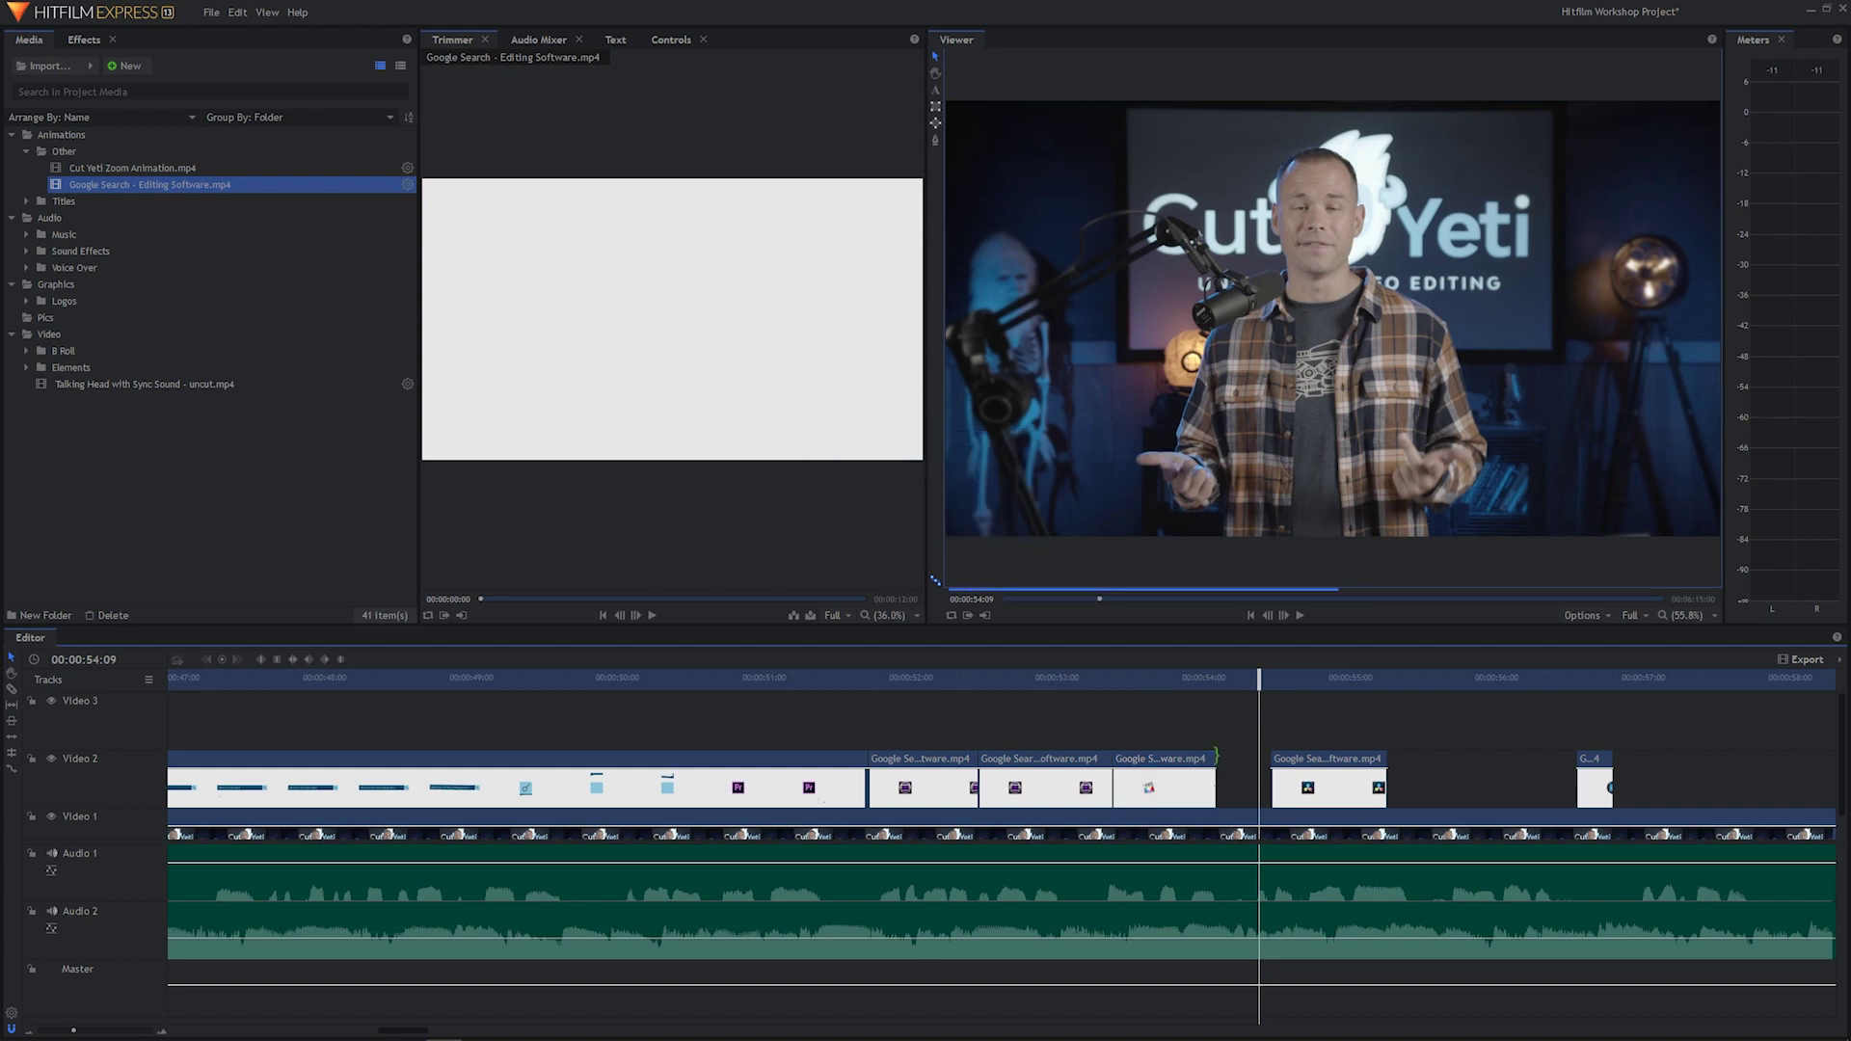
right_click(1209, 786)
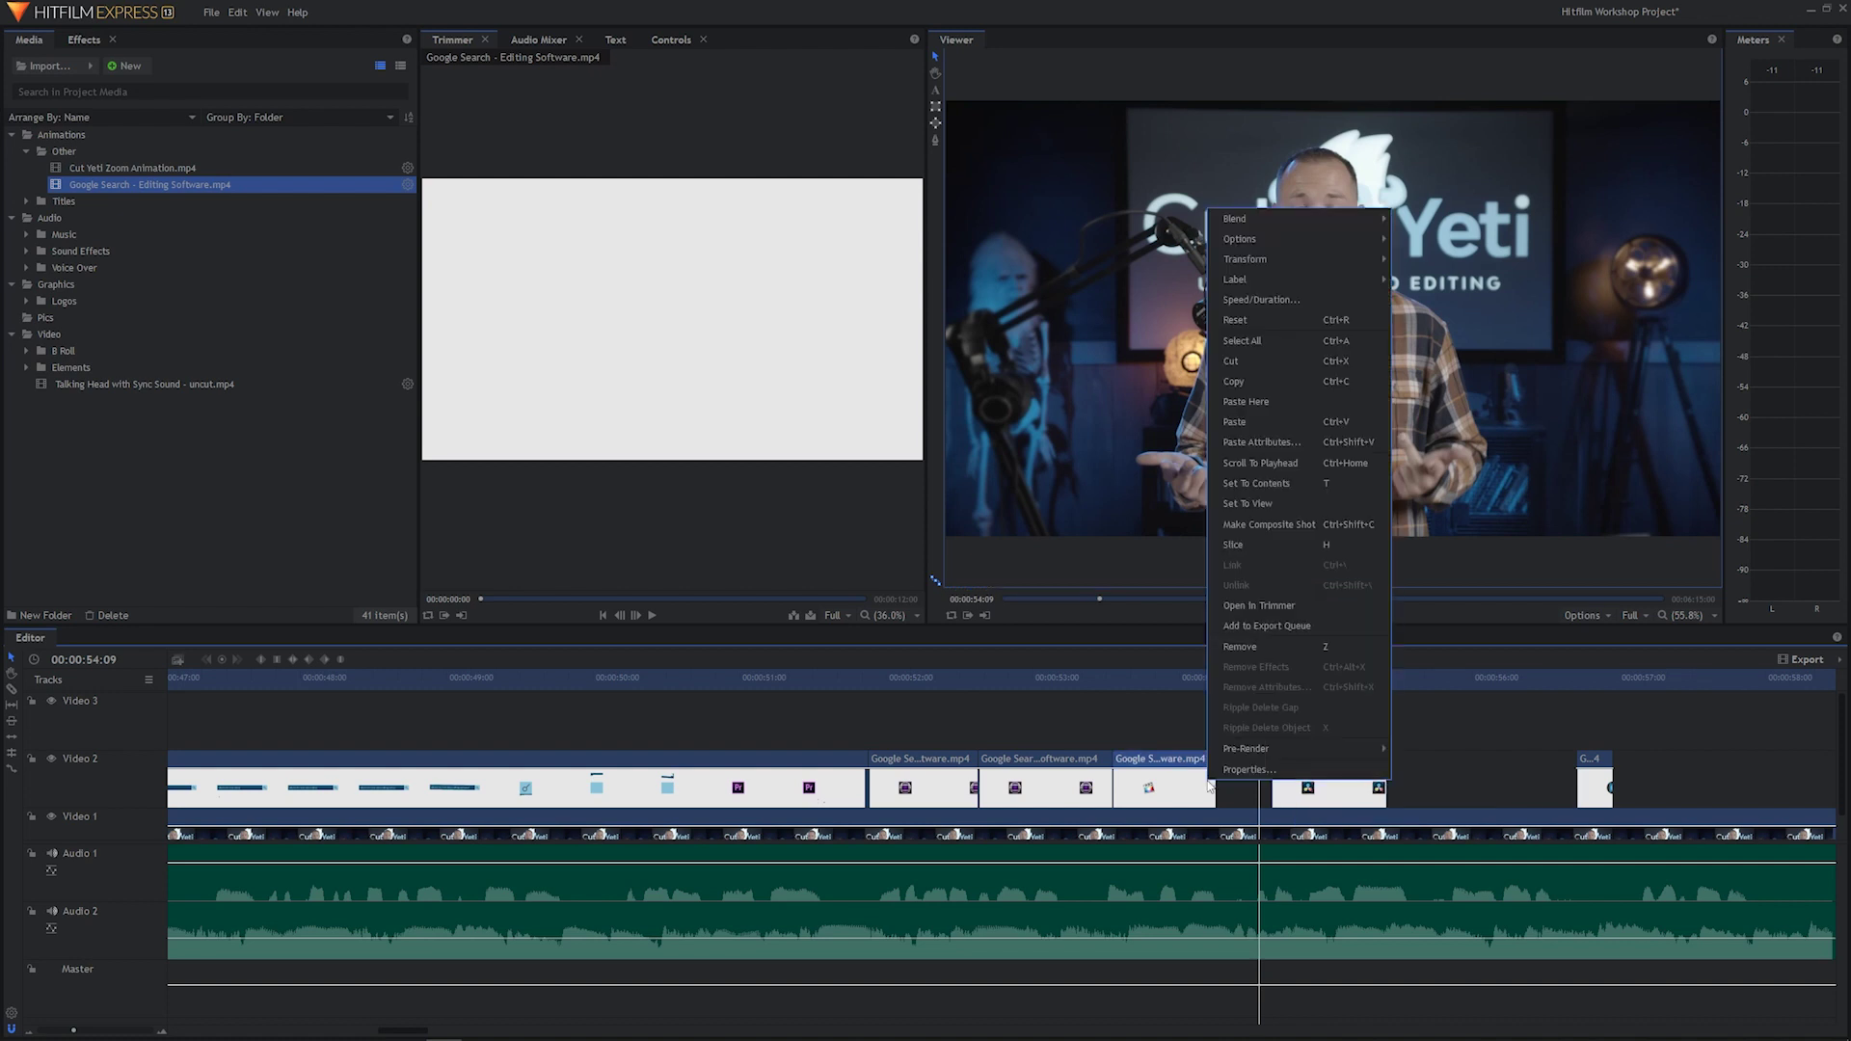
click(1306, 299)
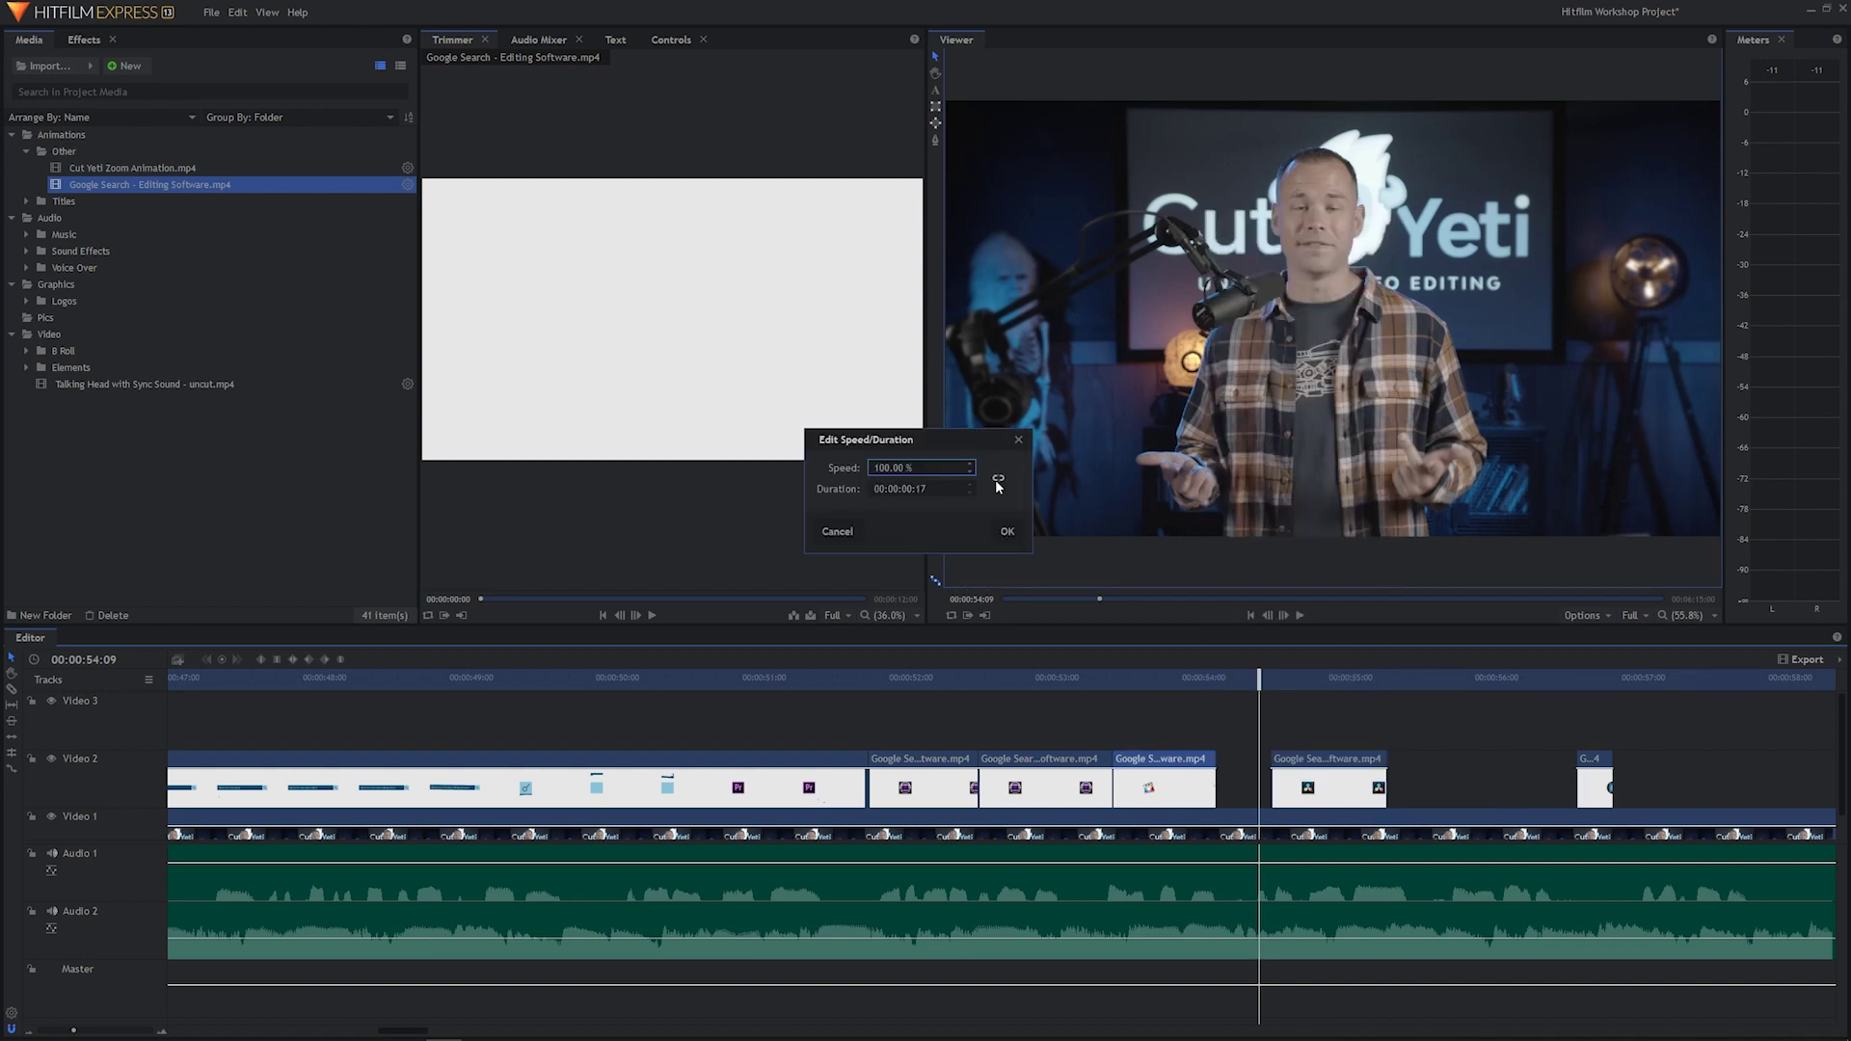
double_click(906, 468)
text(80)
click(1007, 533)
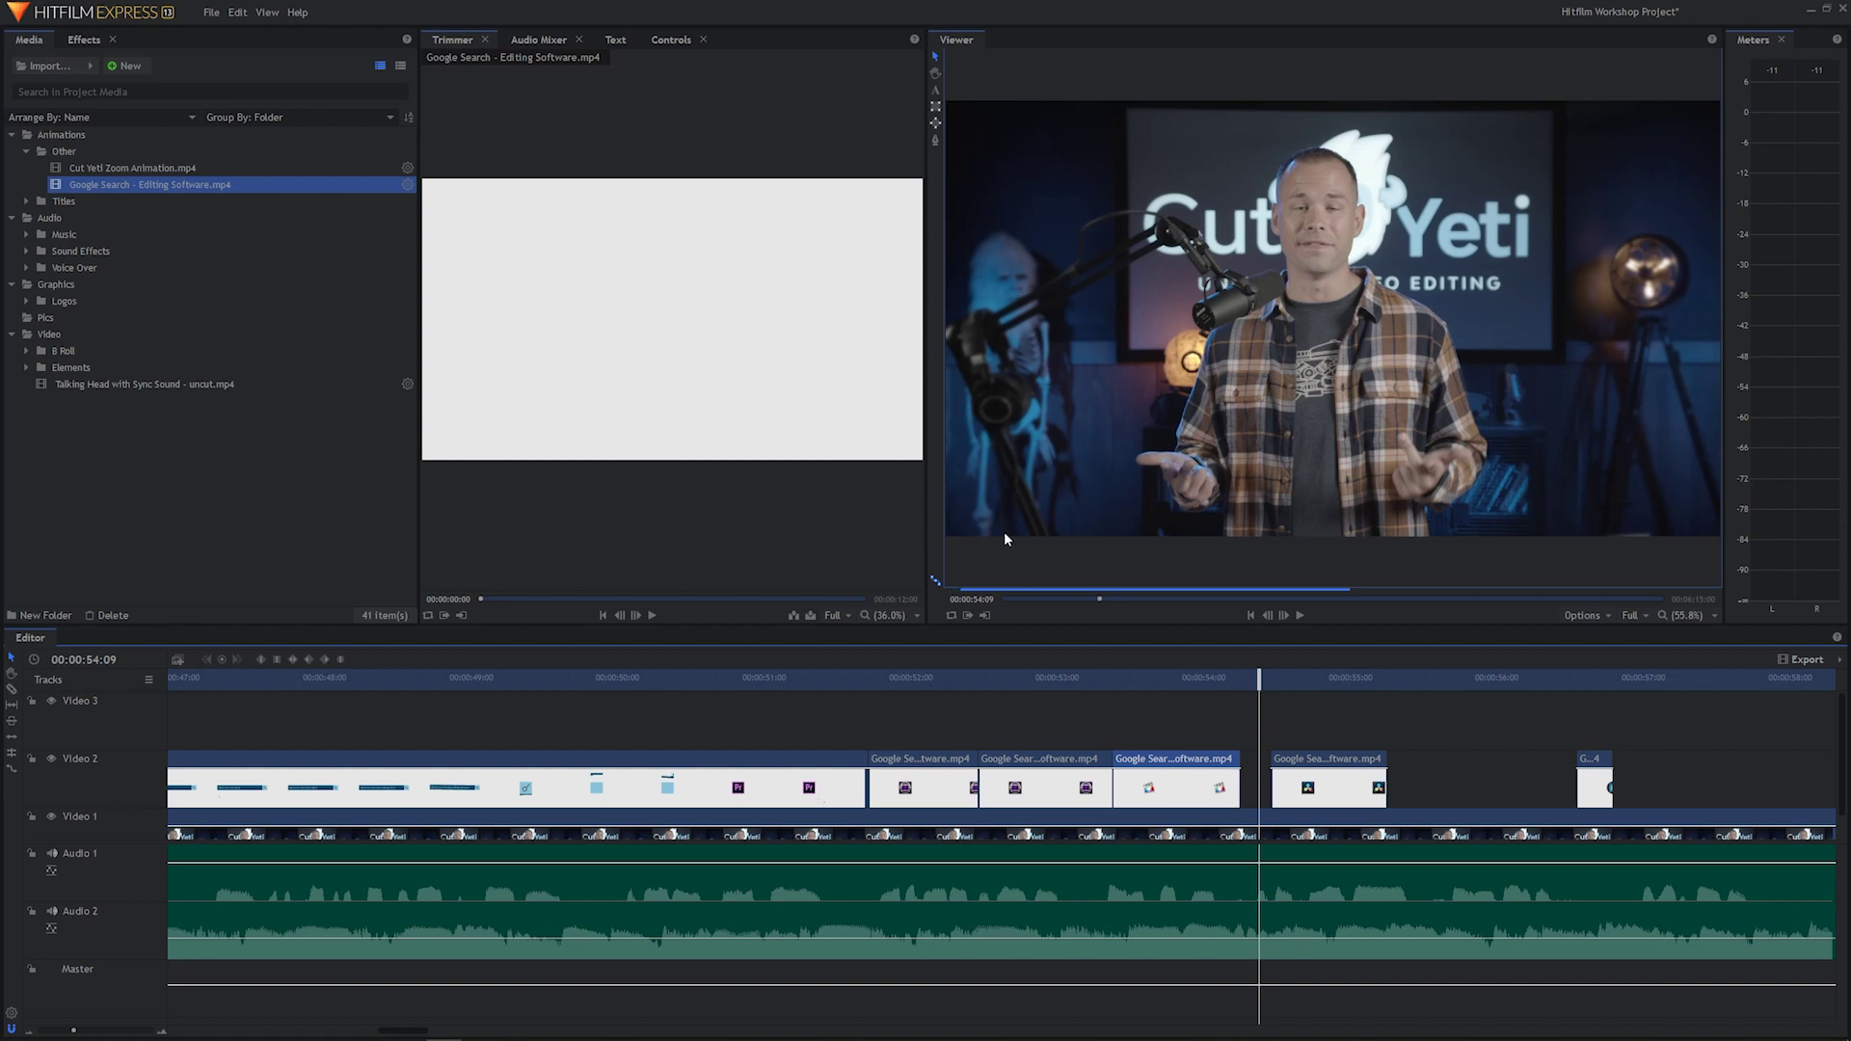
Lower the clip's speed further to 70% and return the playhead to 00:00:53:20.
right_click(1204, 772)
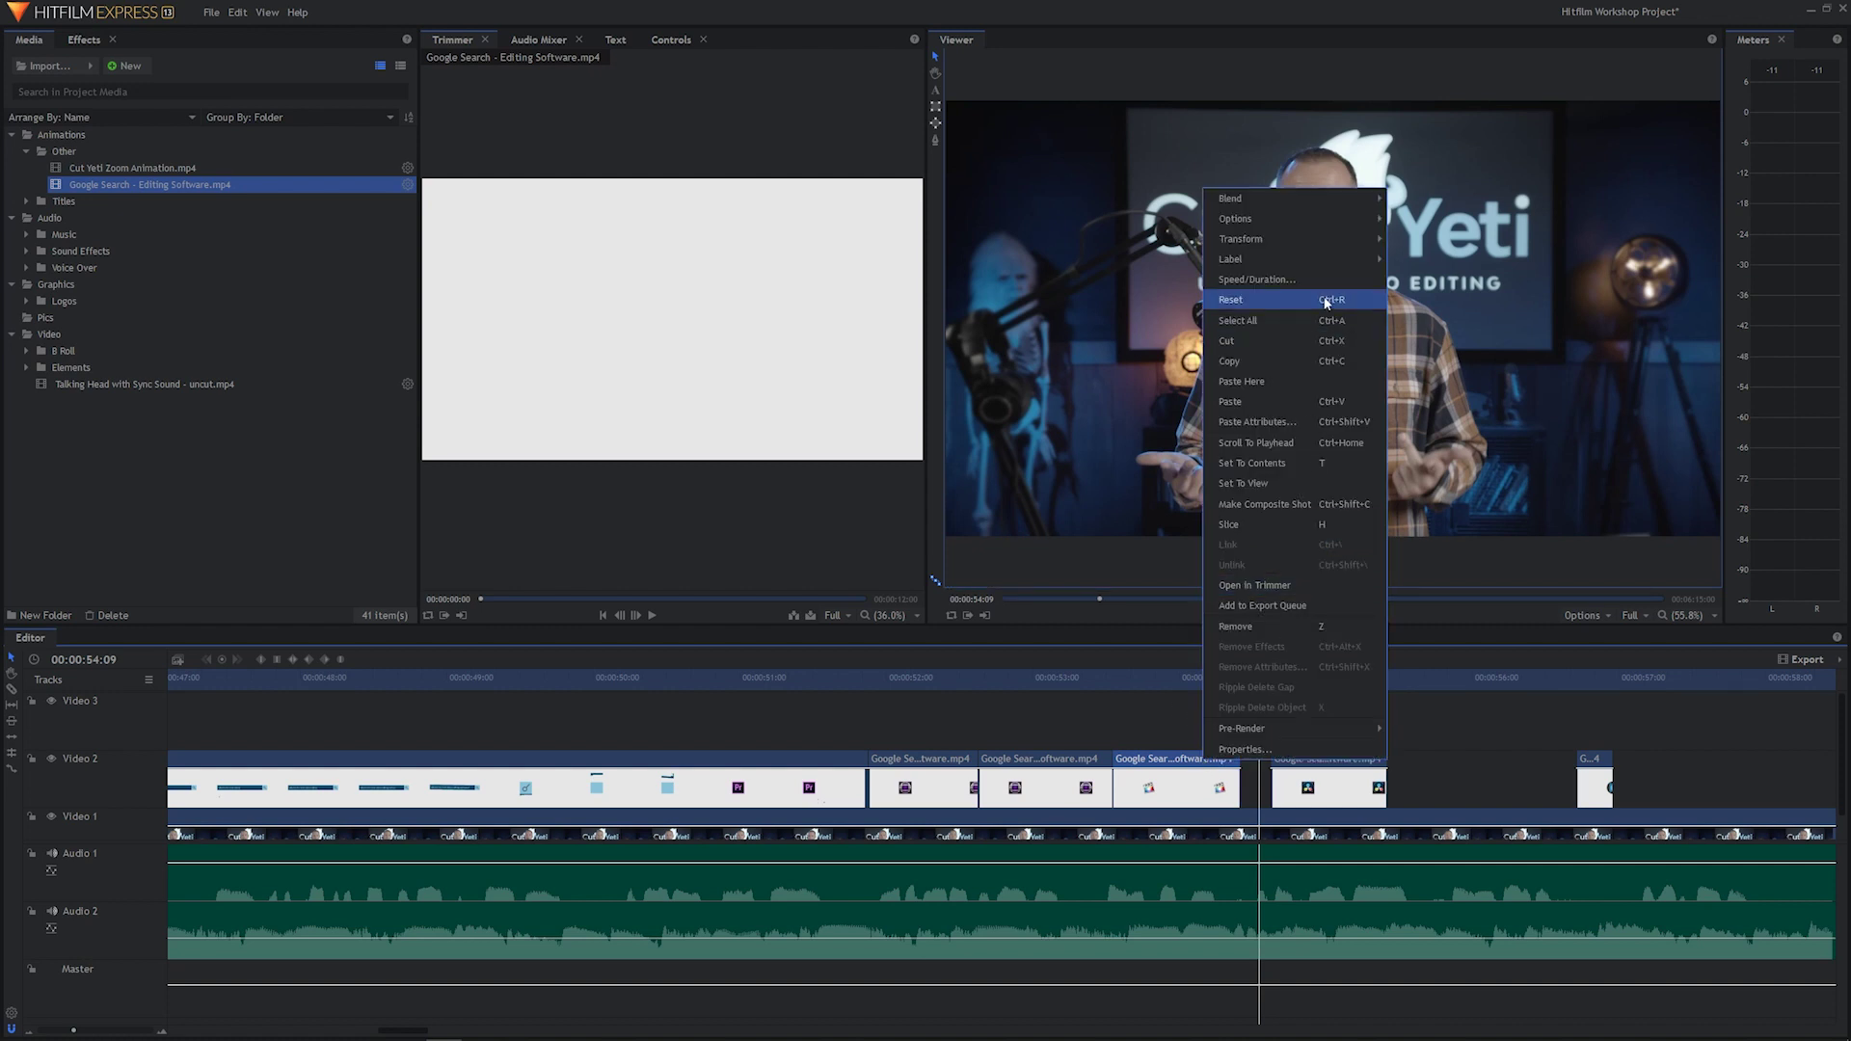
click(1256, 279)
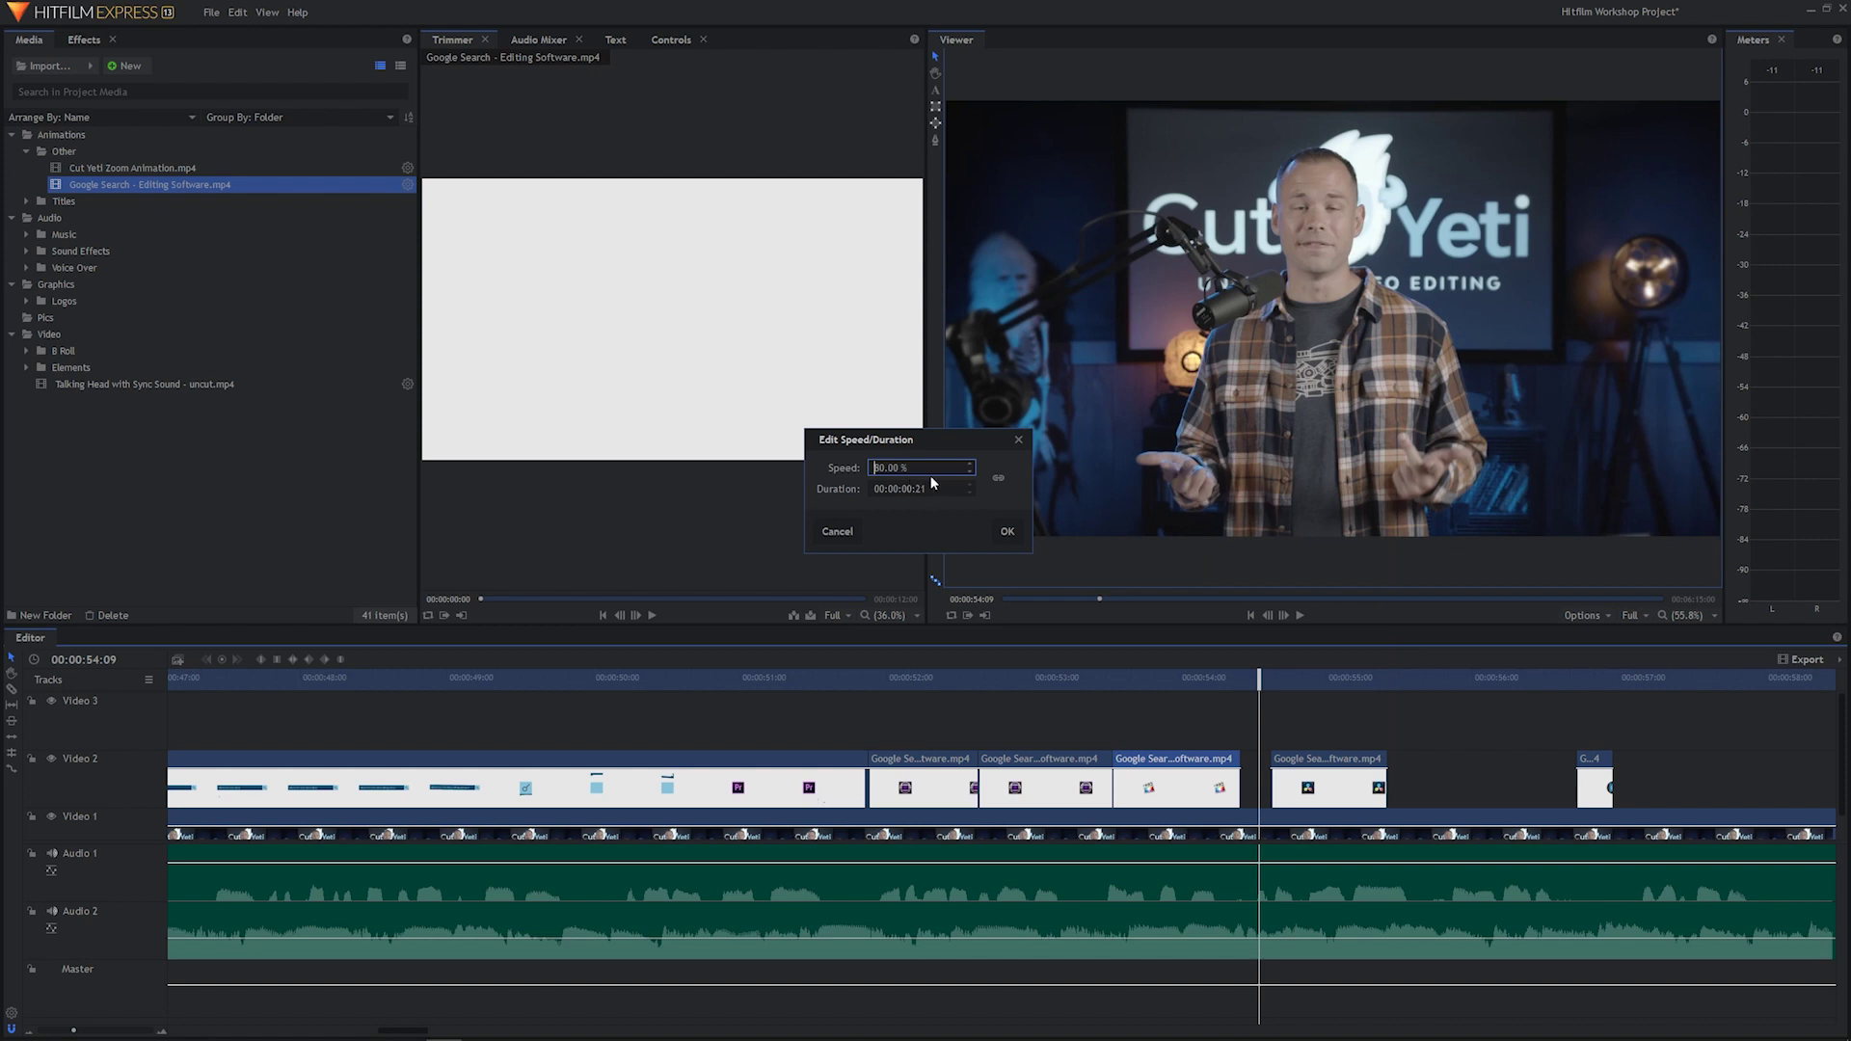
drag(911, 467, 787, 469)
text(70)
click(1003, 531)
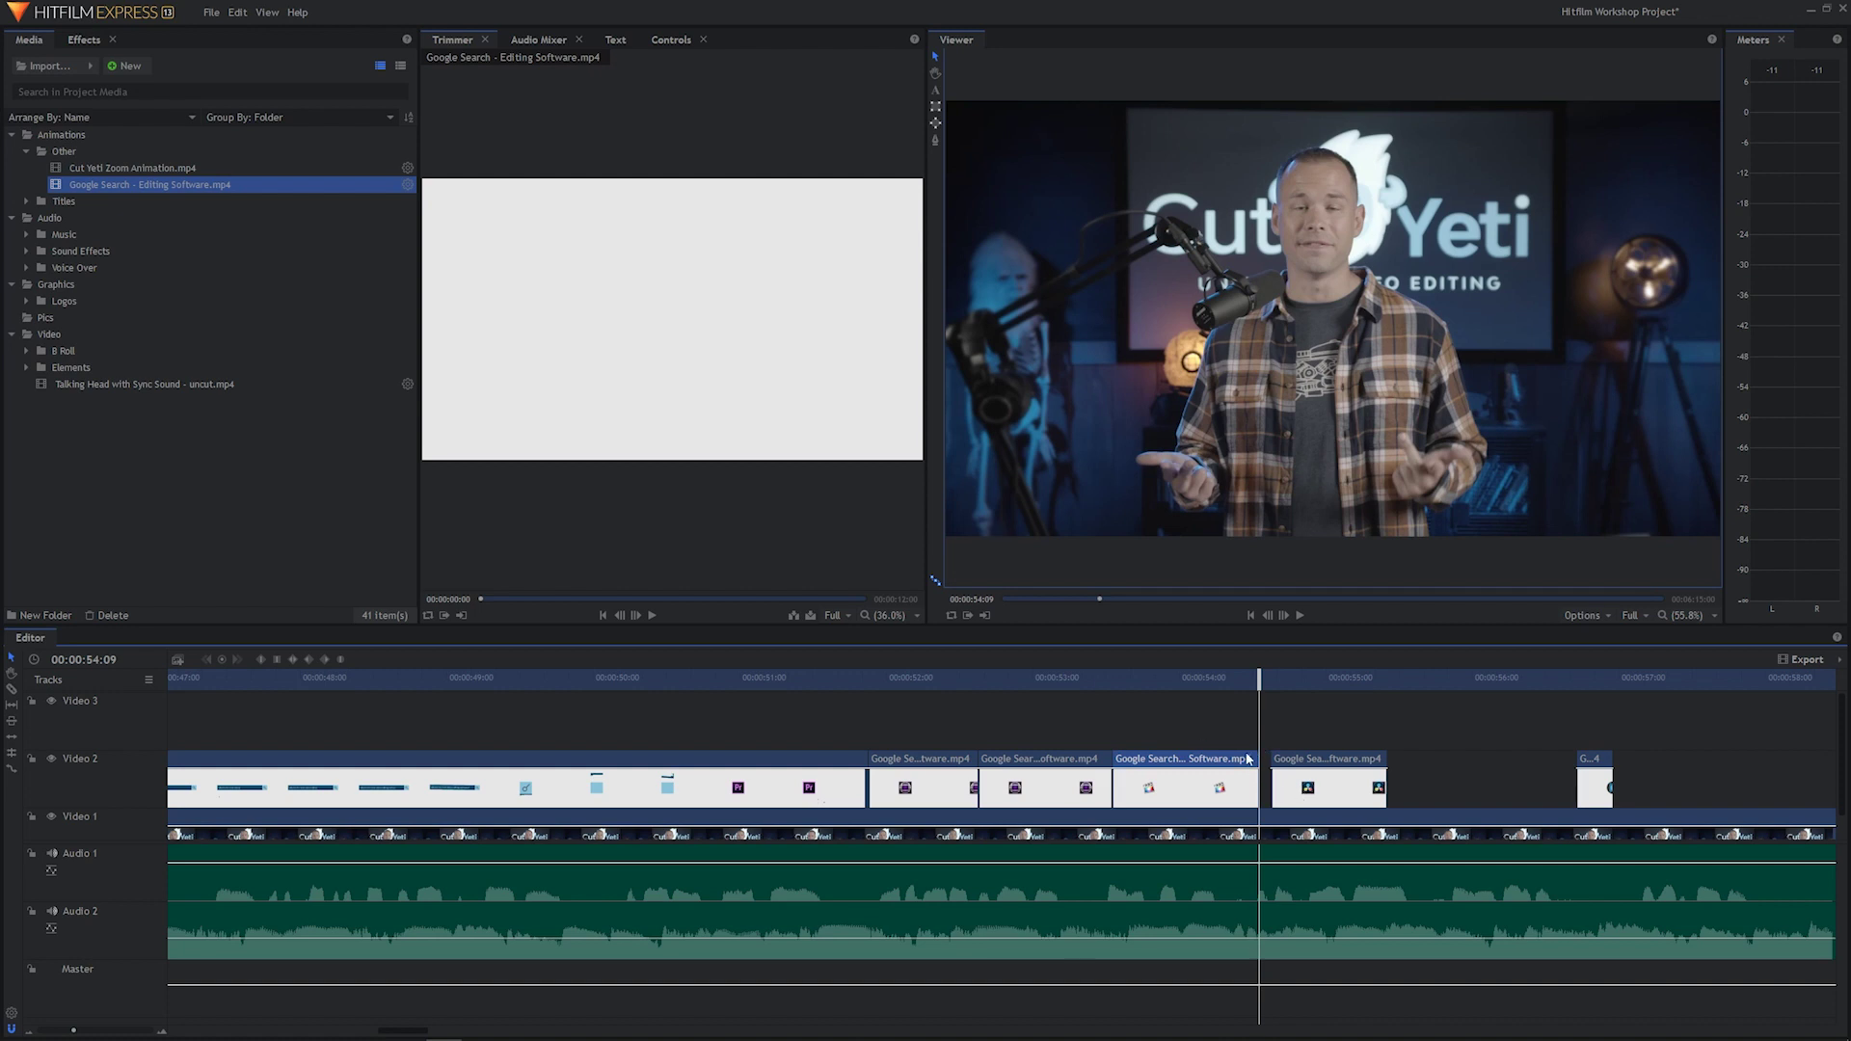
mouse_move(1259, 679)
mouse_down()
mouse_move(1150, 687)
mouse_move(1254, 687)
mouse_up()
Butt the fourth Google Search clip against the third and play back from 00:00:52:00.
drag(1313, 767, 1300, 766)
drag(1251, 689, 902, 679)
key(space)
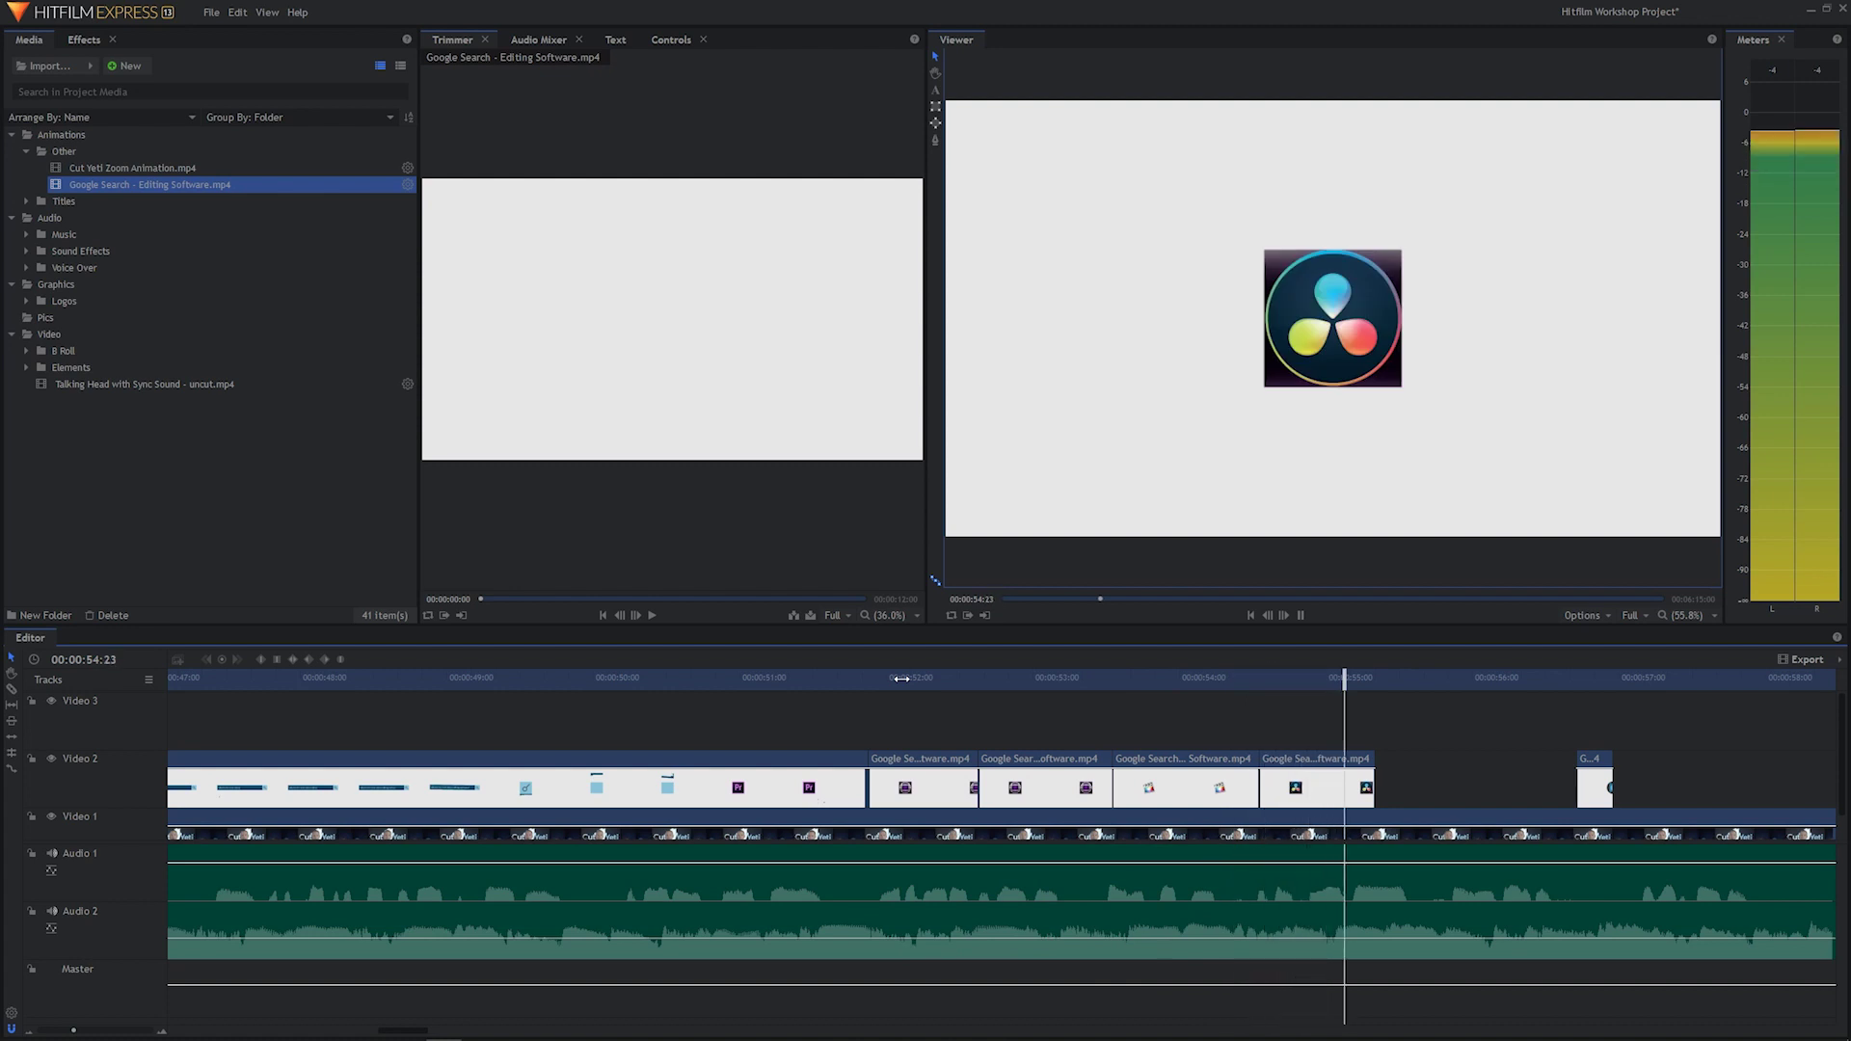
key(space)
Move the short final Google Search clip left to start at 00:00:55:15.
drag(1398, 686, 1443, 656)
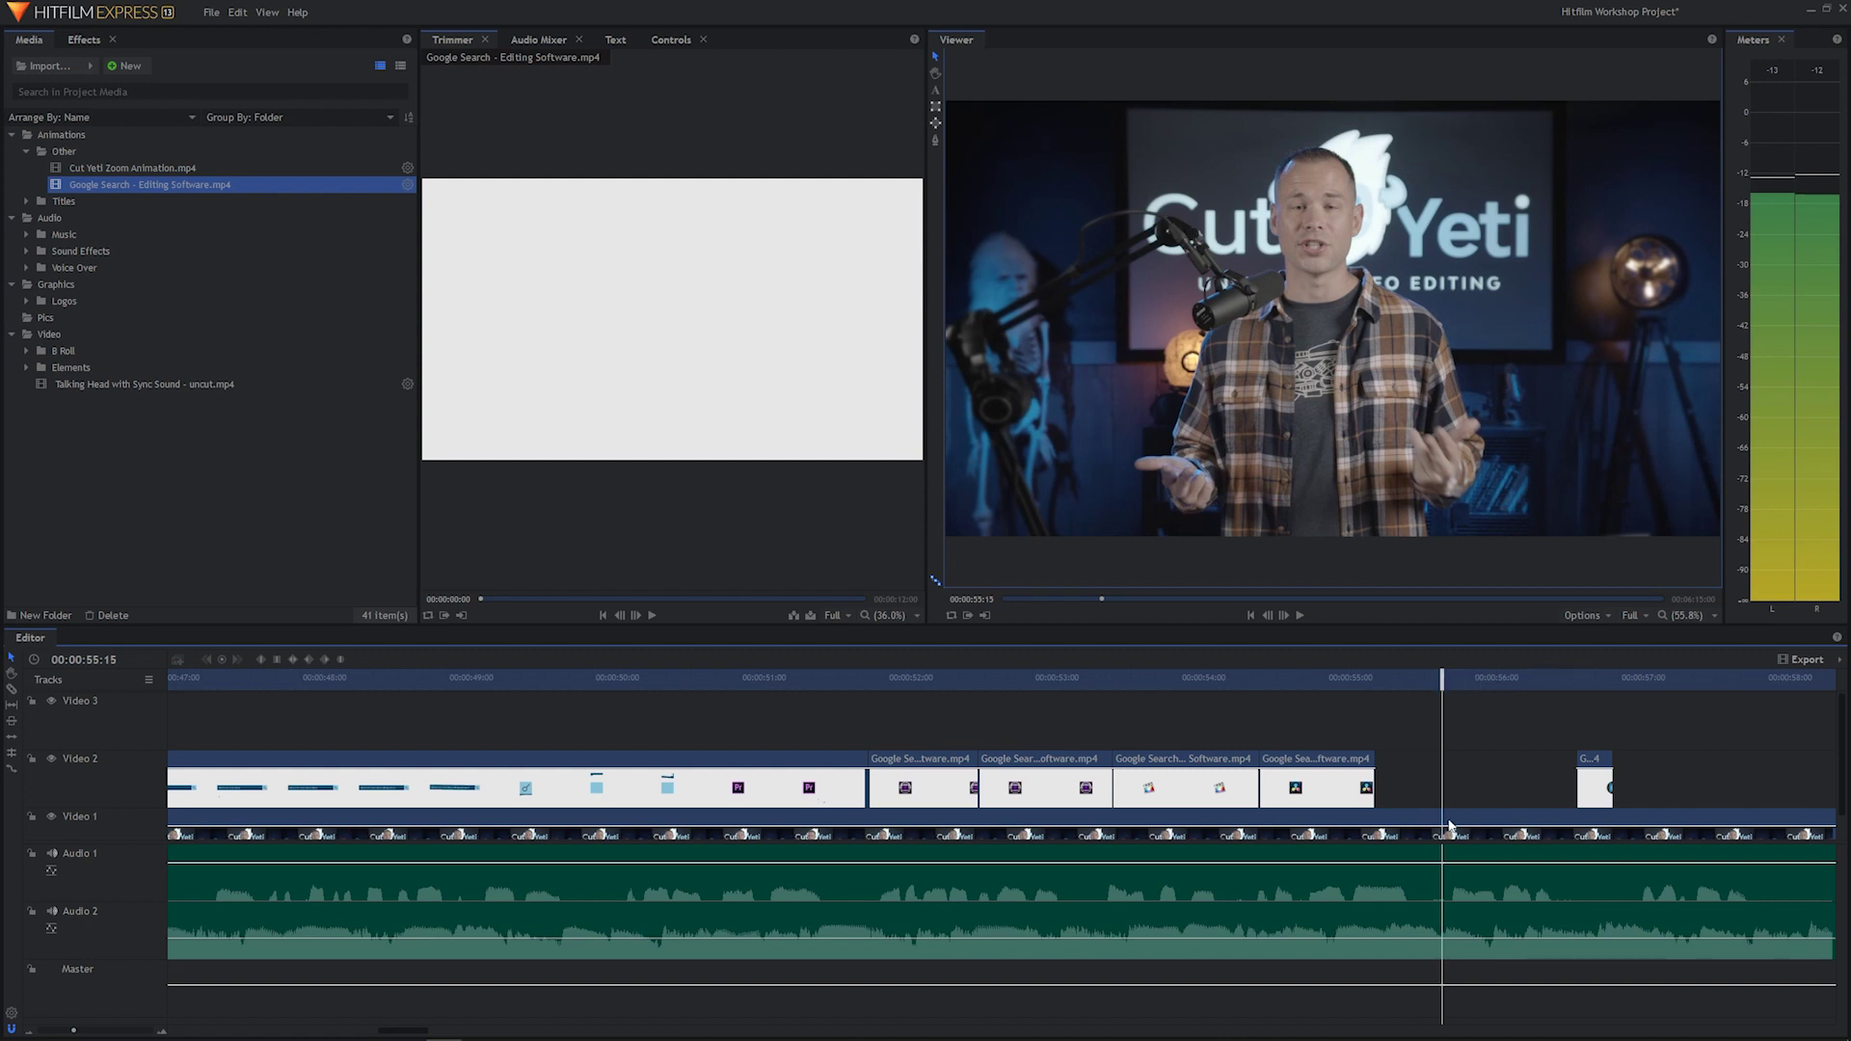
click(1598, 786)
drag(1598, 789, 1464, 791)
click(1341, 791)
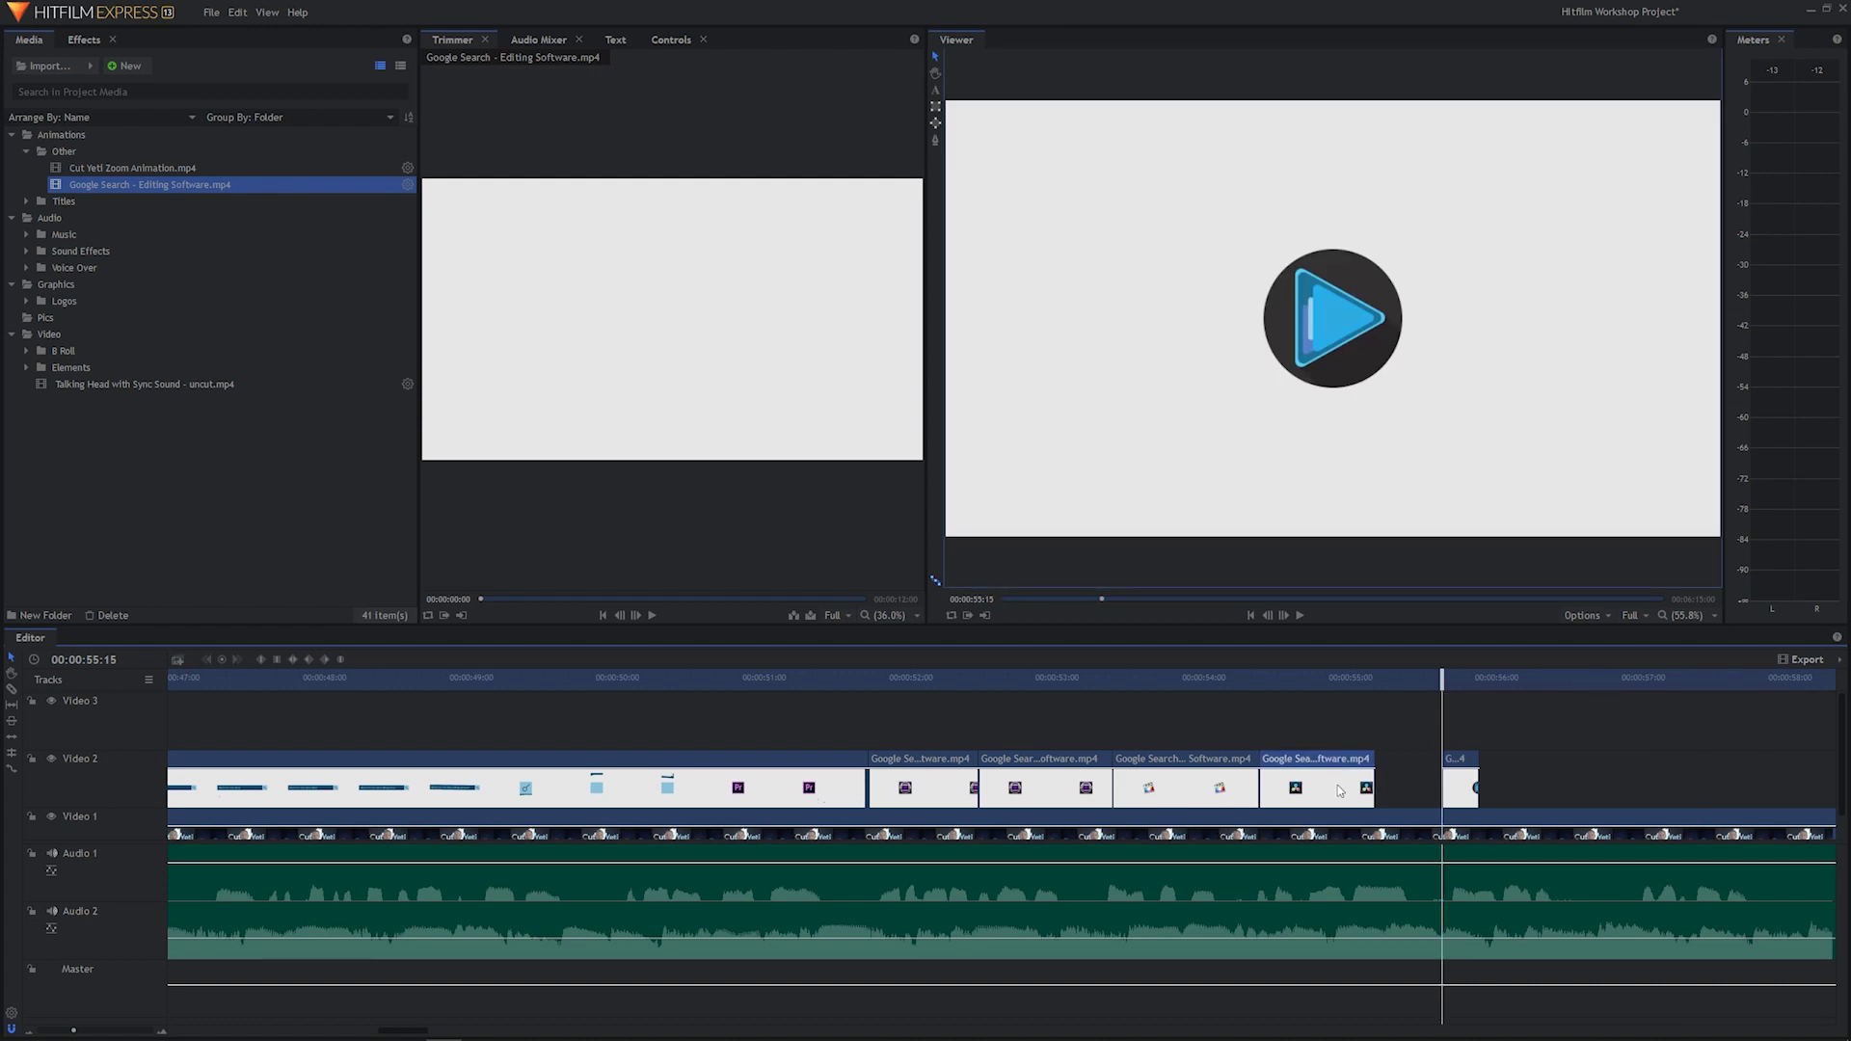
right_click(1340, 791)
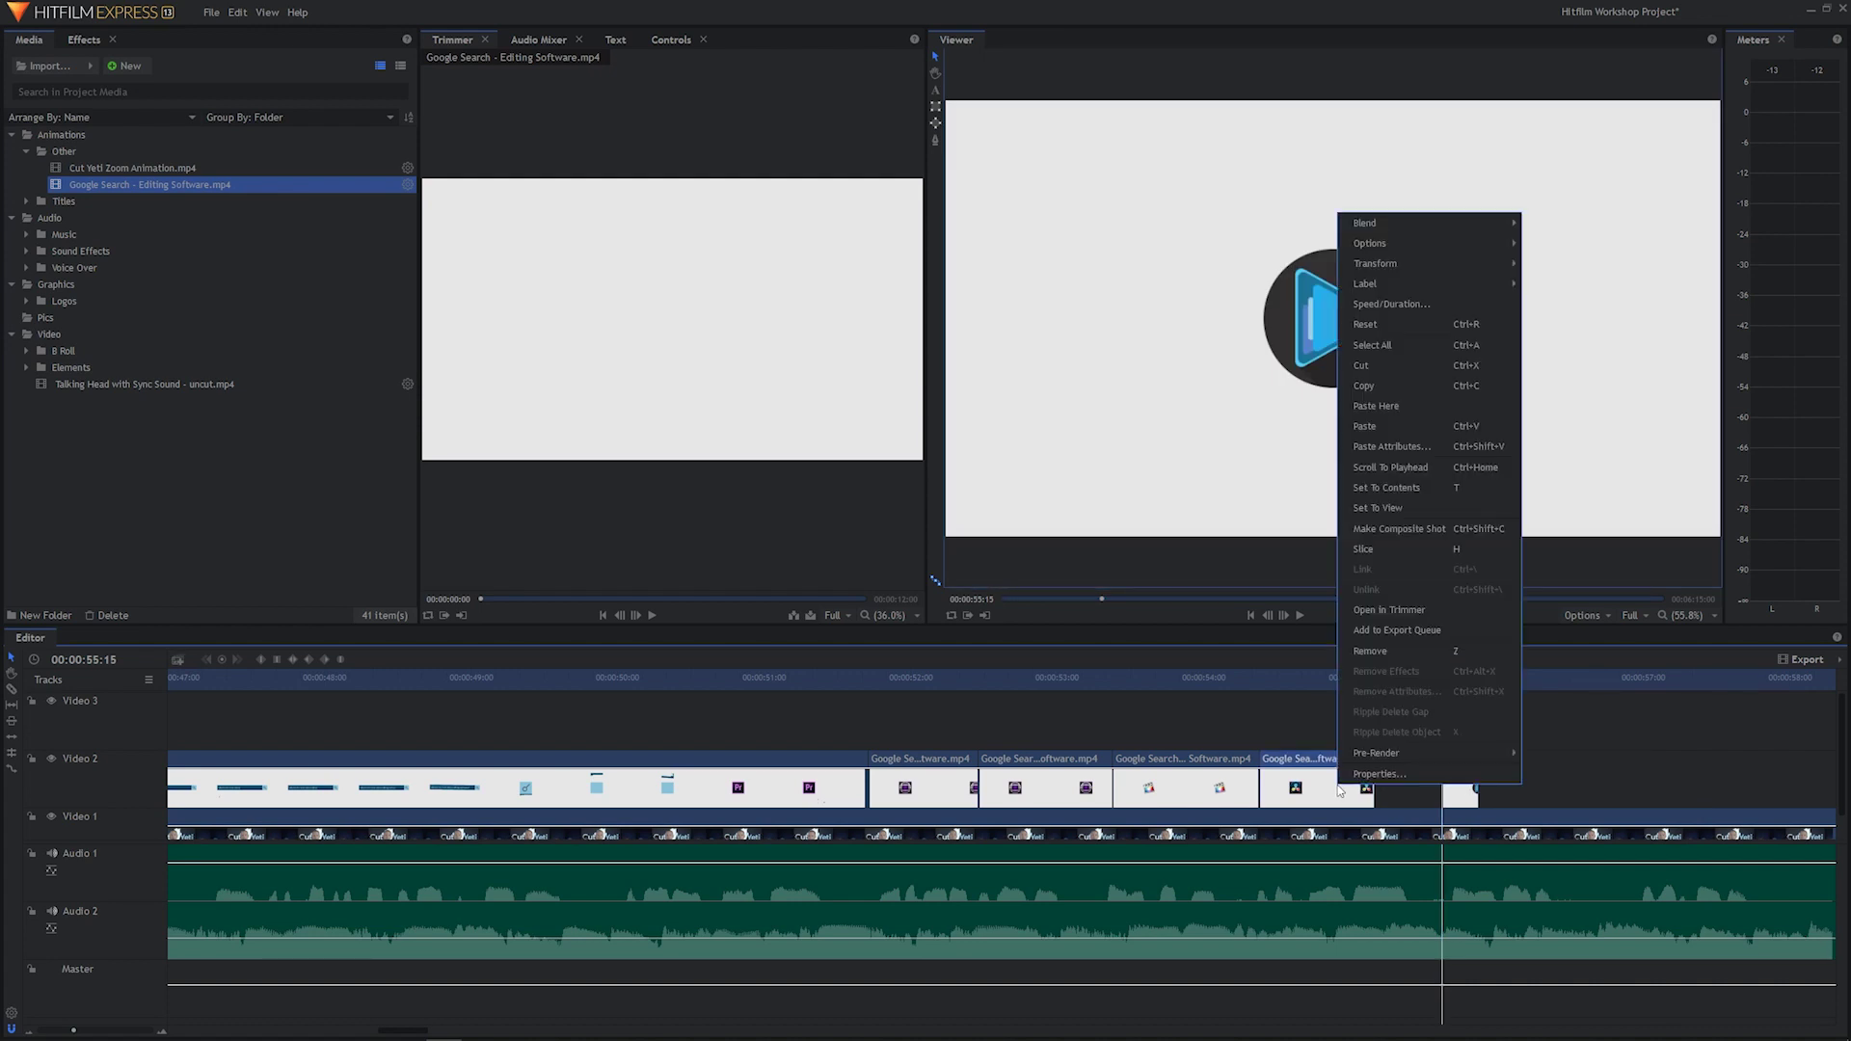
Slow the fourth Google Search clip to 70%, then 65% speed so it reaches the final clip.
click(1416, 303)
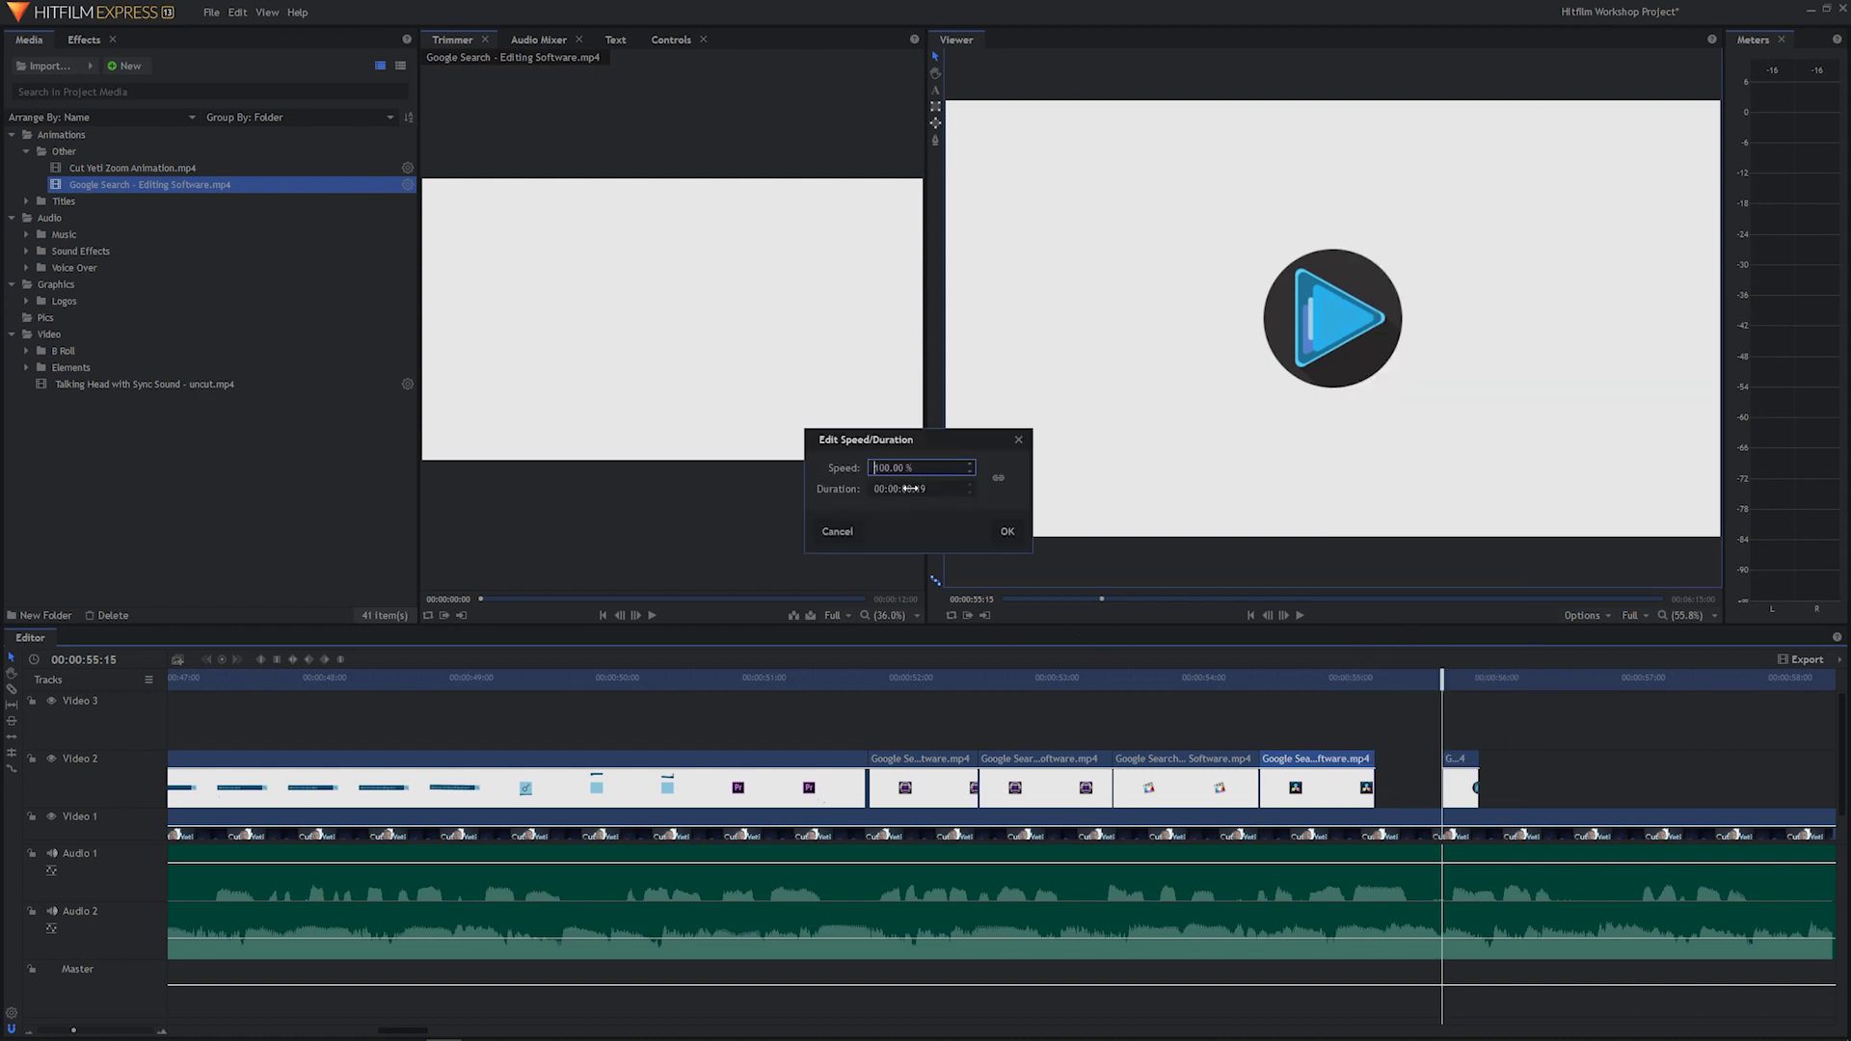
text(70)
click(1007, 531)
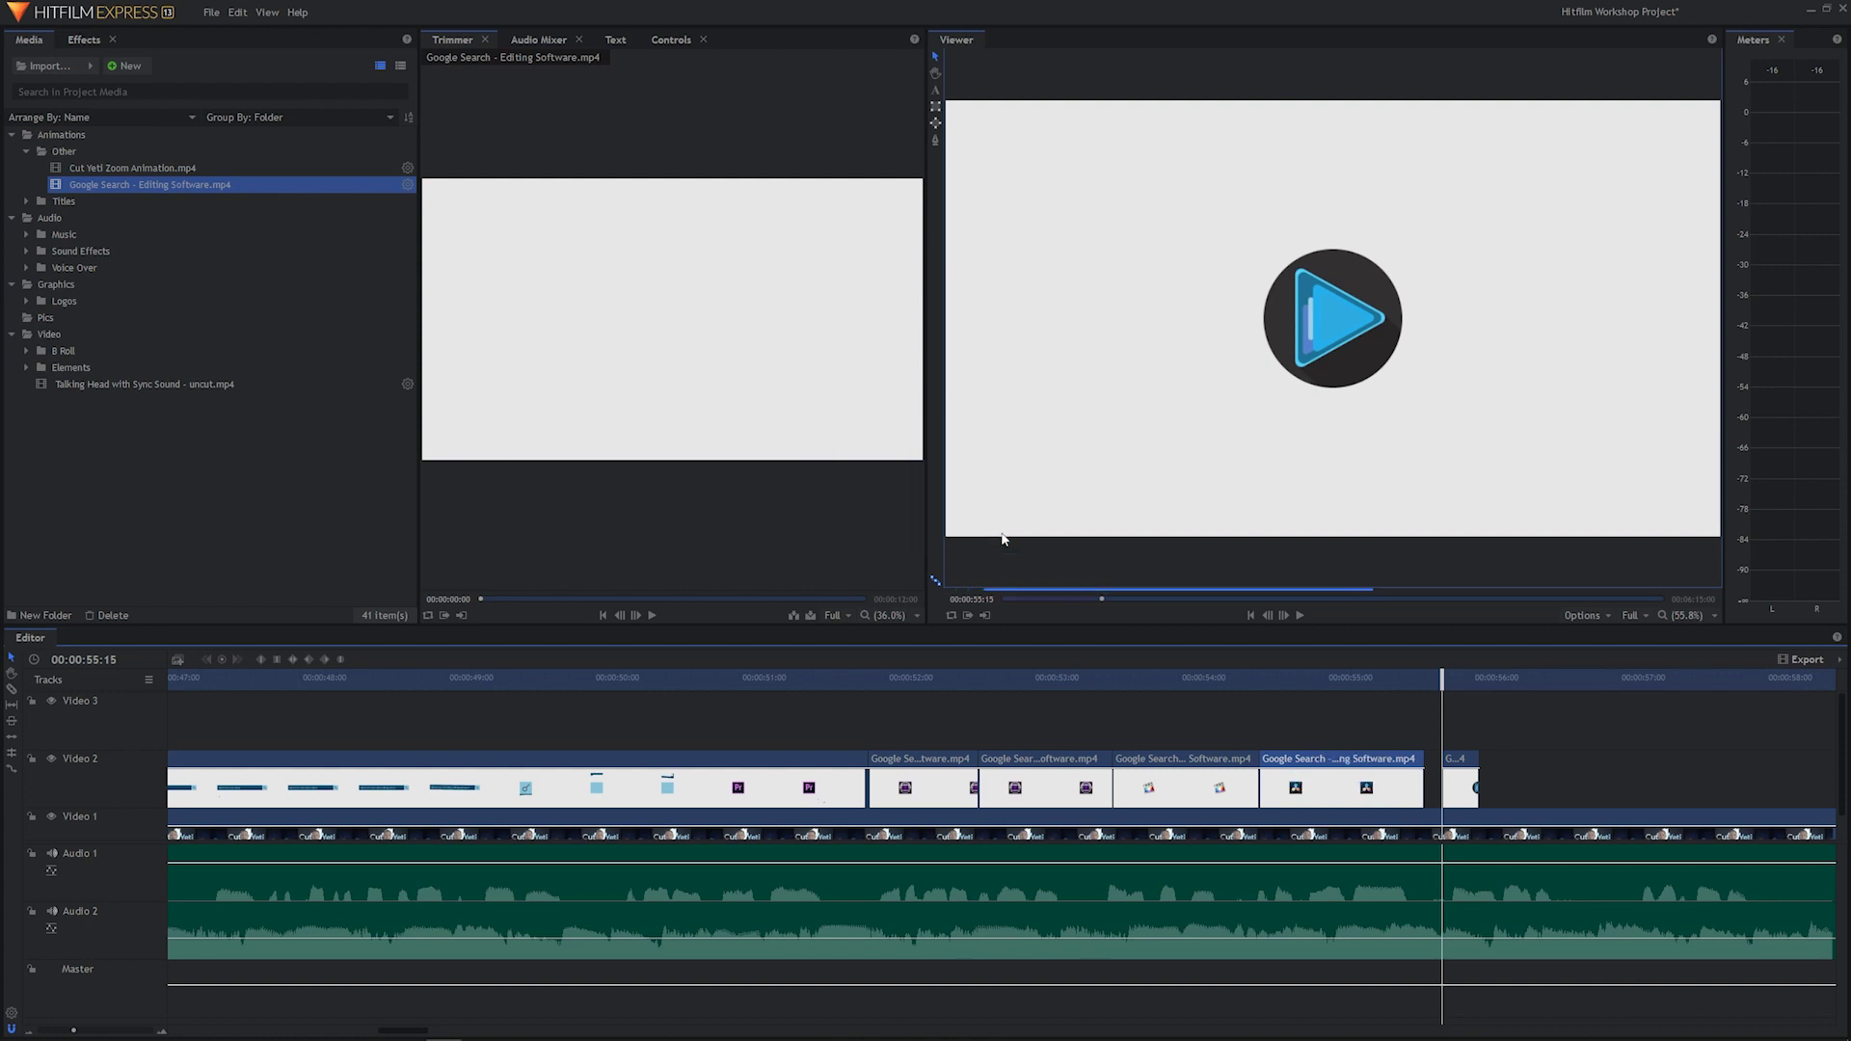
right_click(1395, 796)
click(1466, 318)
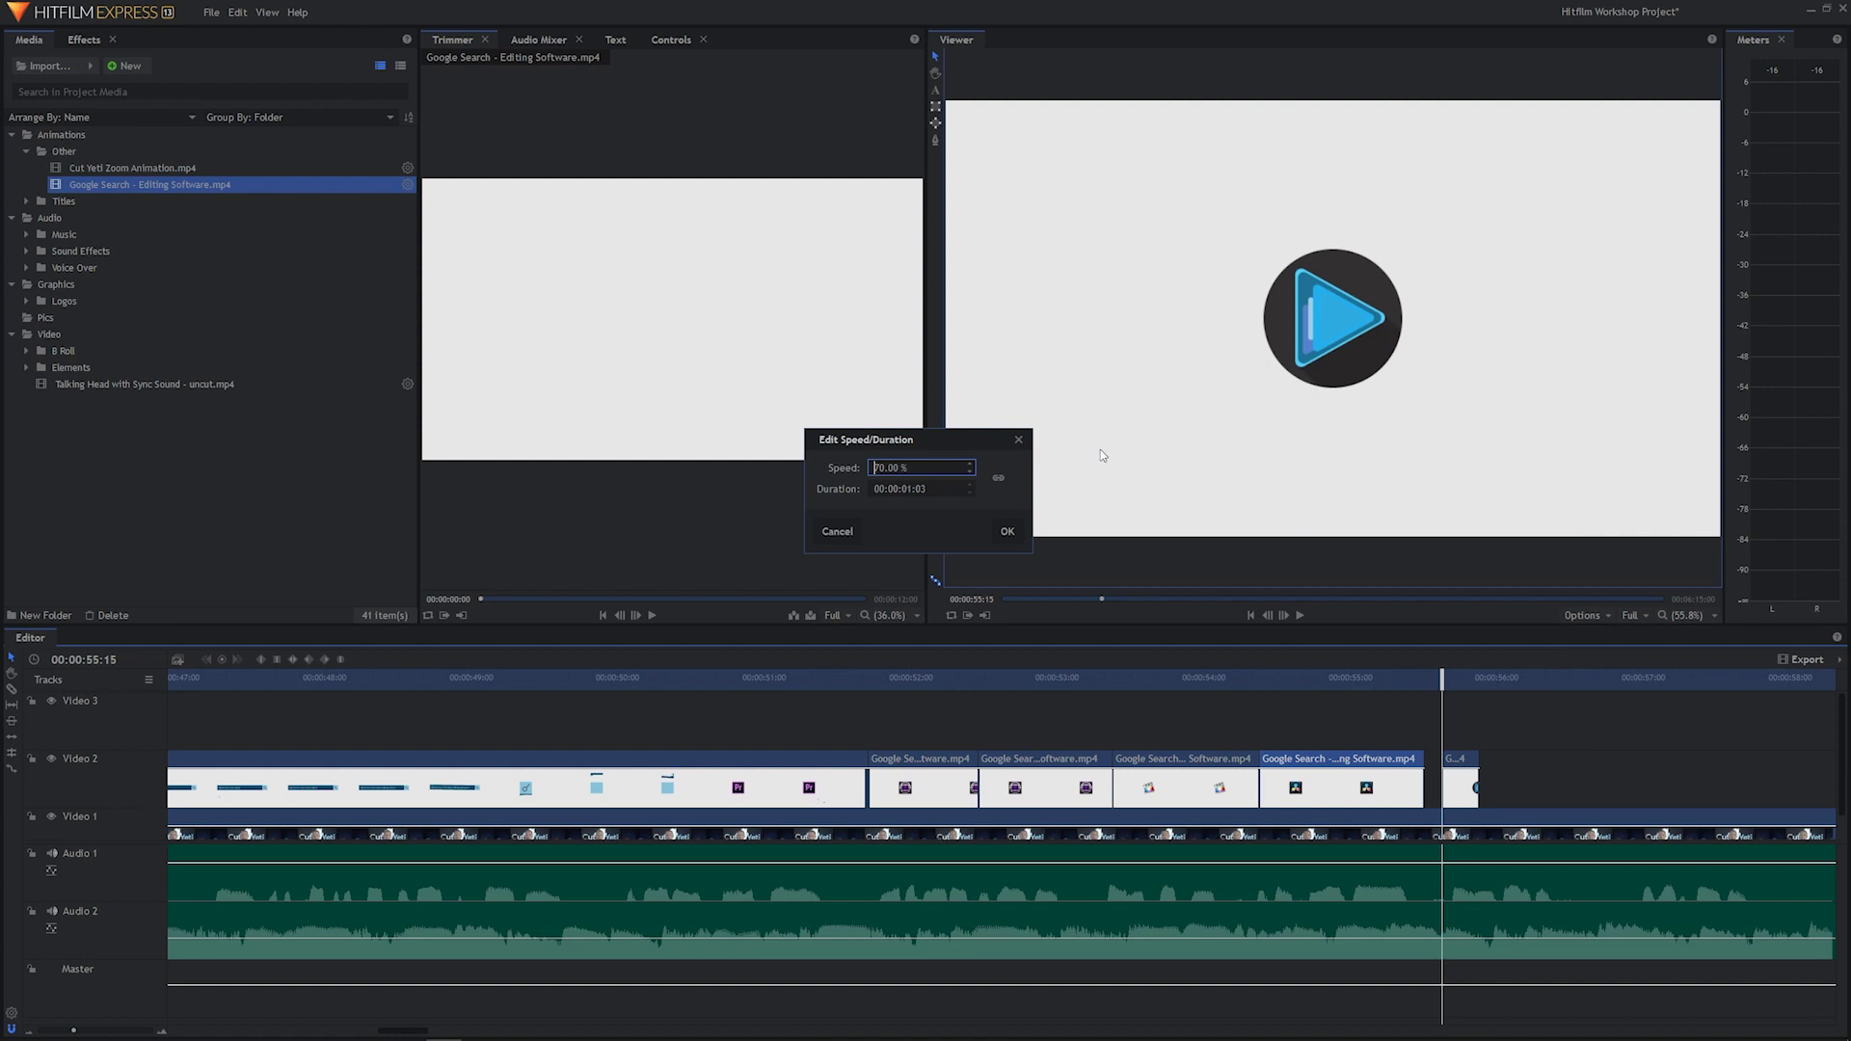
drag(906, 468, 835, 466)
text(65)
key(Return)
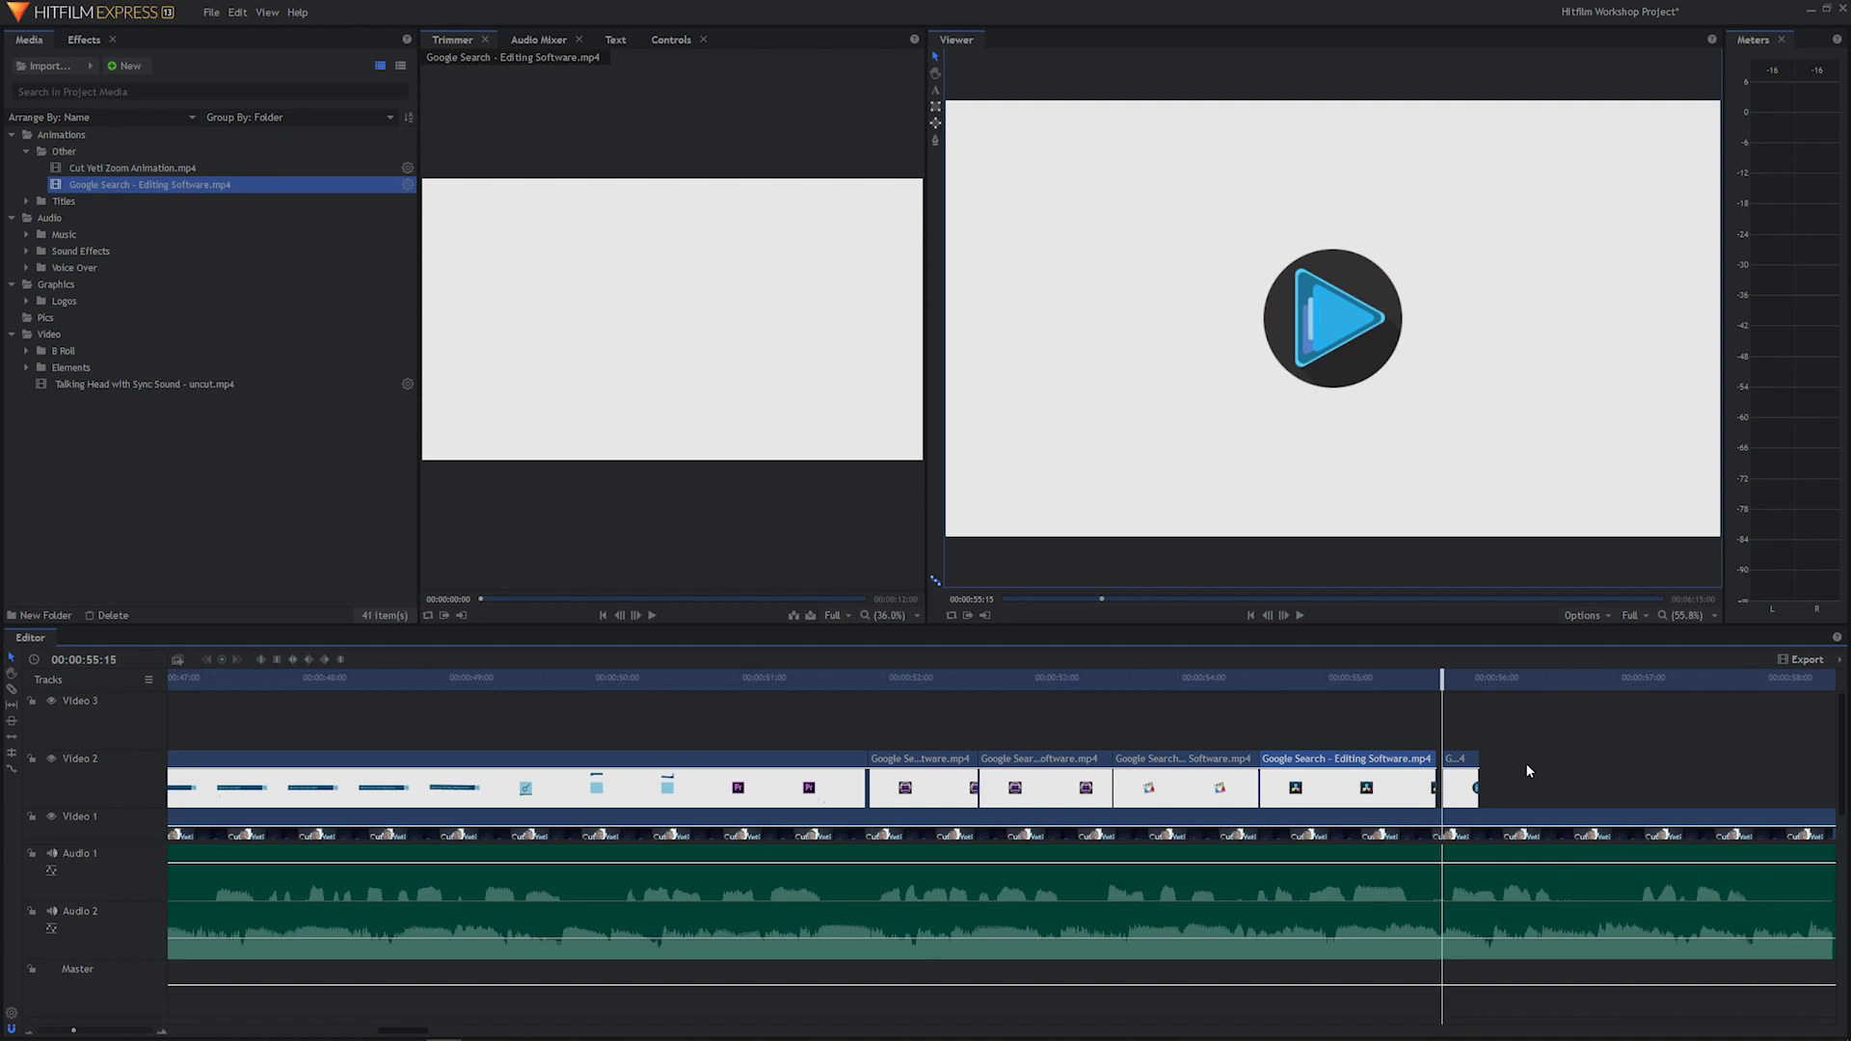
scroll(1525, 762, up, 3)
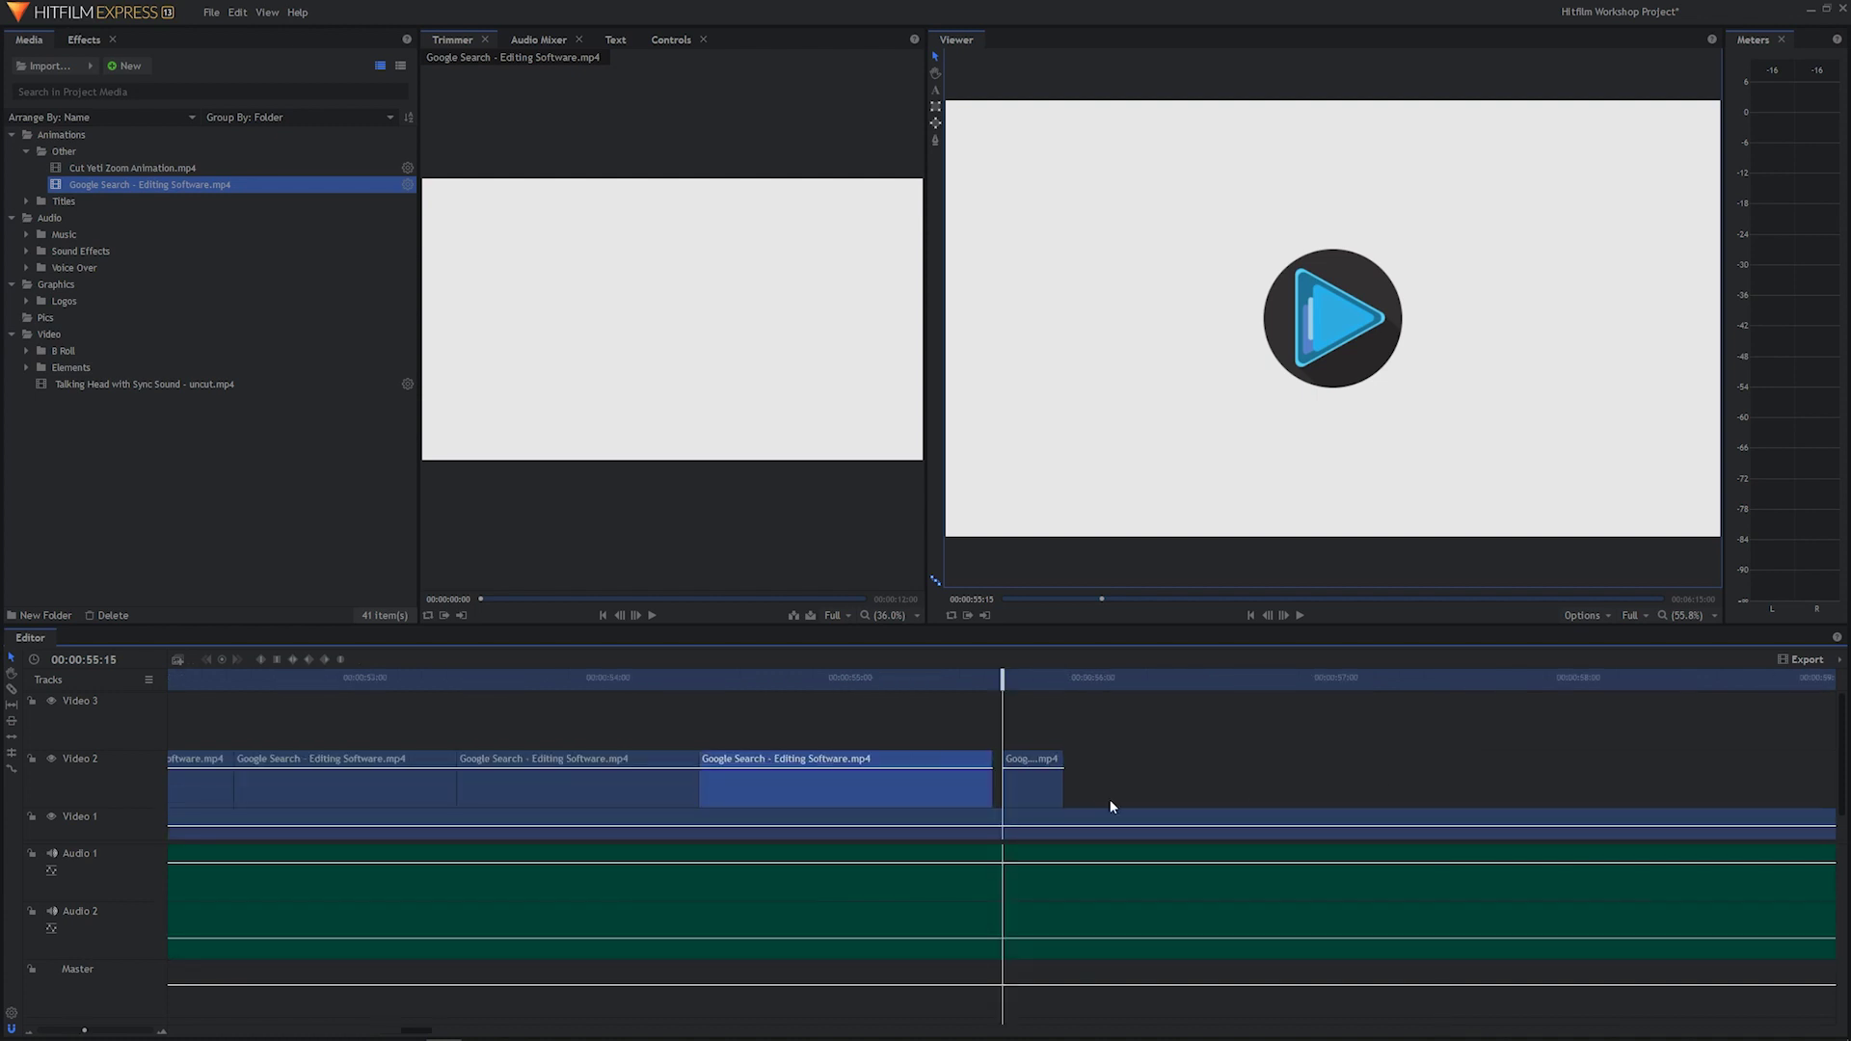
Set the Google Search clip's speed to 60% in Speed/Duration.
right_click(944, 806)
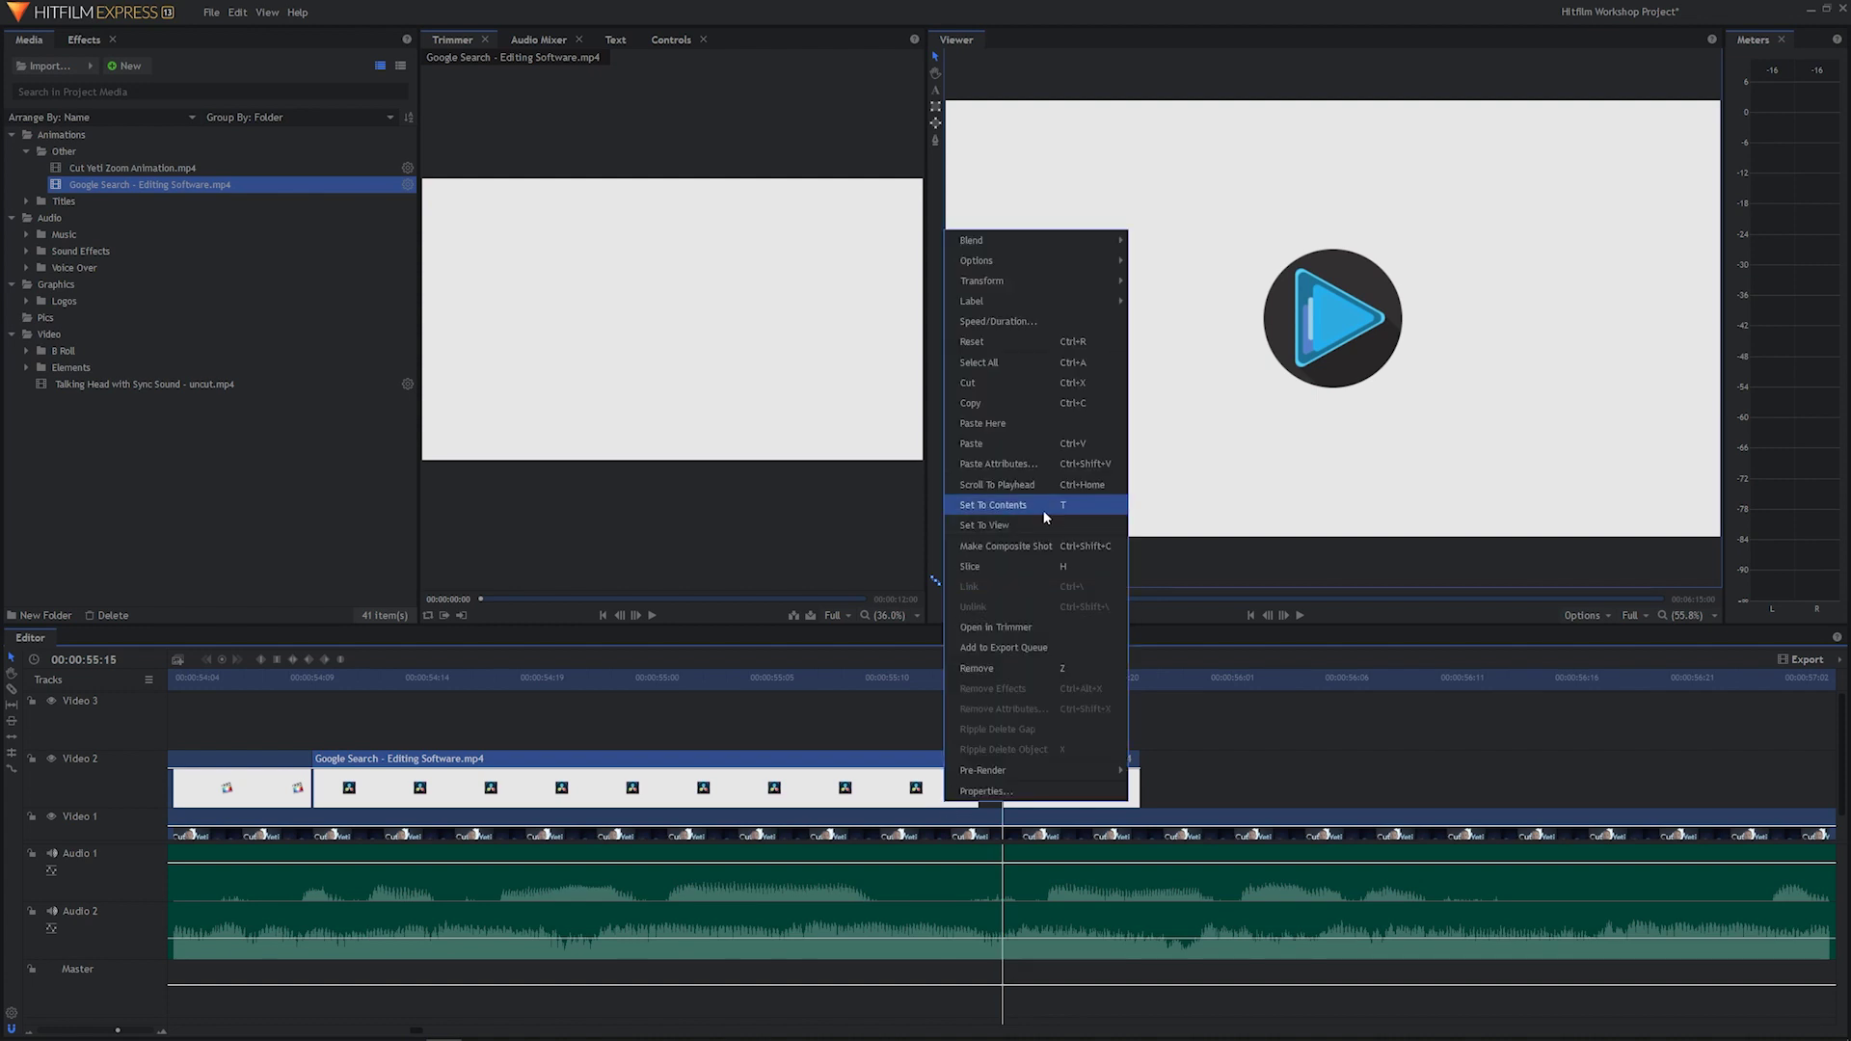
click(1054, 328)
key(ctrl+a)
text(60)
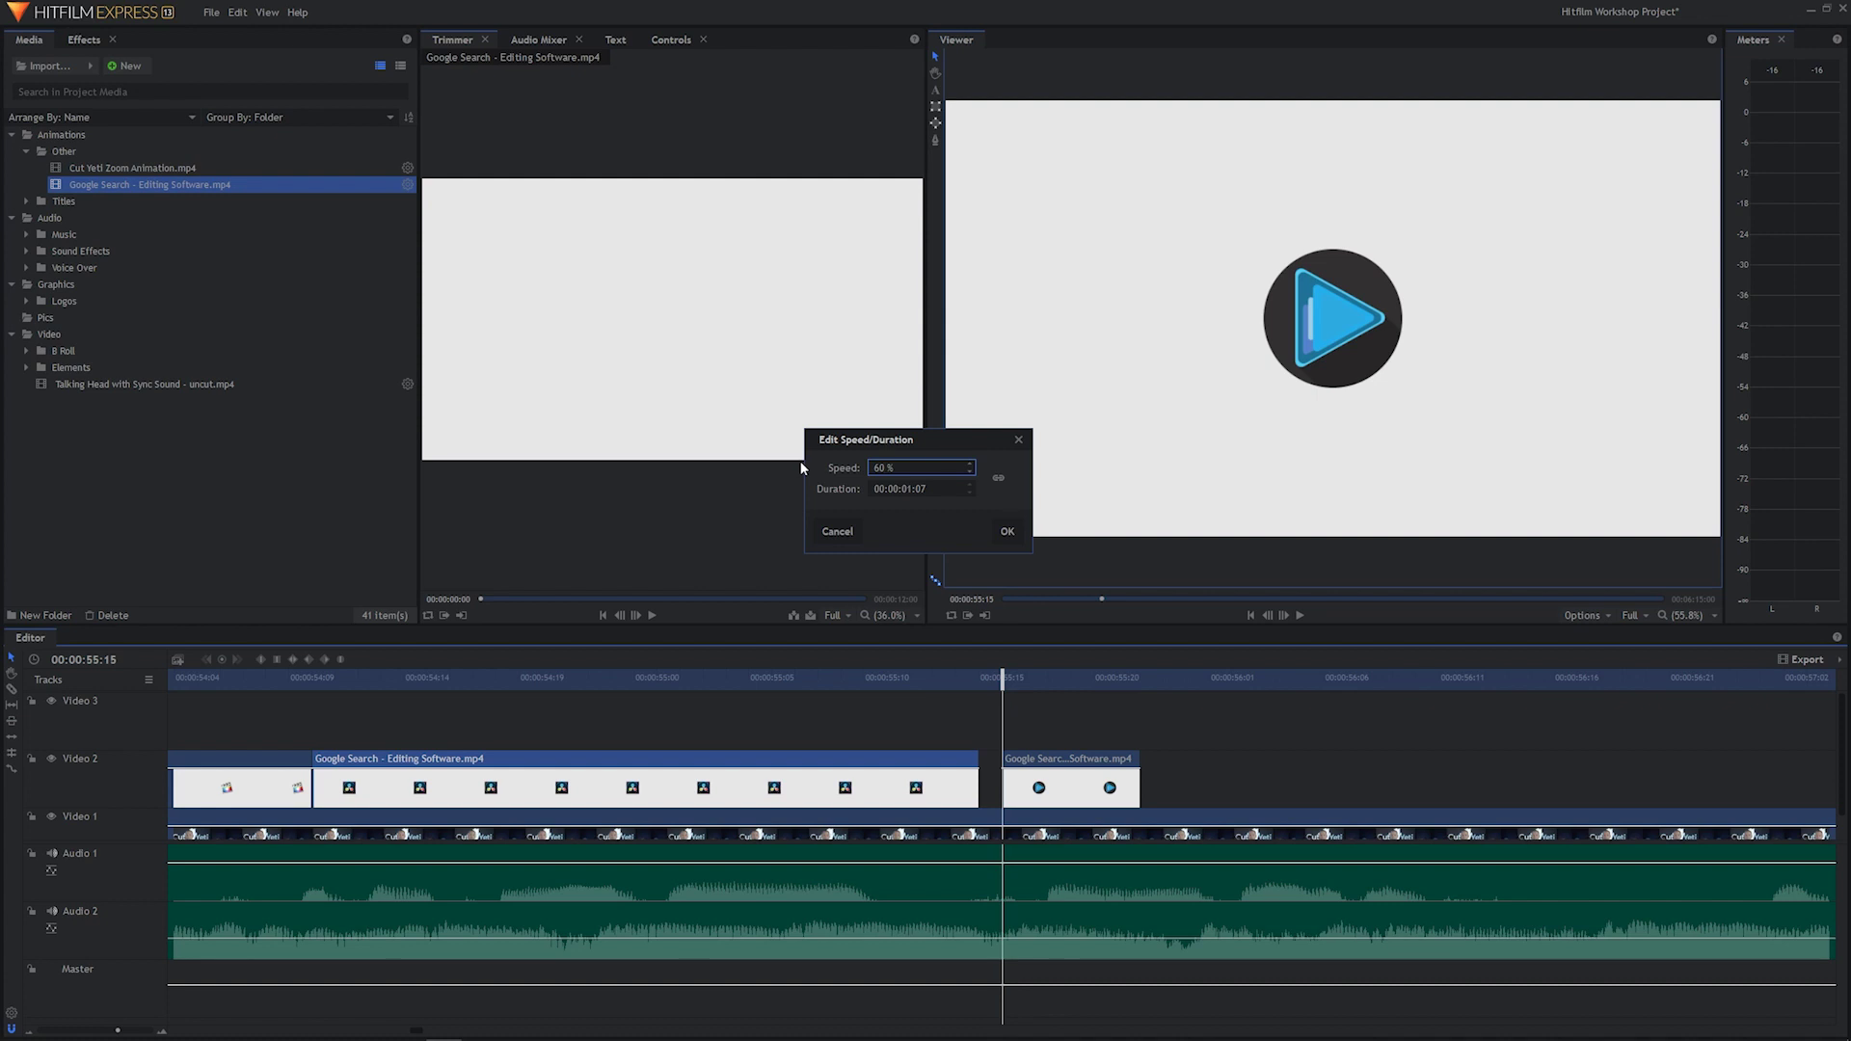
key(Return)
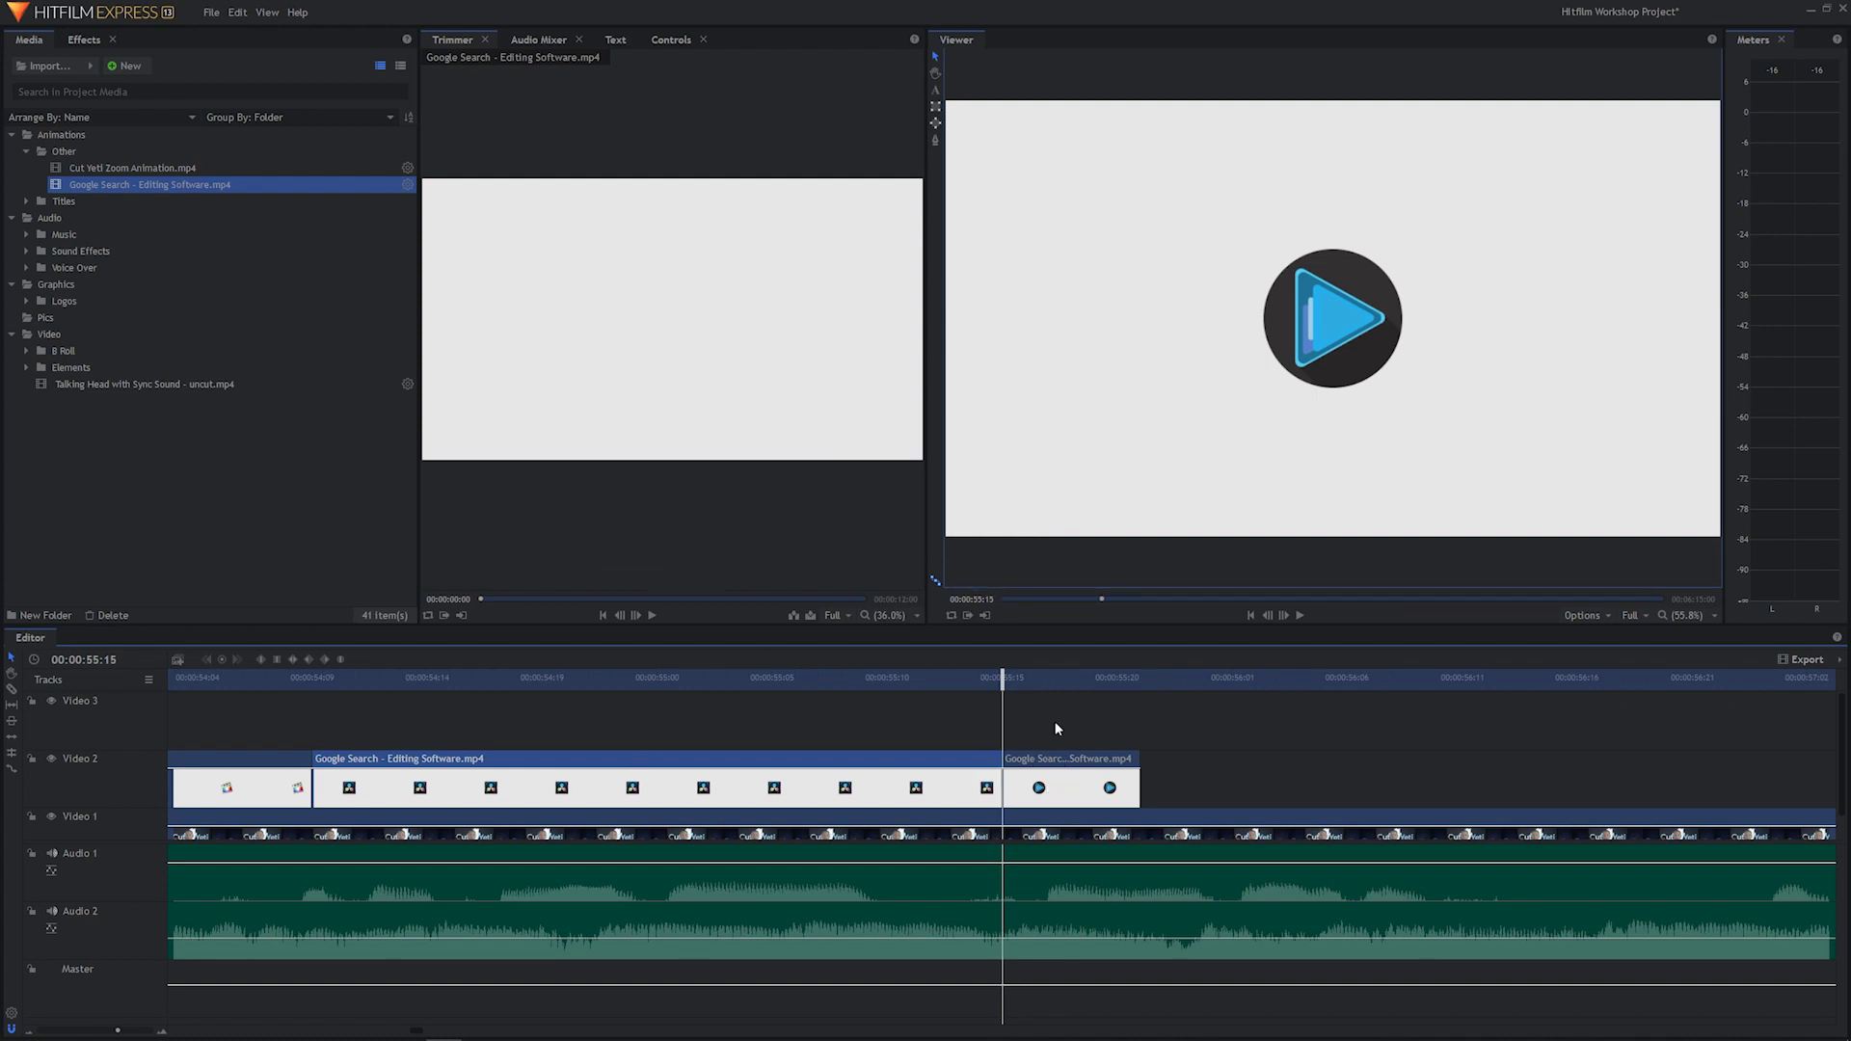
Preview the slowed section, park the playhead at 00:00:56:23 and select the second Google Search clip.
drag(1049, 682, 241, 680)
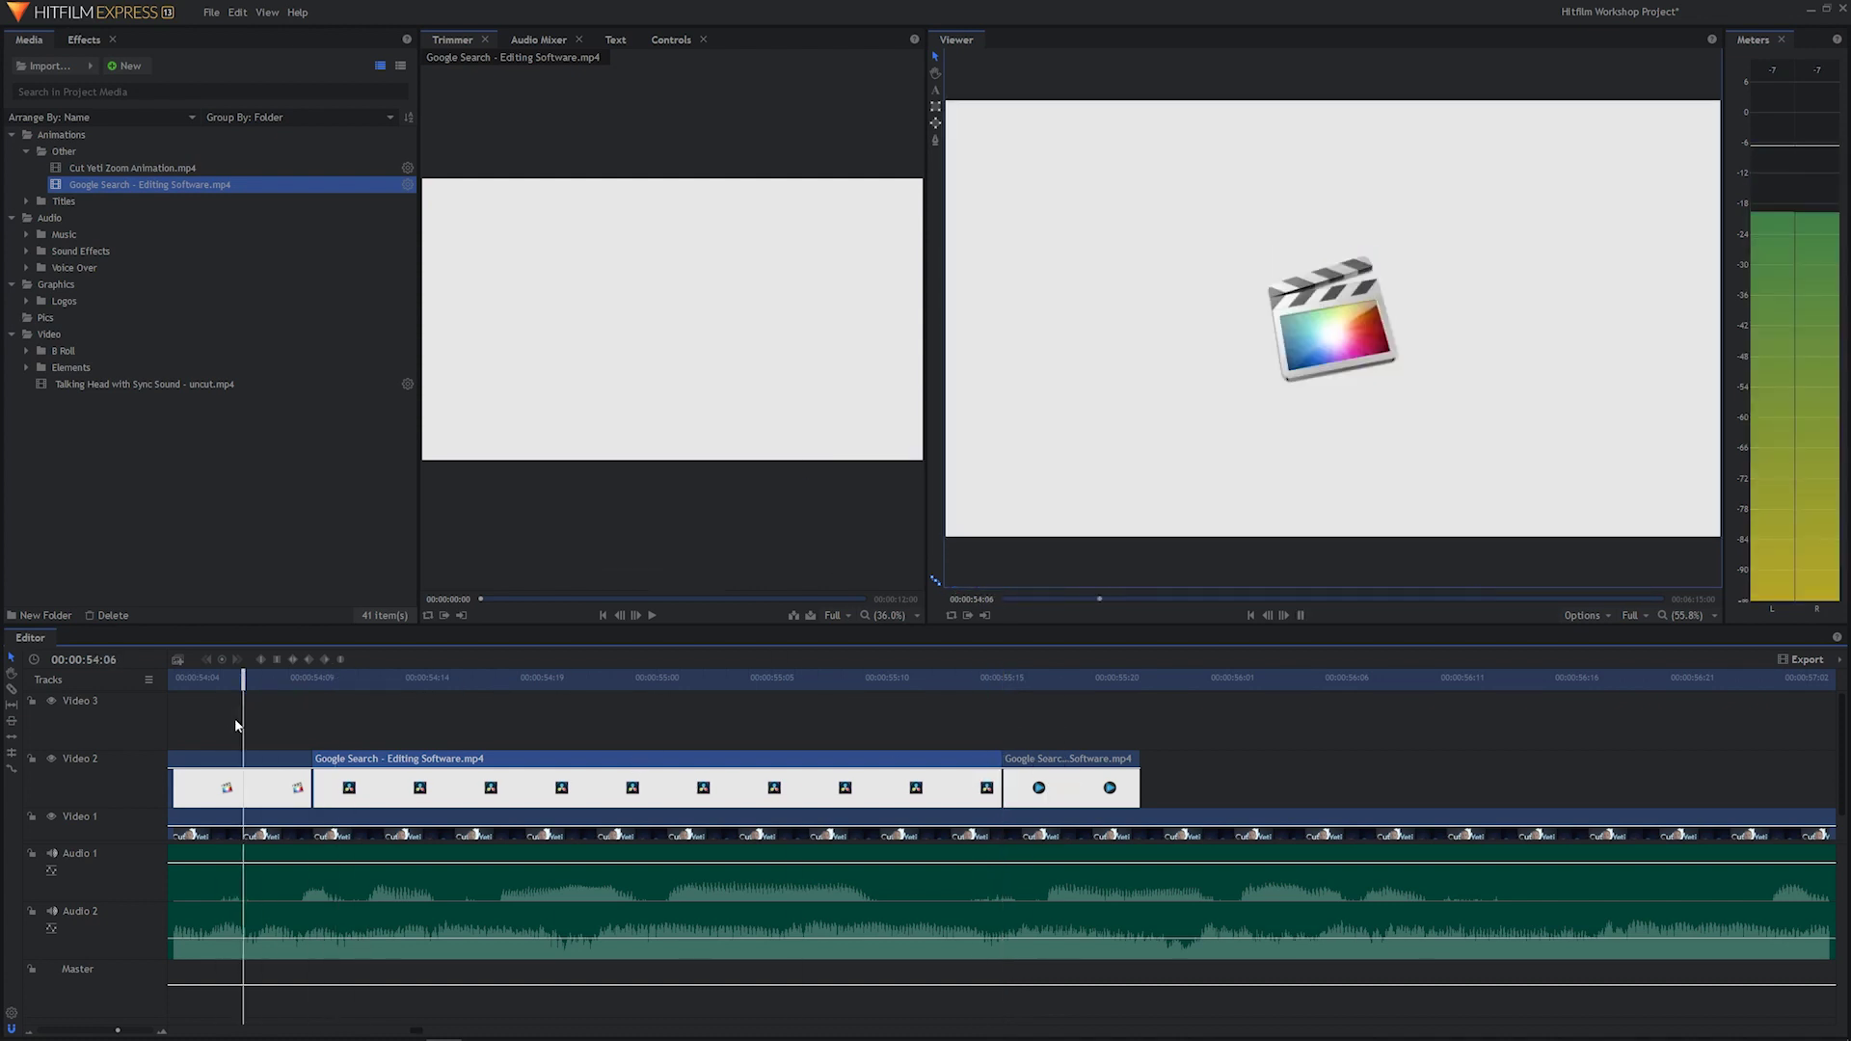
key(space)
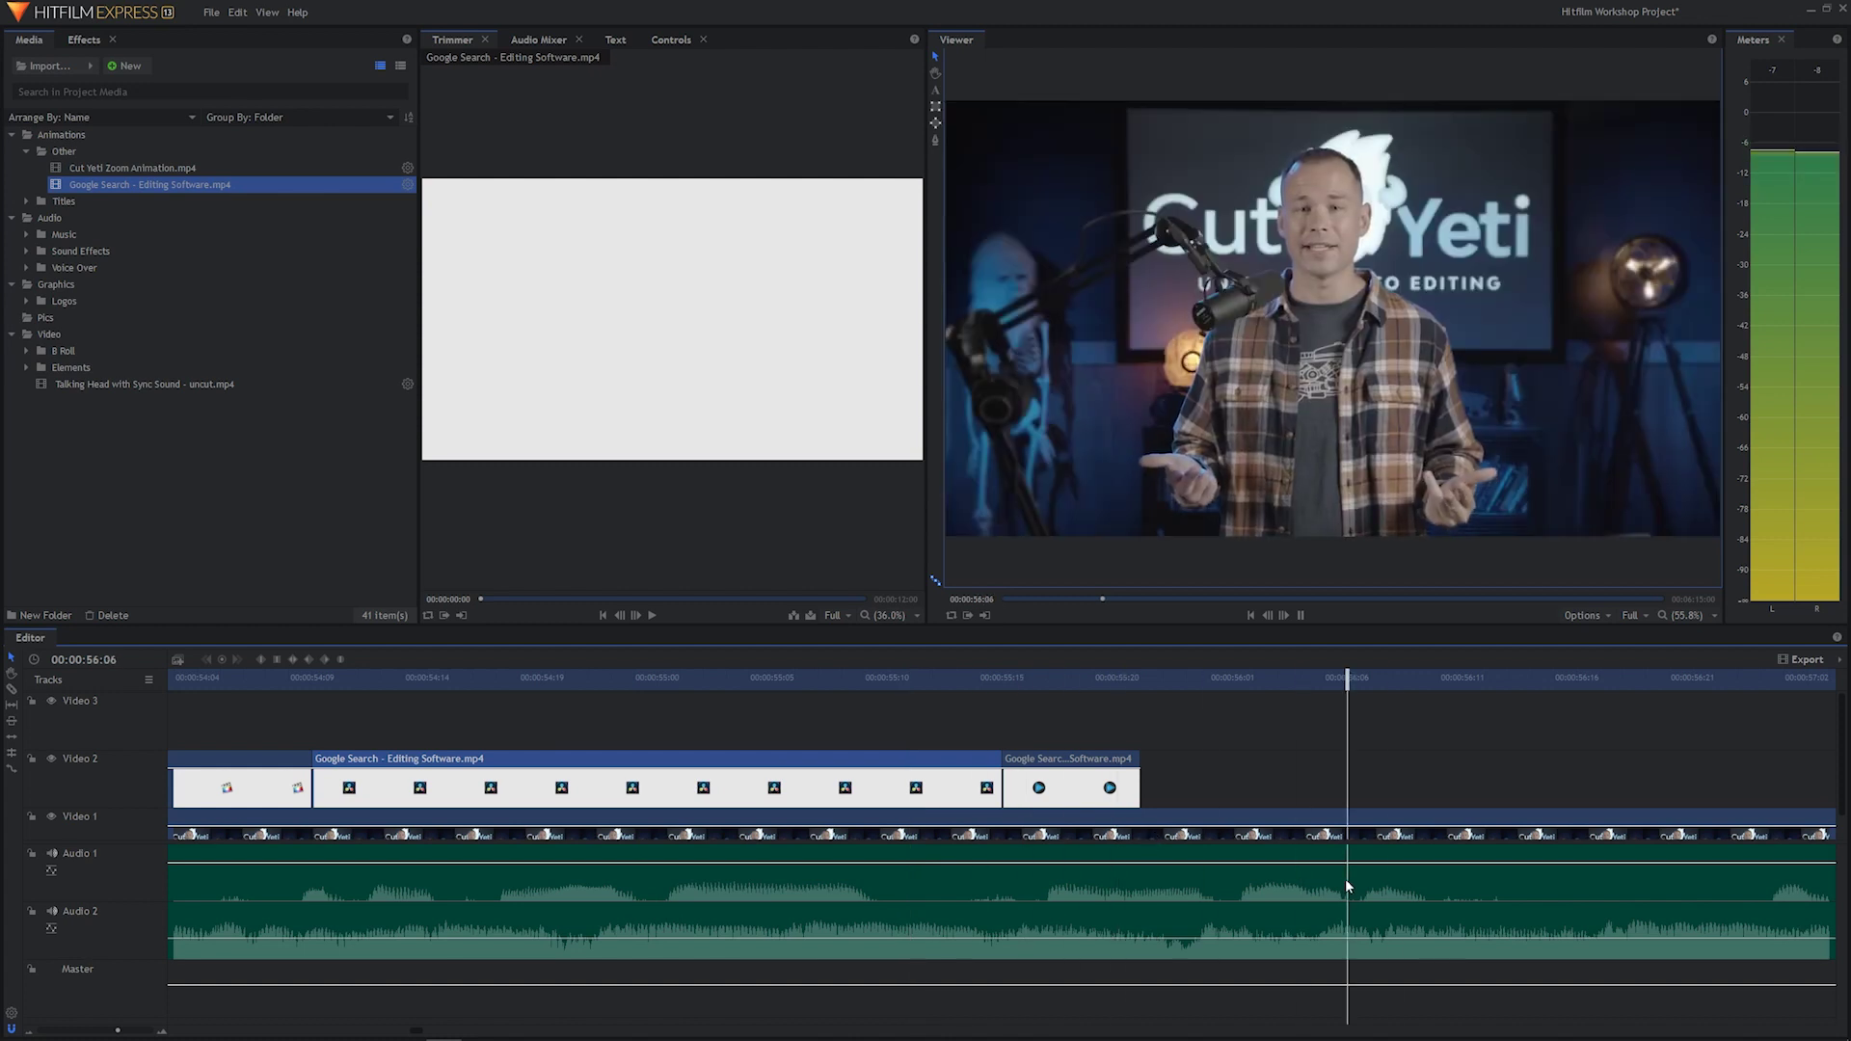
key(space)
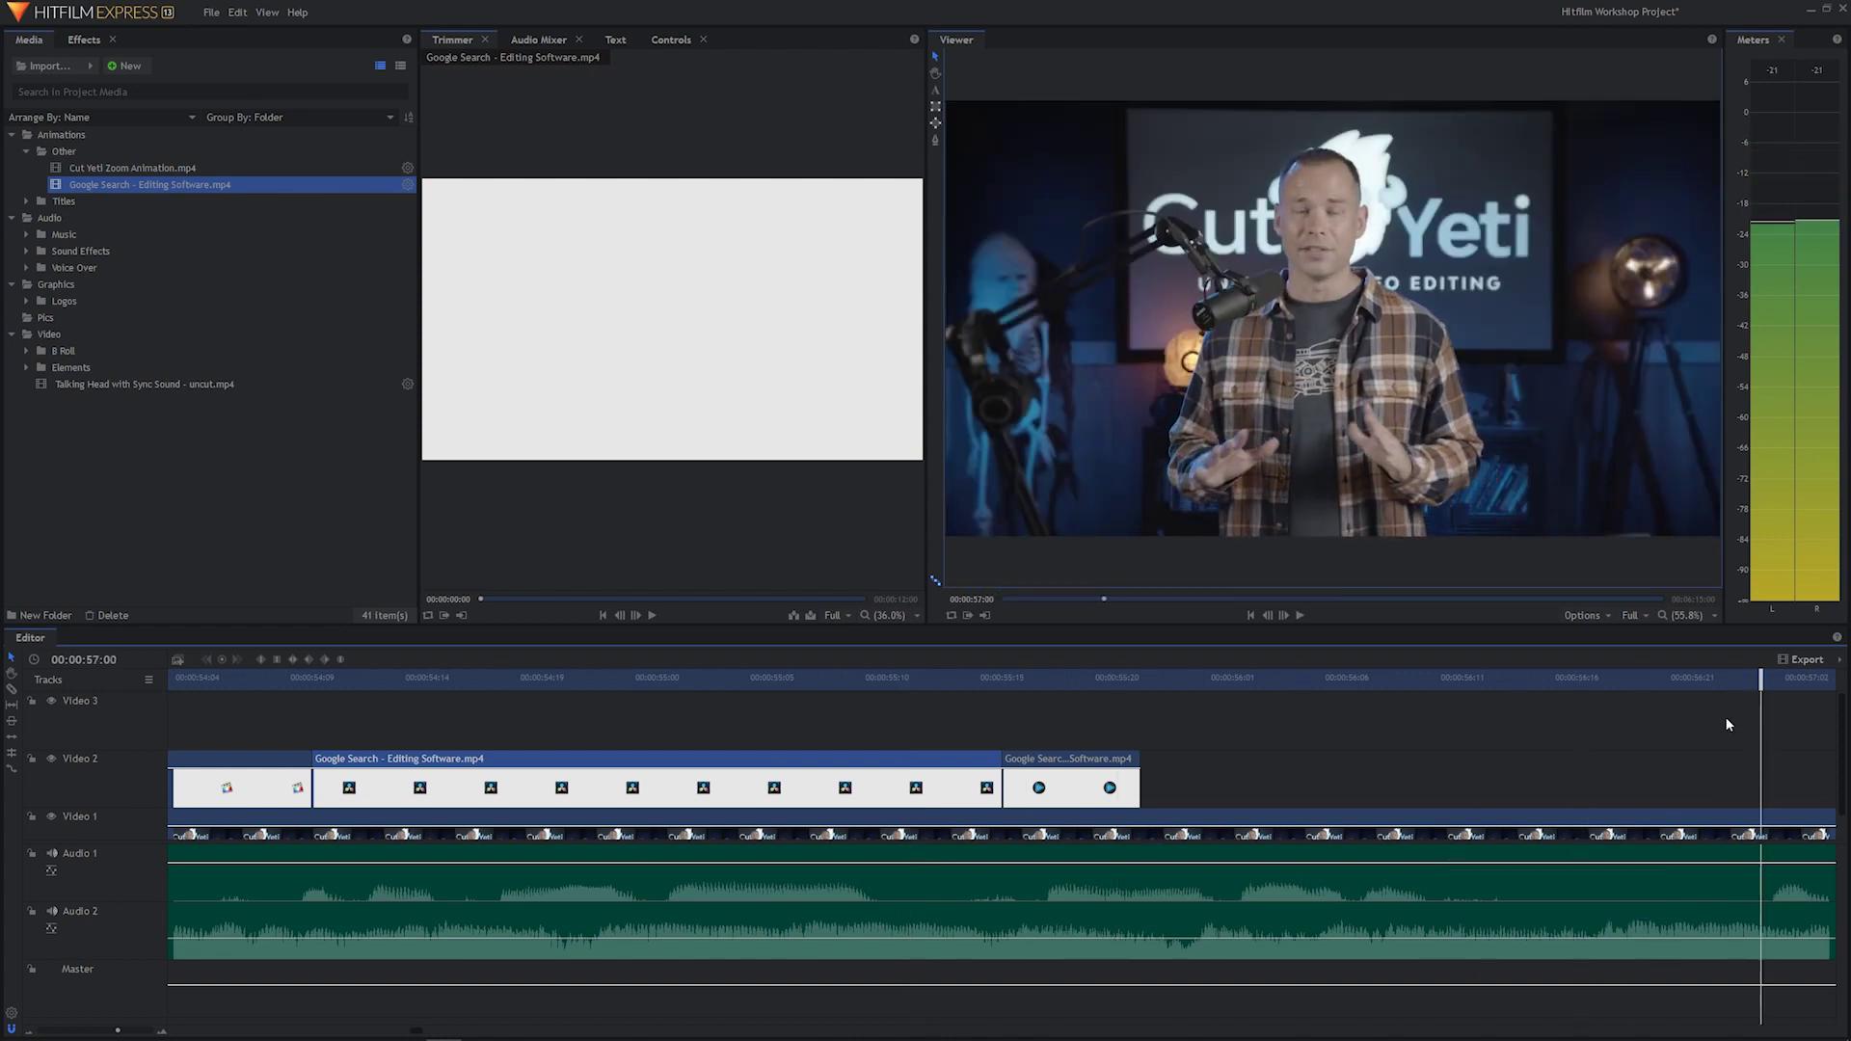
click(1758, 678)
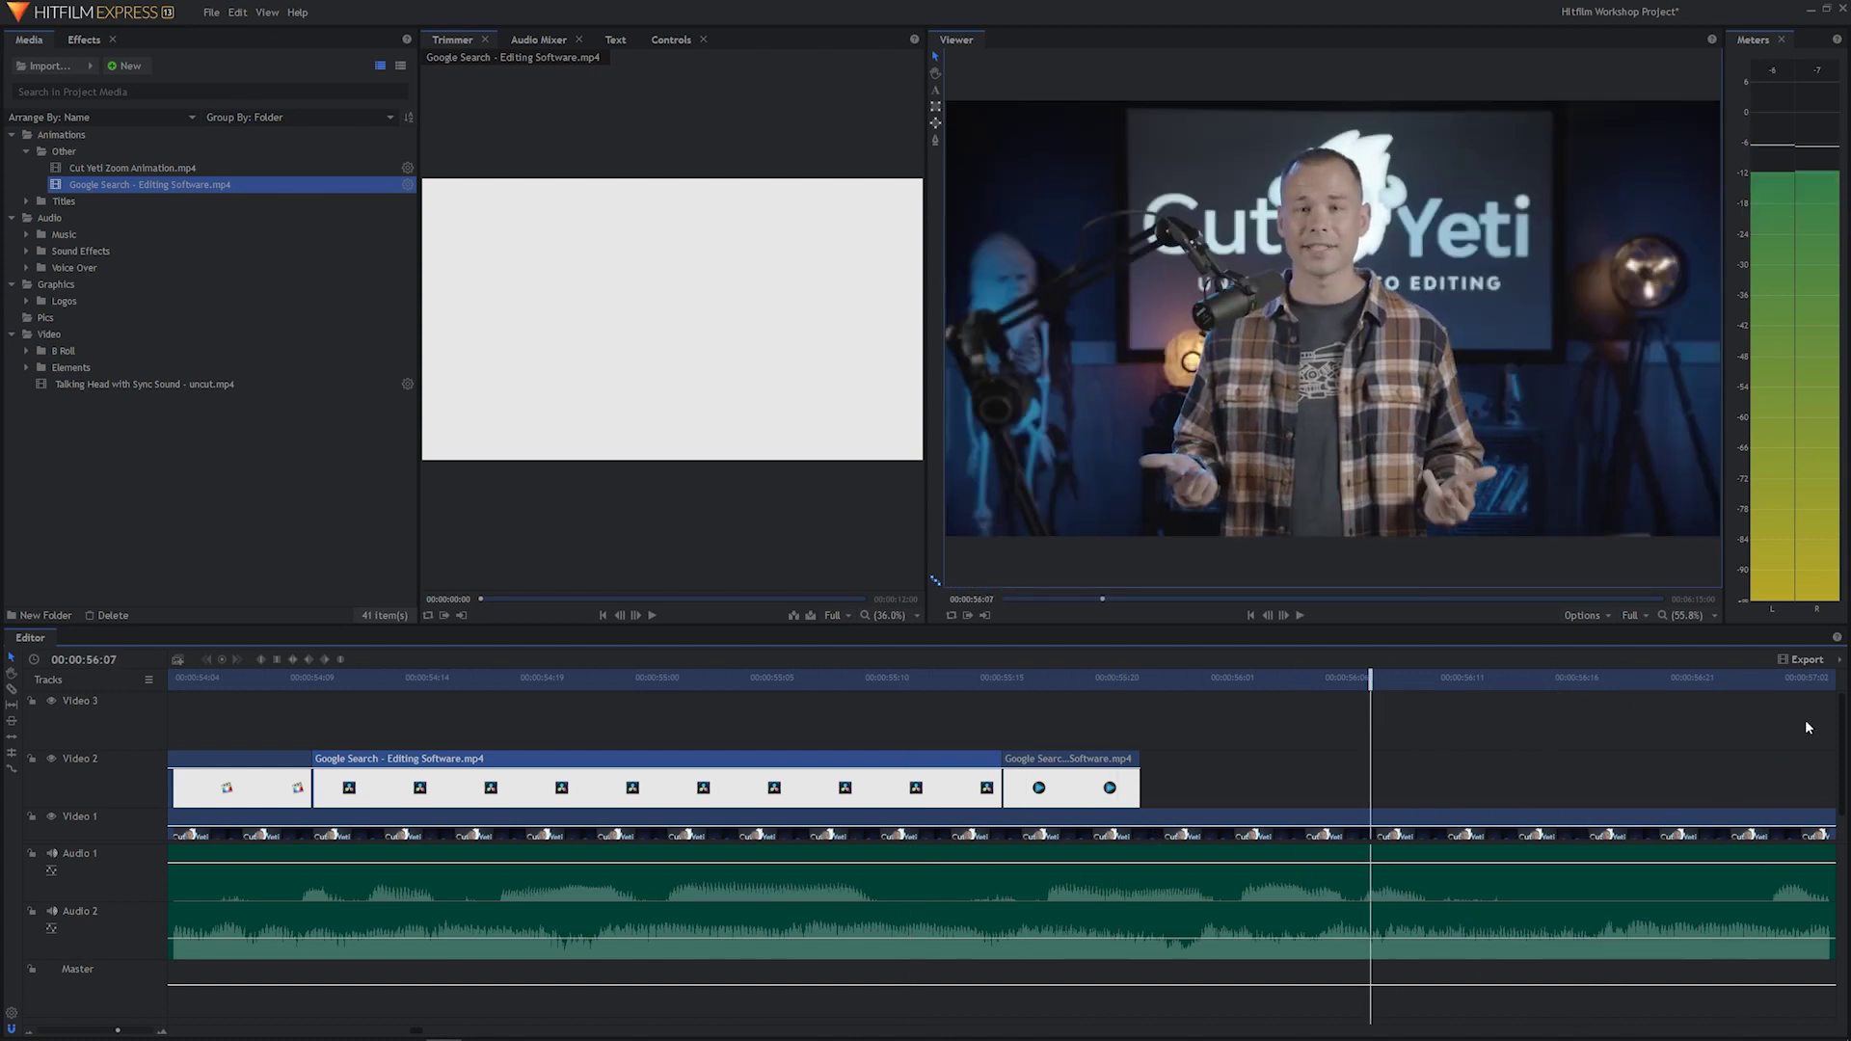
click(1736, 678)
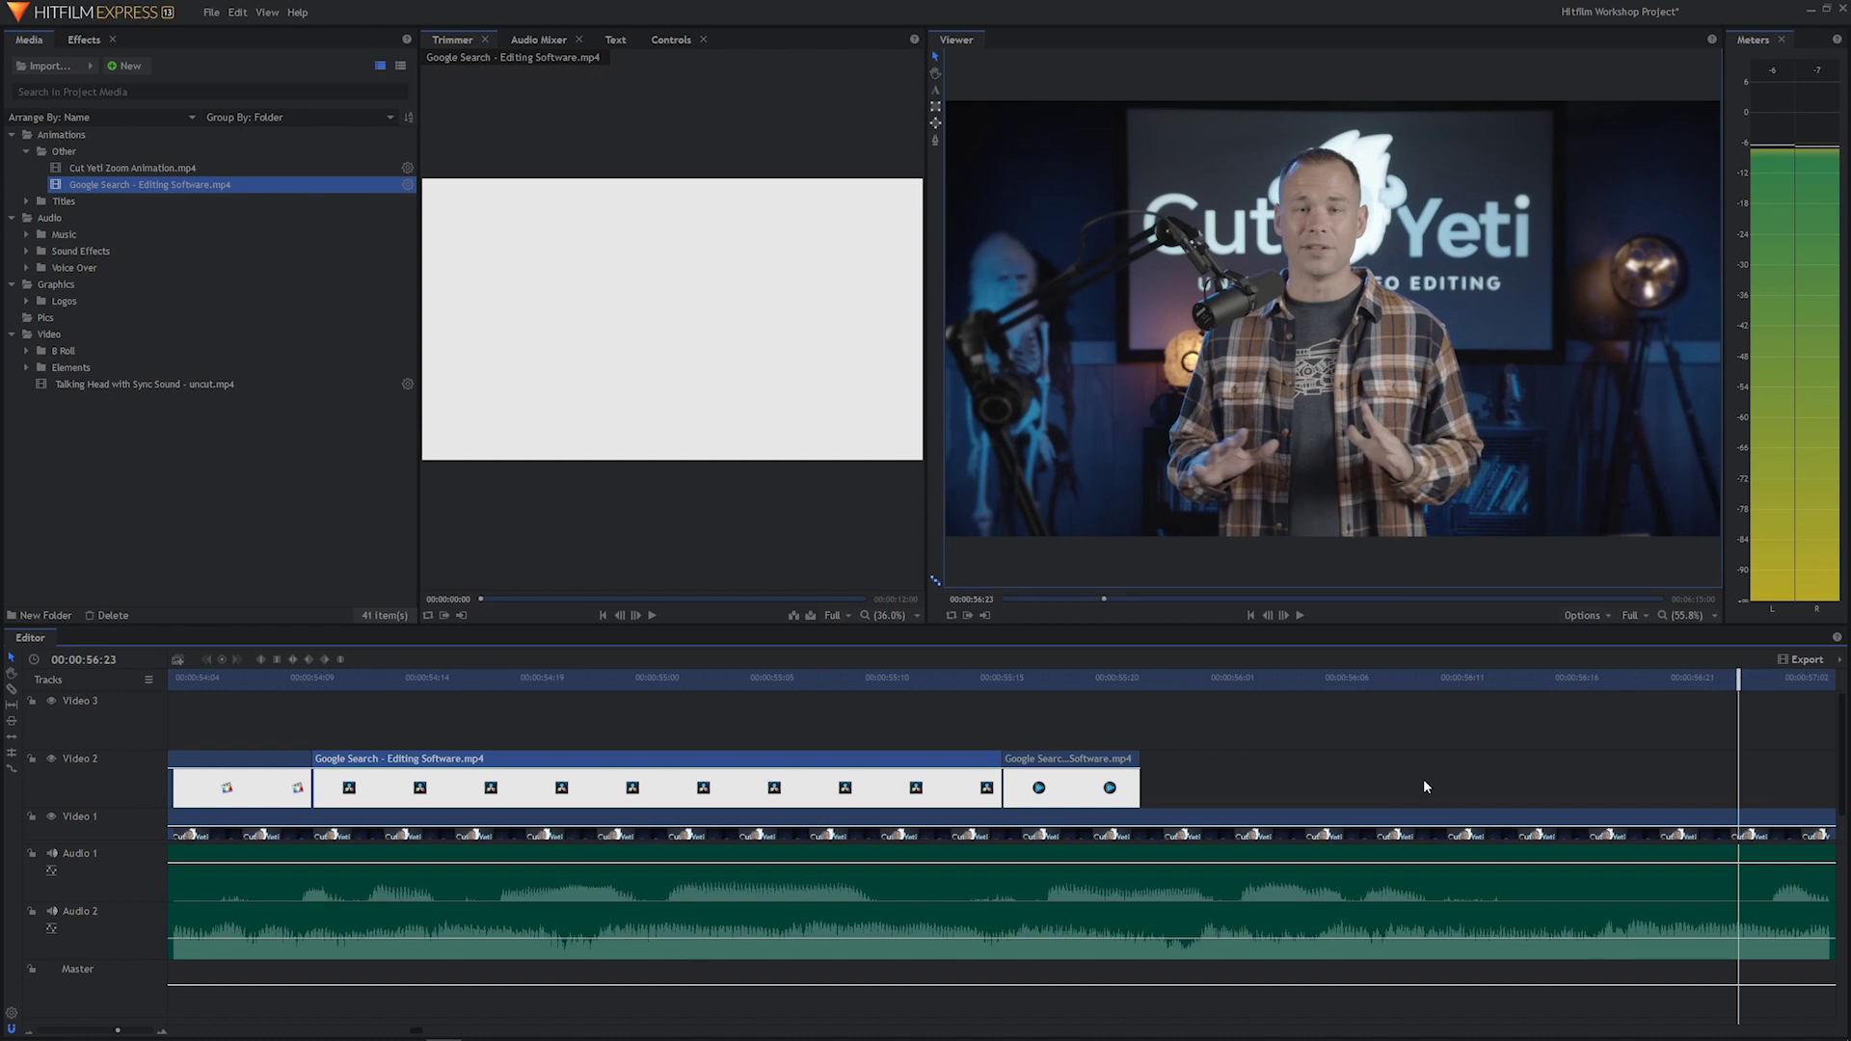
click(1105, 786)
Slow the second Google Search clip to 40%, then down to 10% speed, and zoom the timeline out.
right_click(1102, 783)
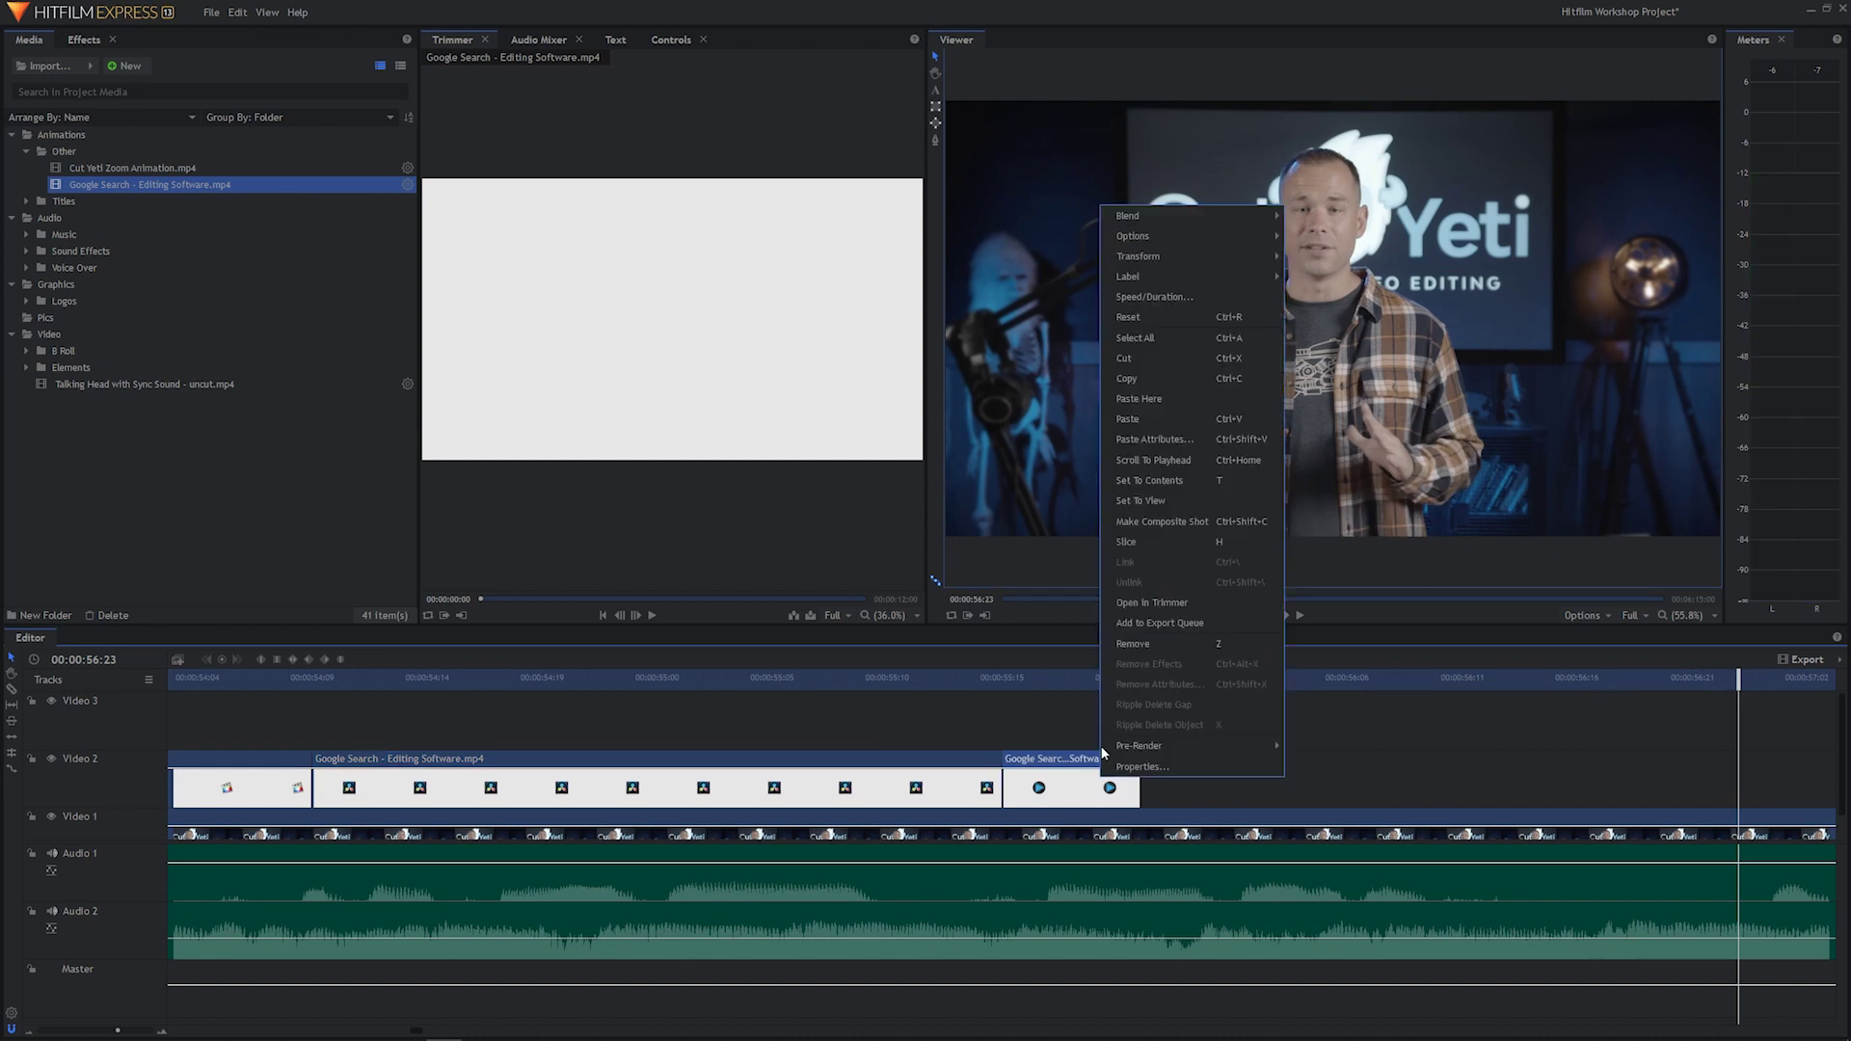
click(1211, 301)
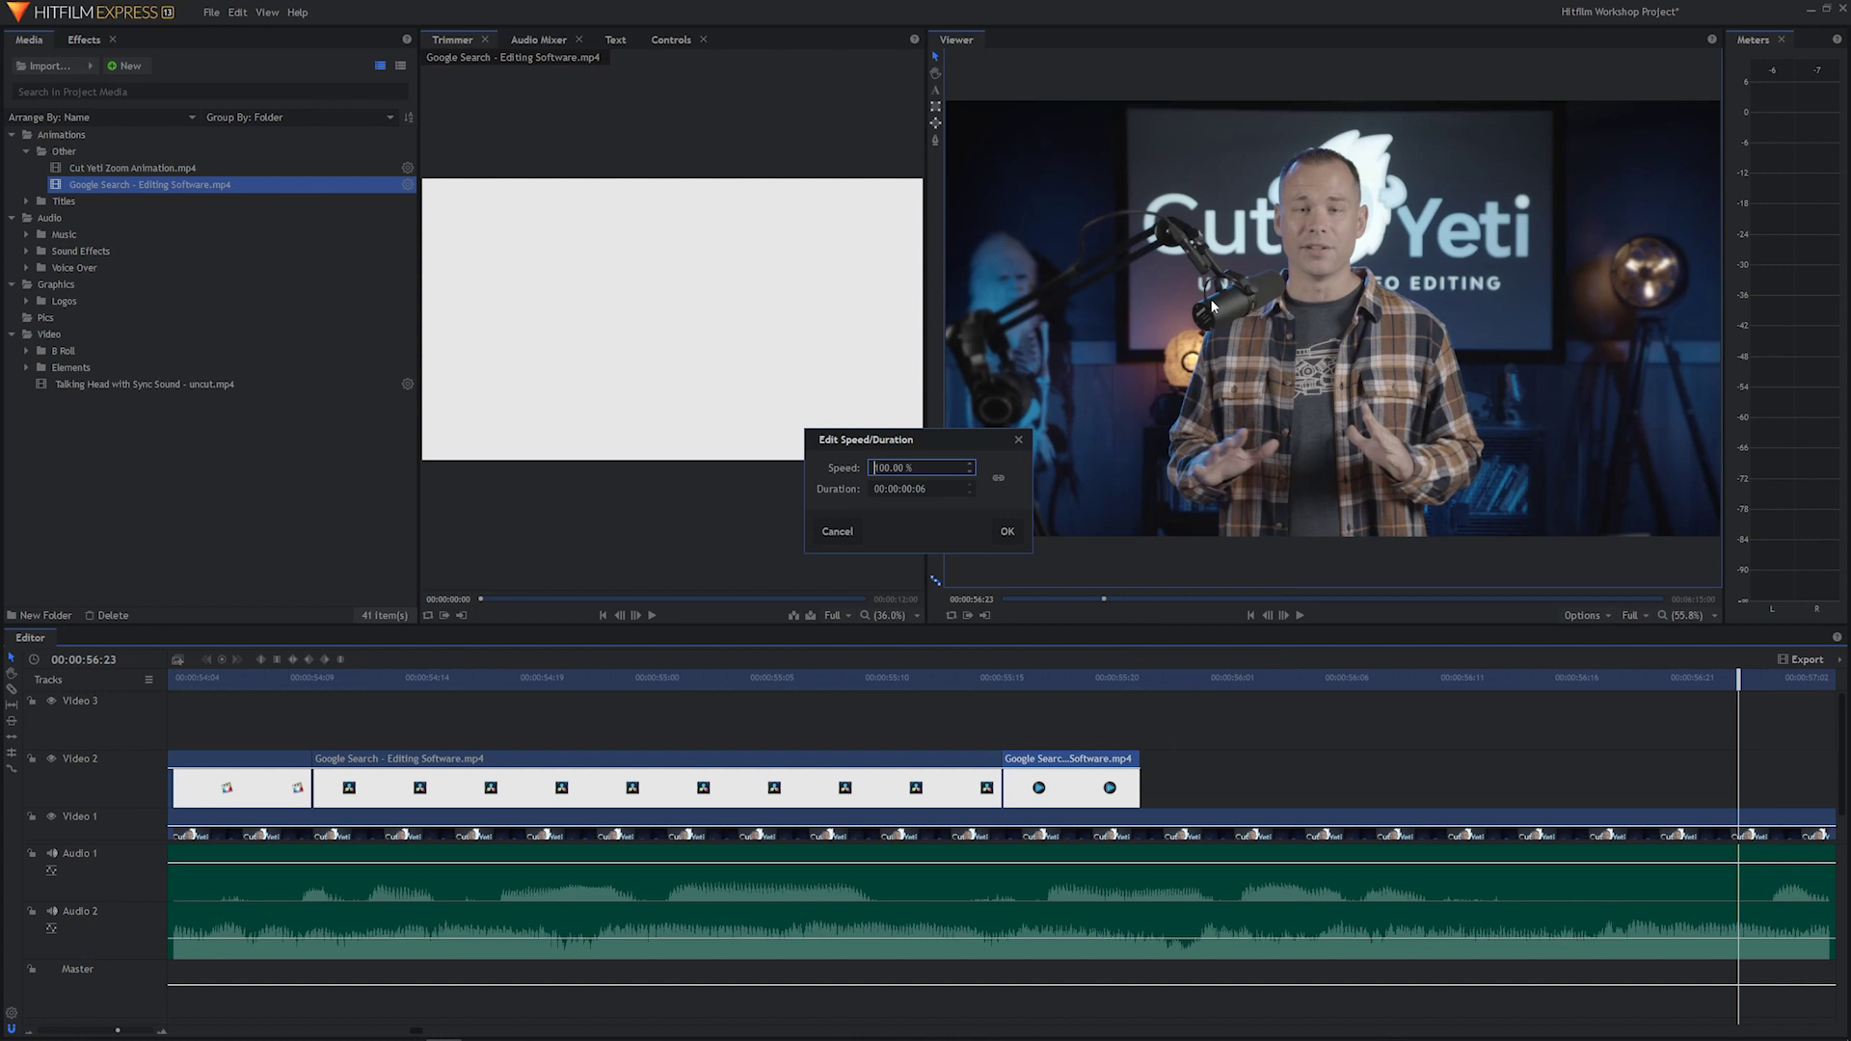
drag(928, 467, 880, 468)
text(40)
click(1007, 531)
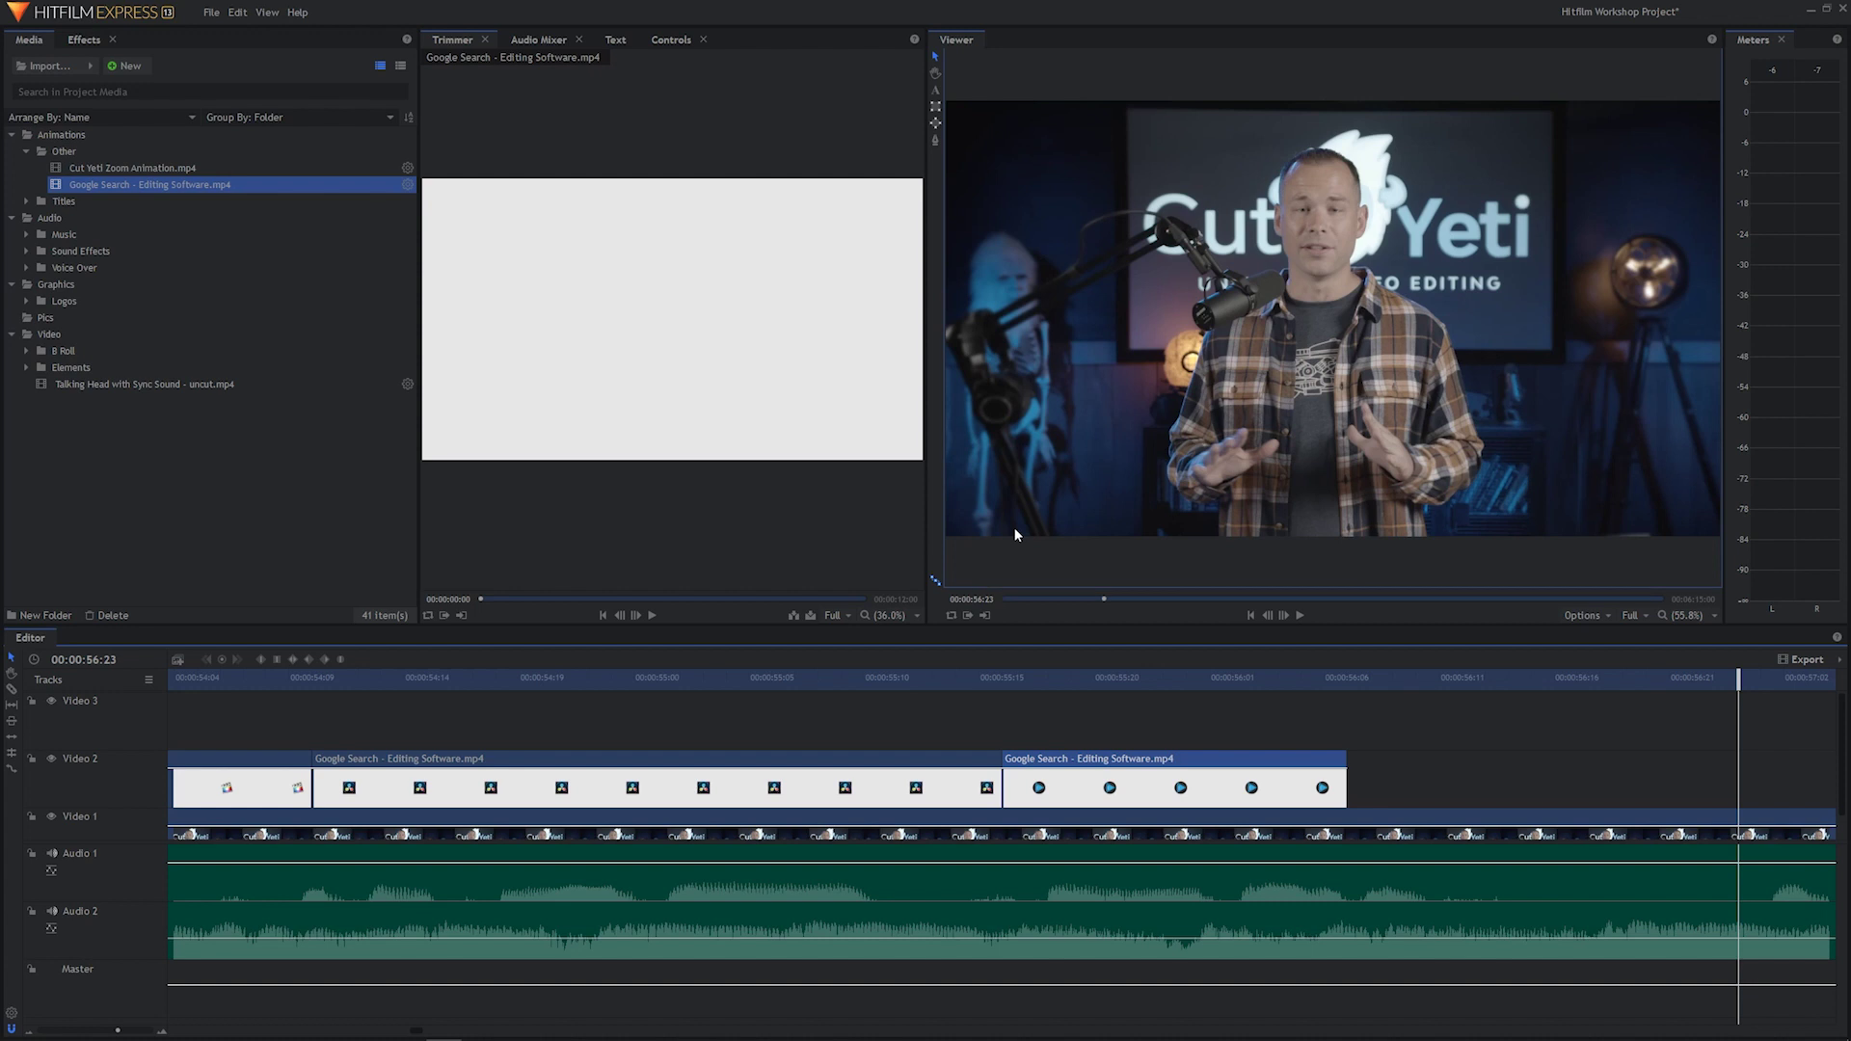
right_click(1289, 795)
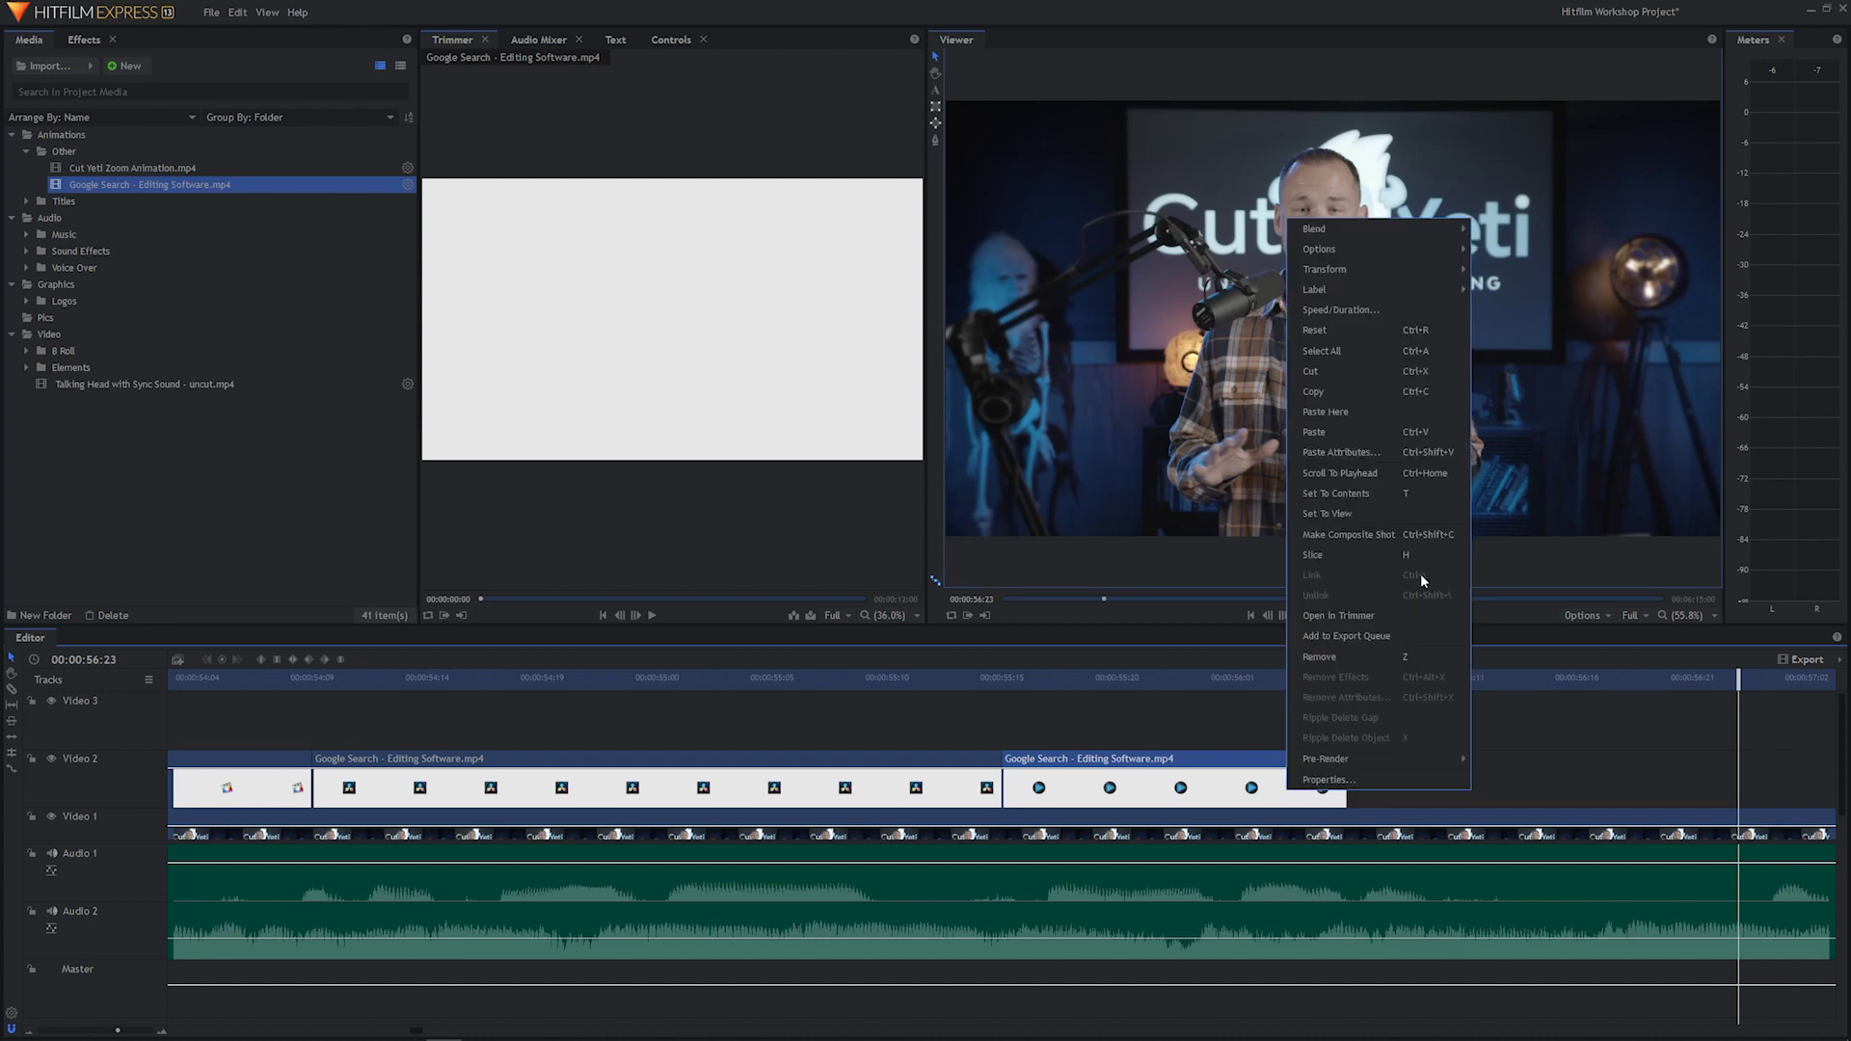
click(1350, 310)
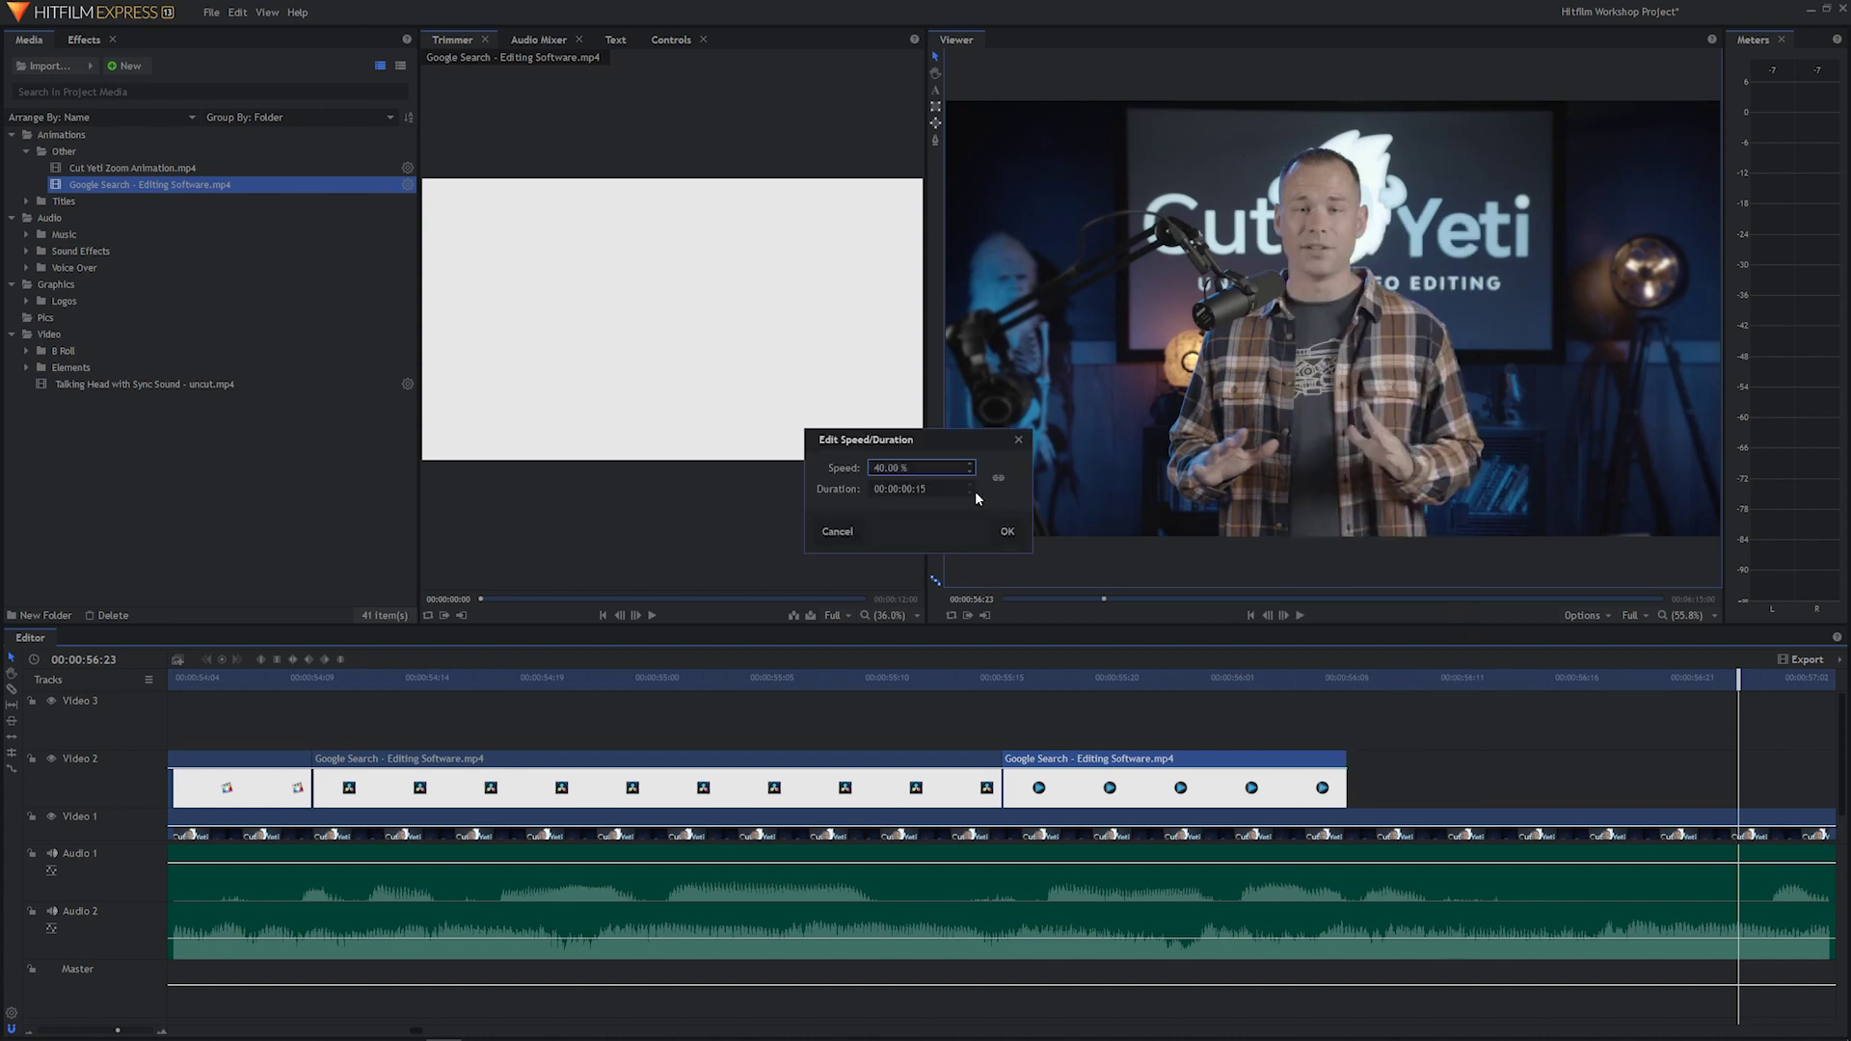
double_click(874, 468)
text(10)
click(1008, 532)
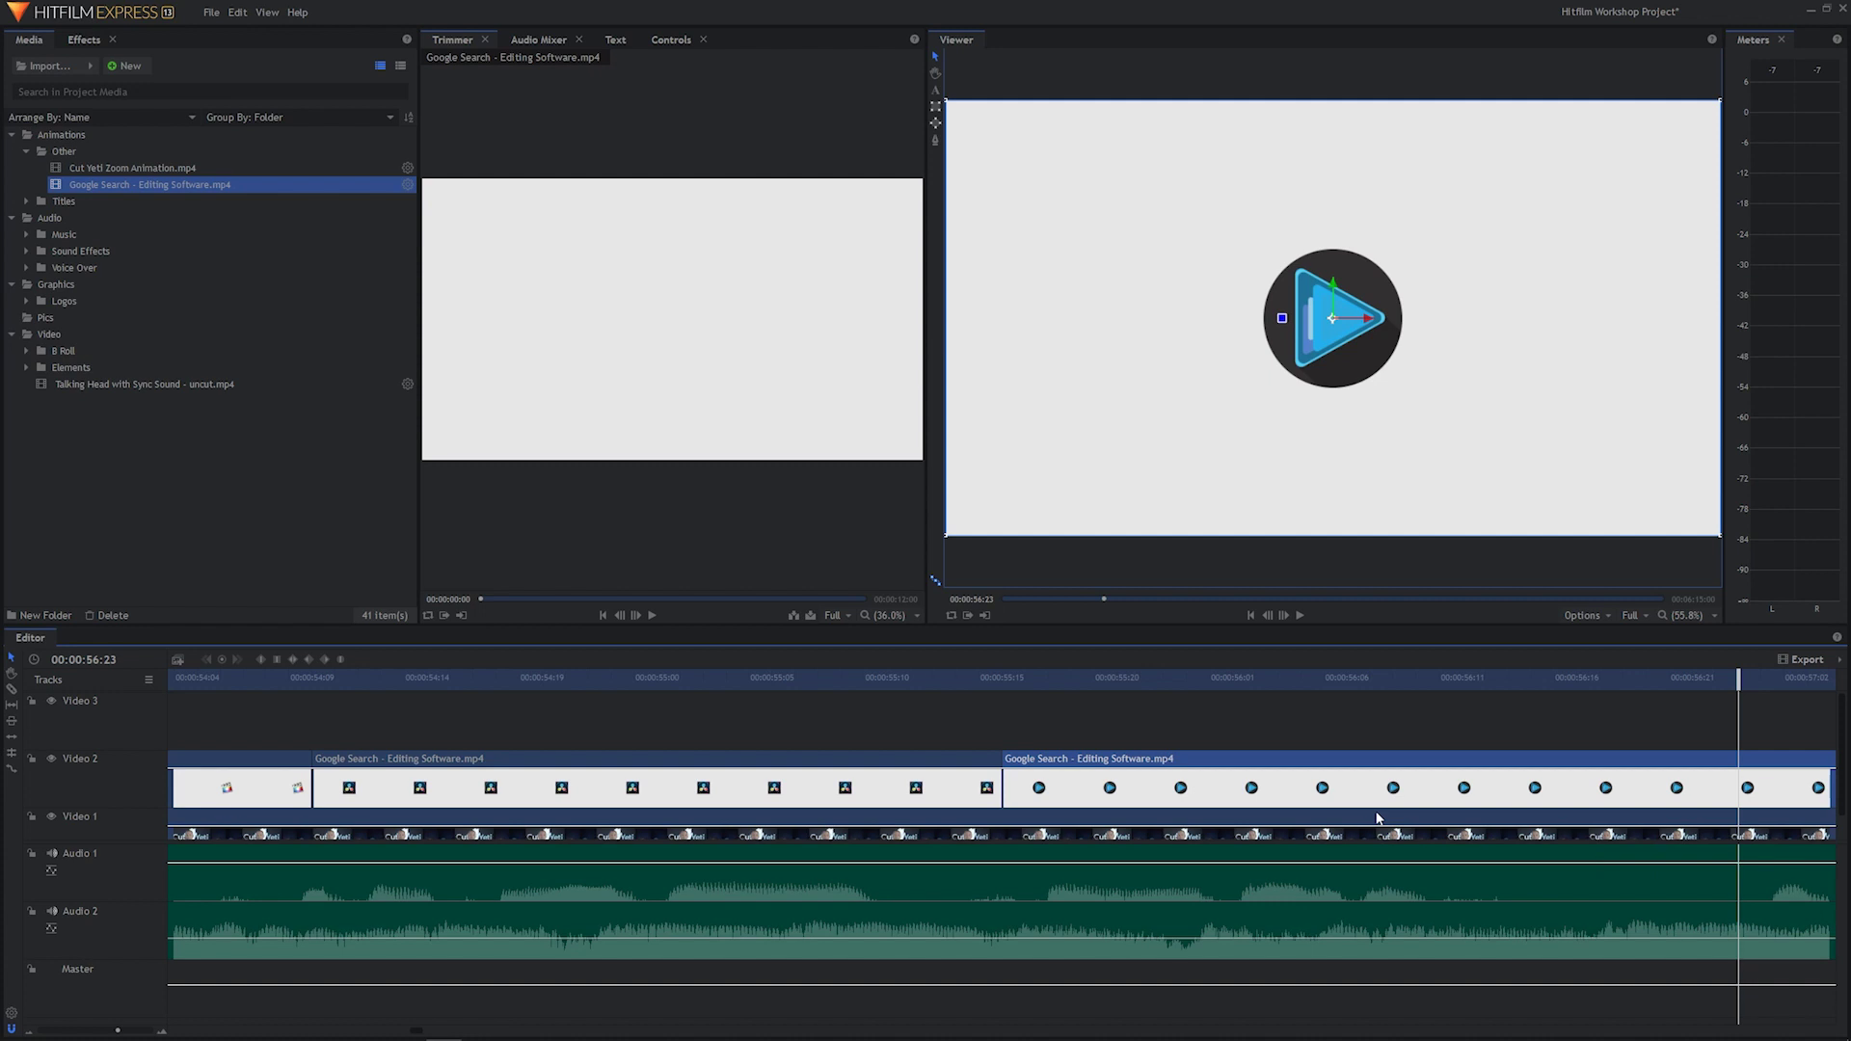
key(minus)
key(minus)
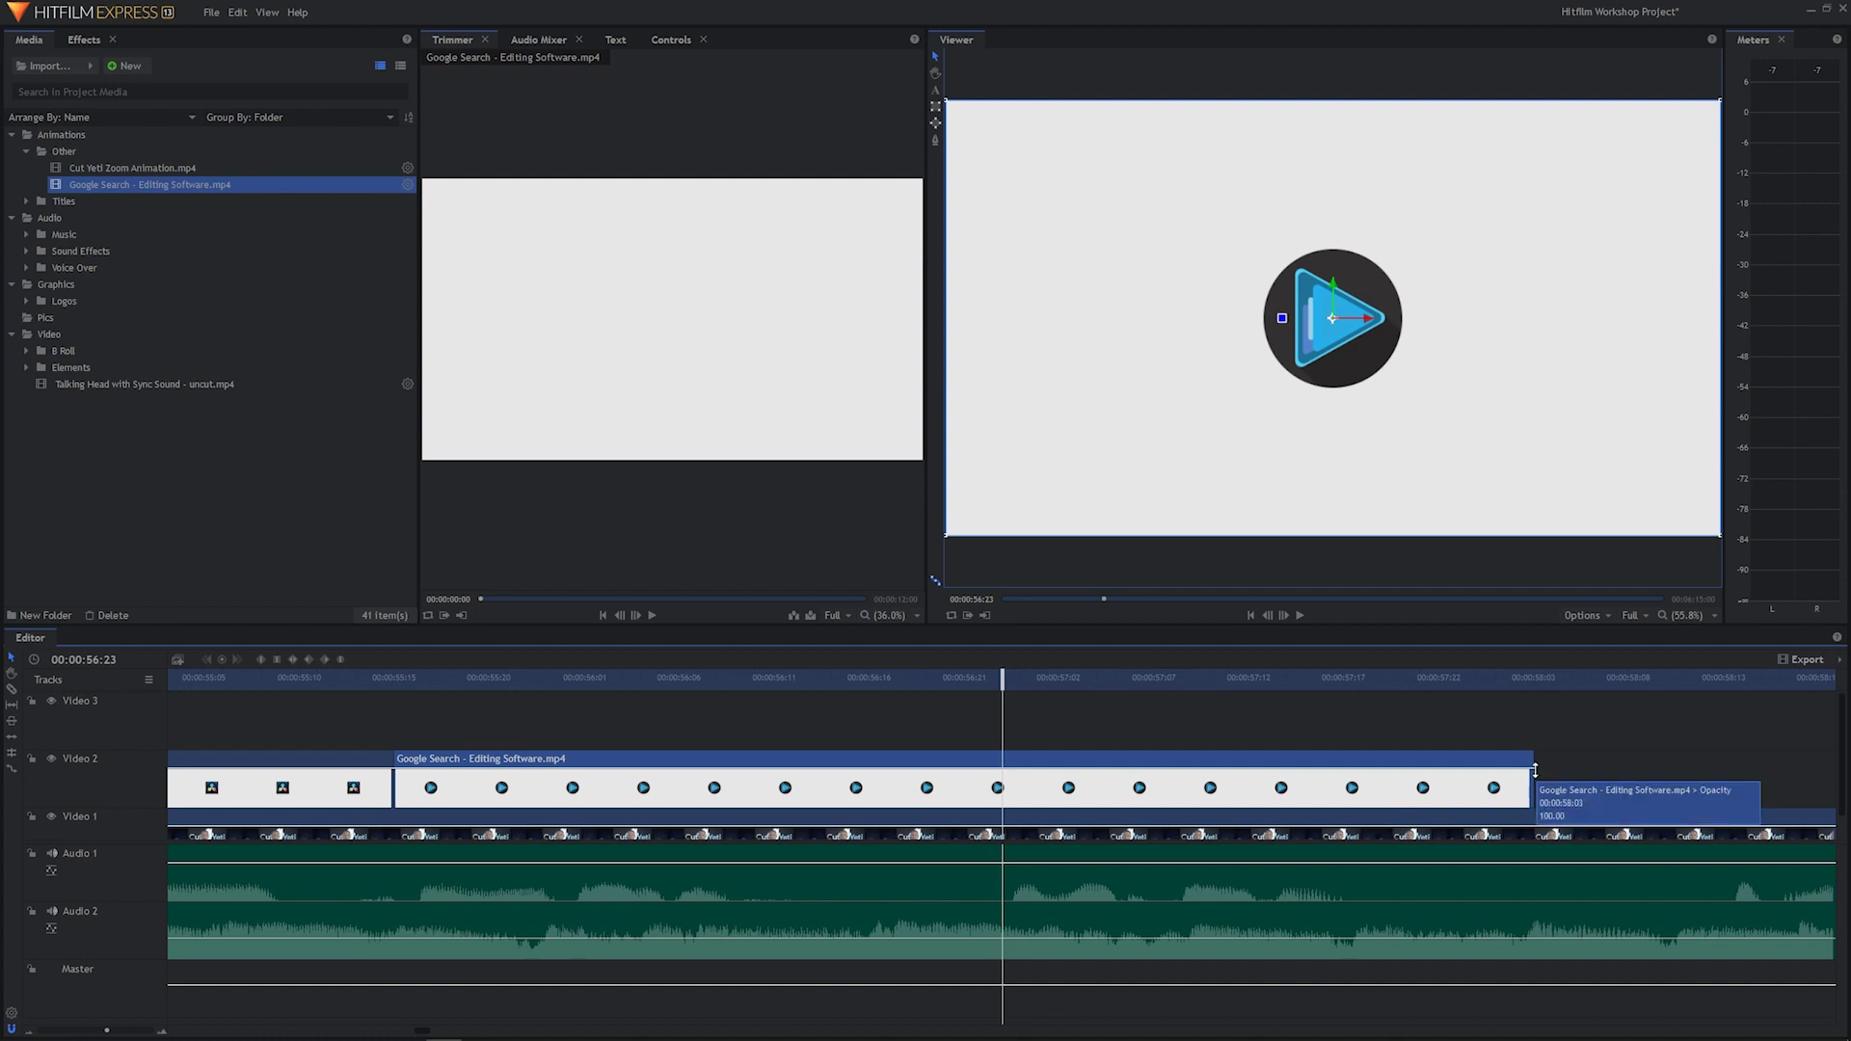
Split the slowed Google Search clip at 00:00:56:23 and delete the excess piece.
drag(1533, 788, 1003, 791)
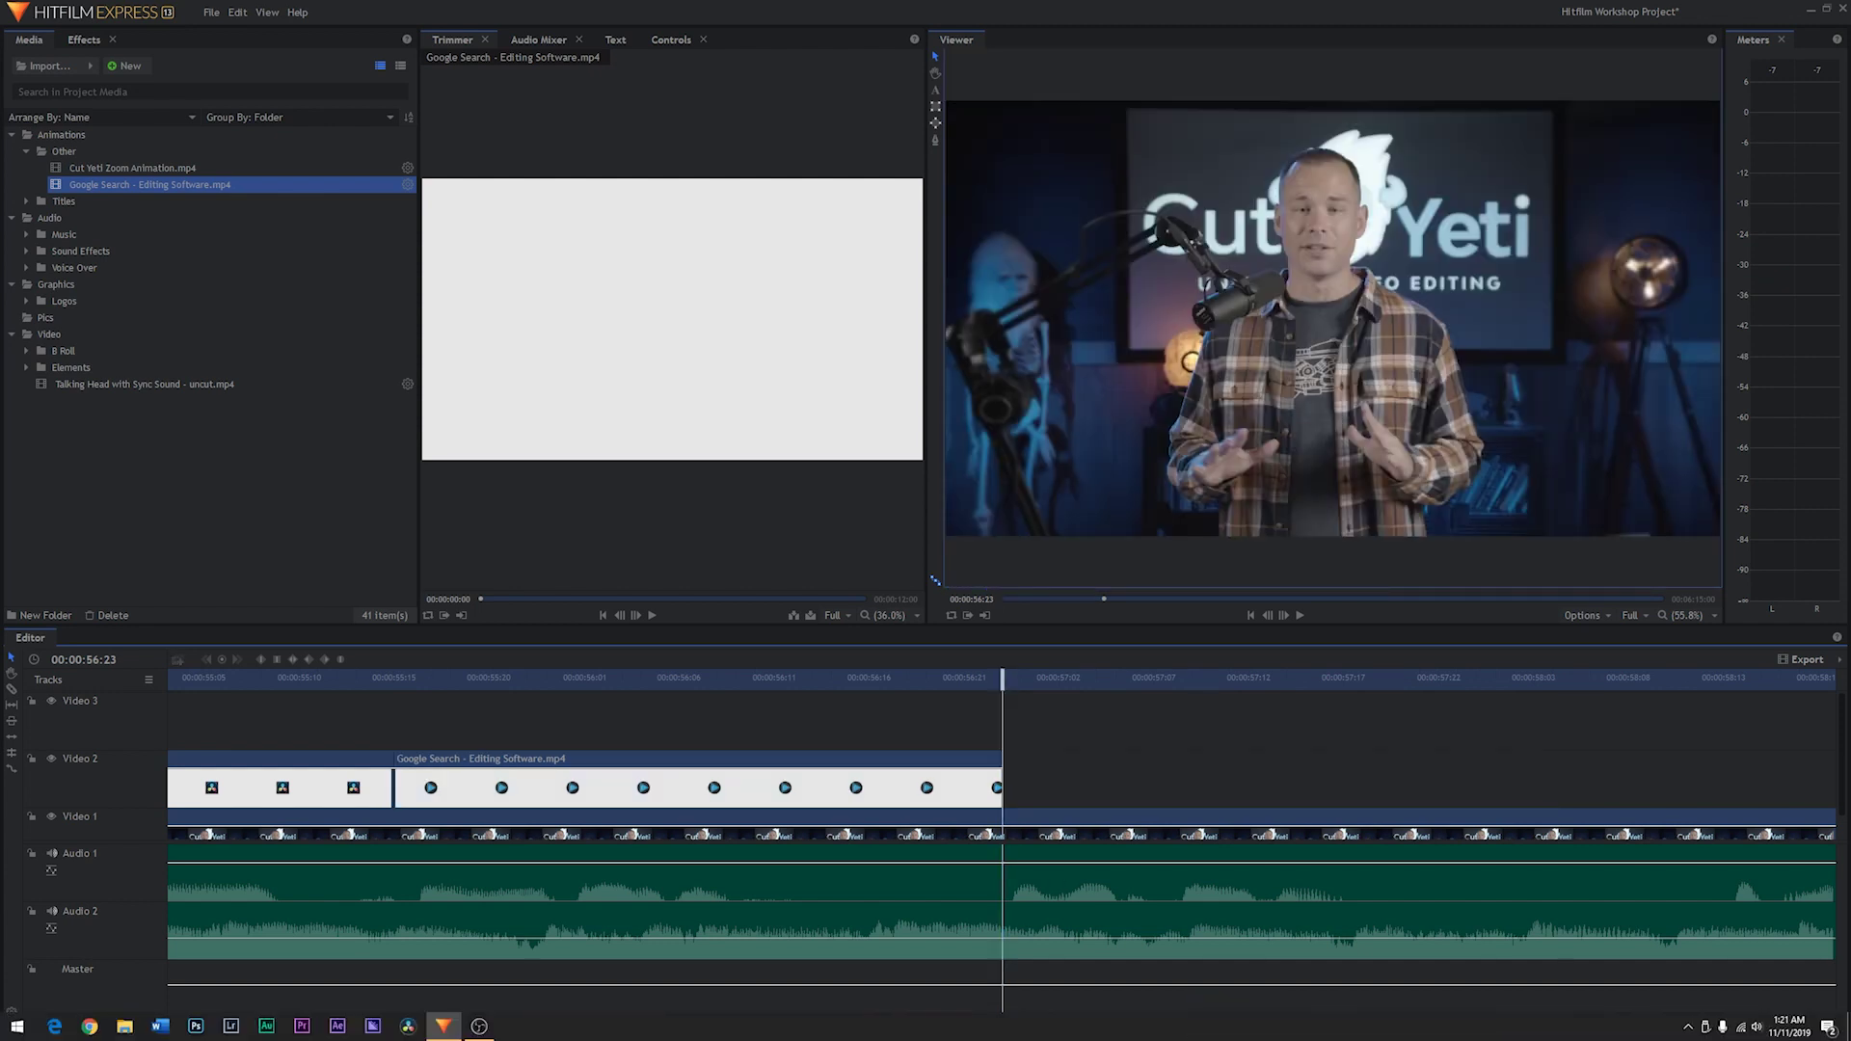
key(ctrl+z)
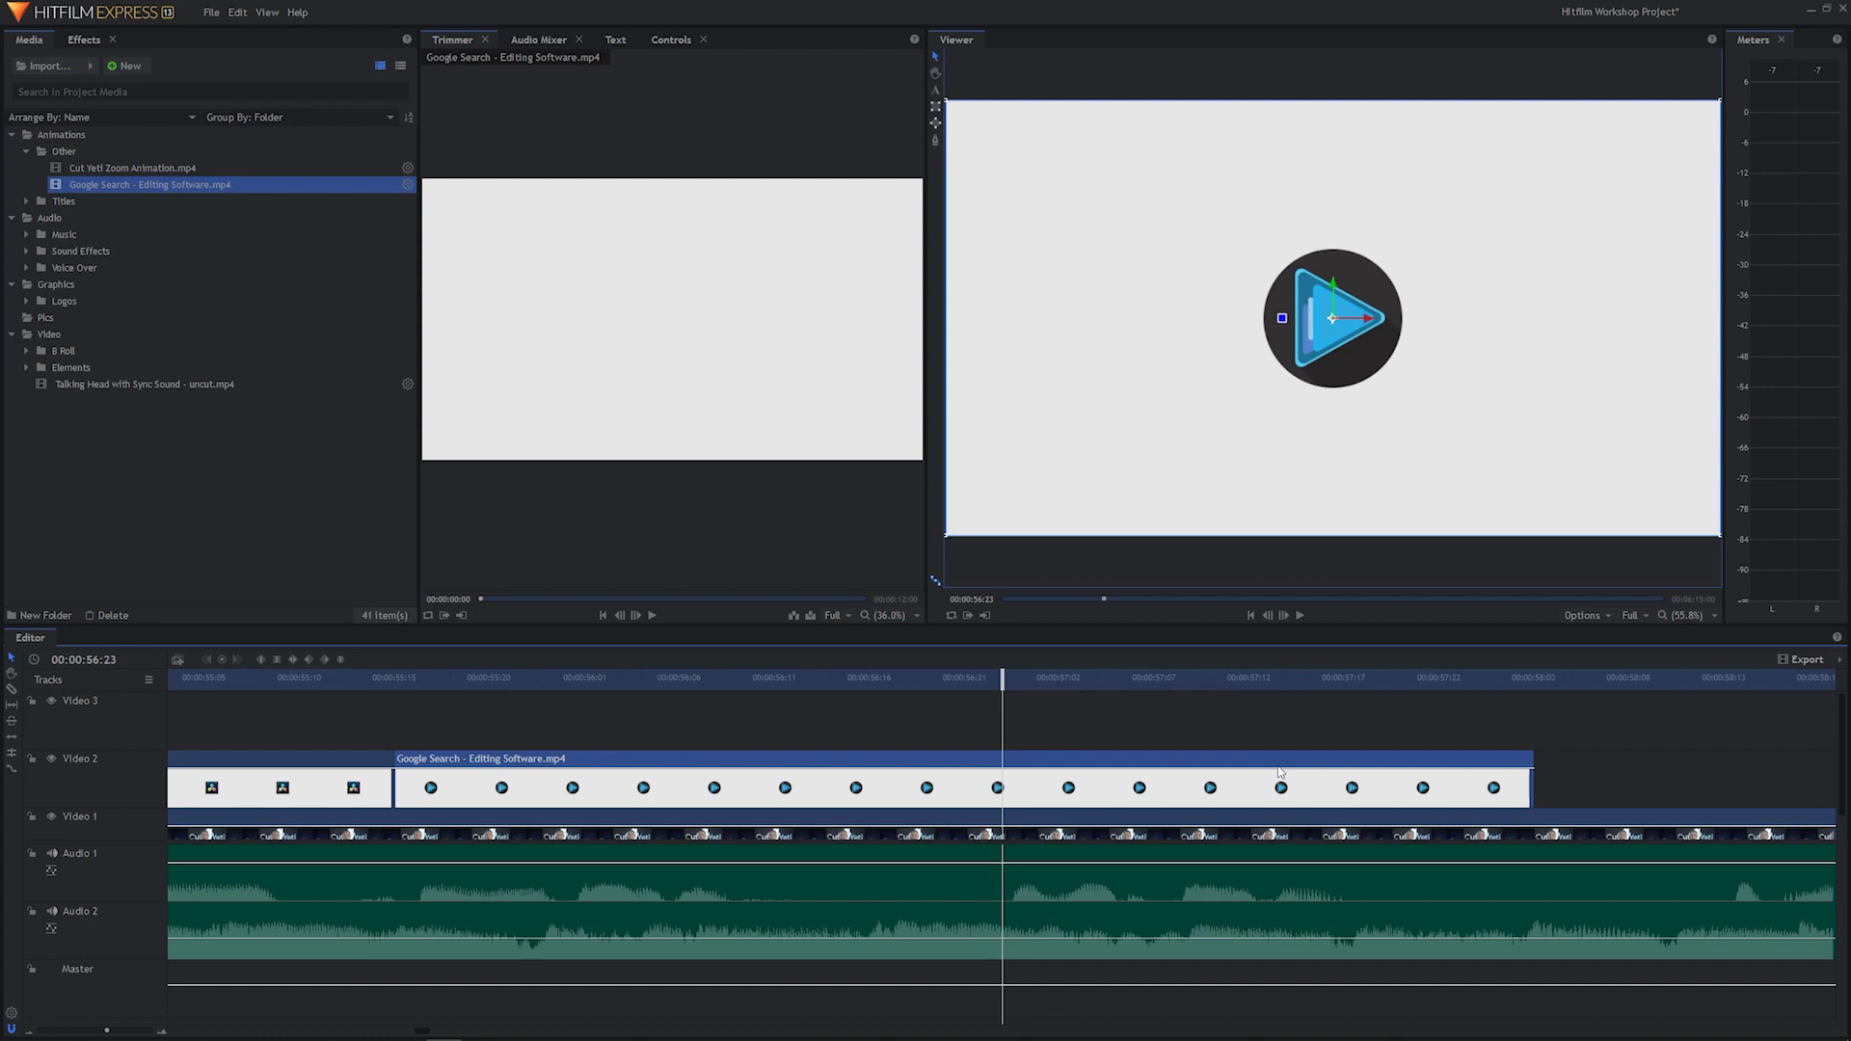
key(ctrl+shift+d)
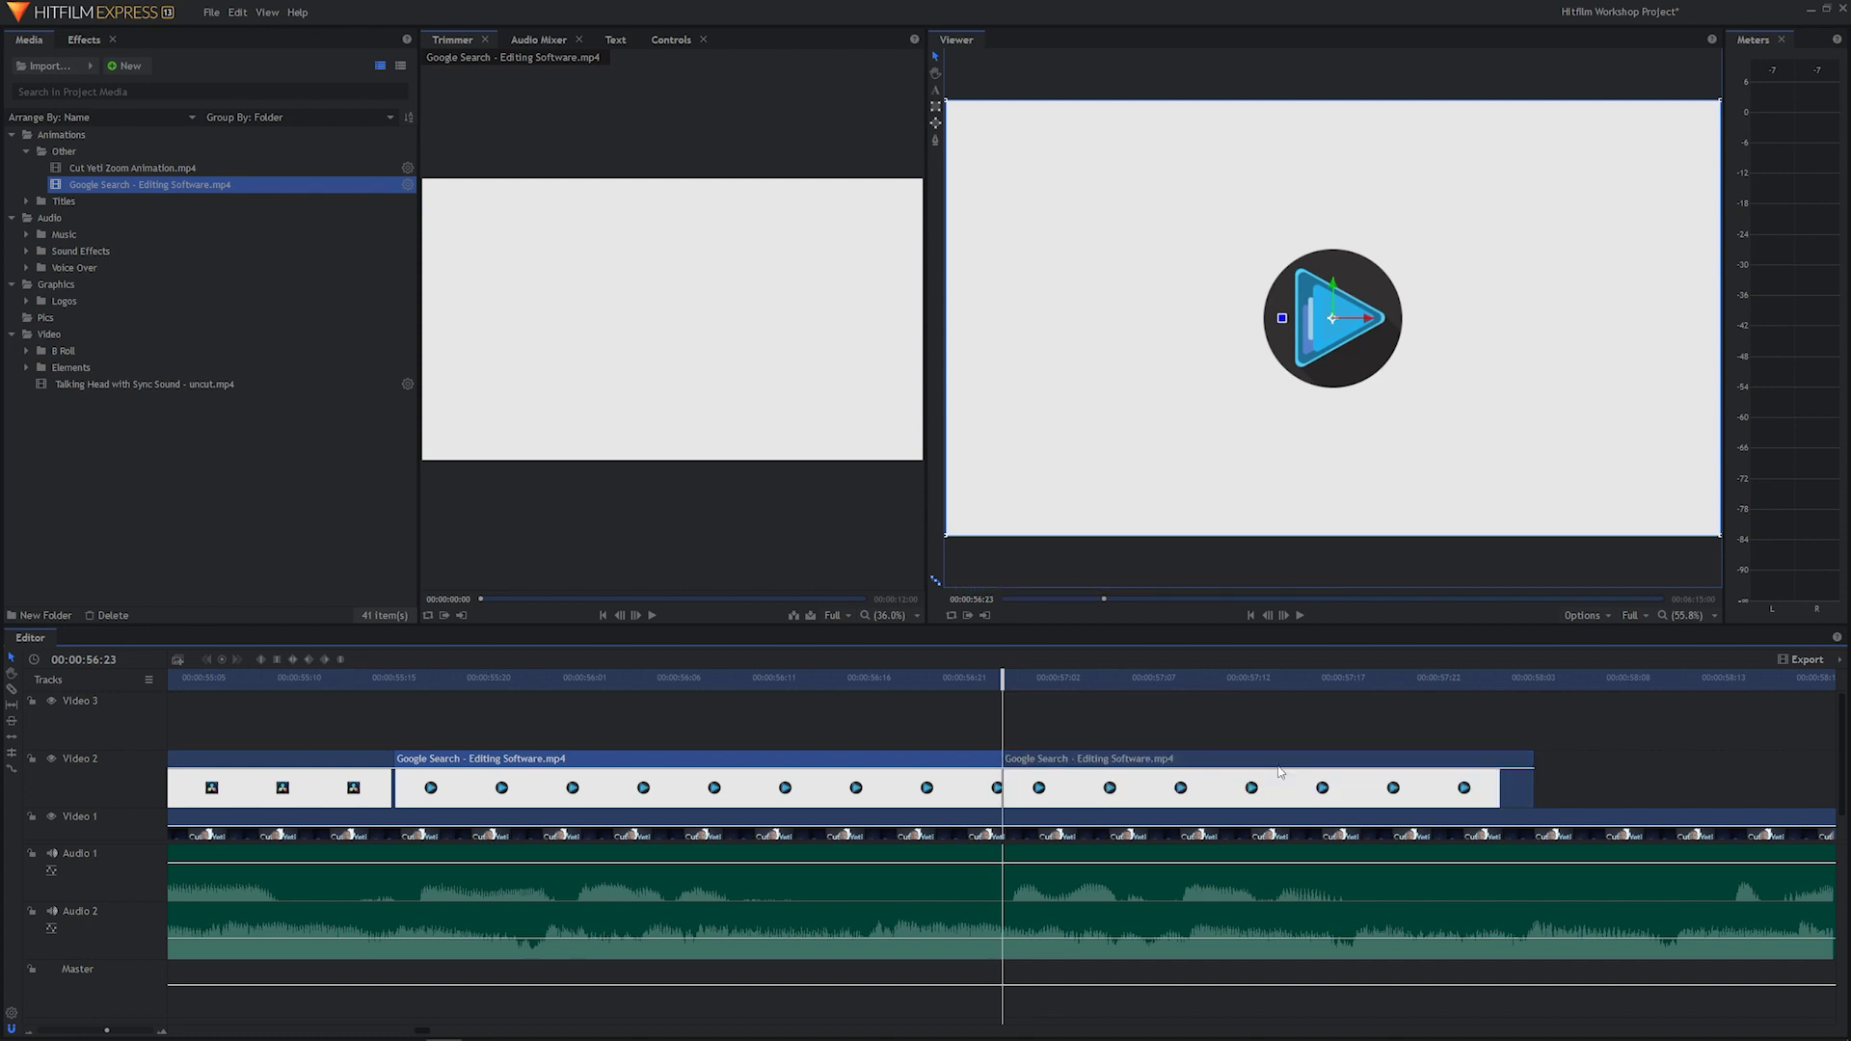
click(1280, 771)
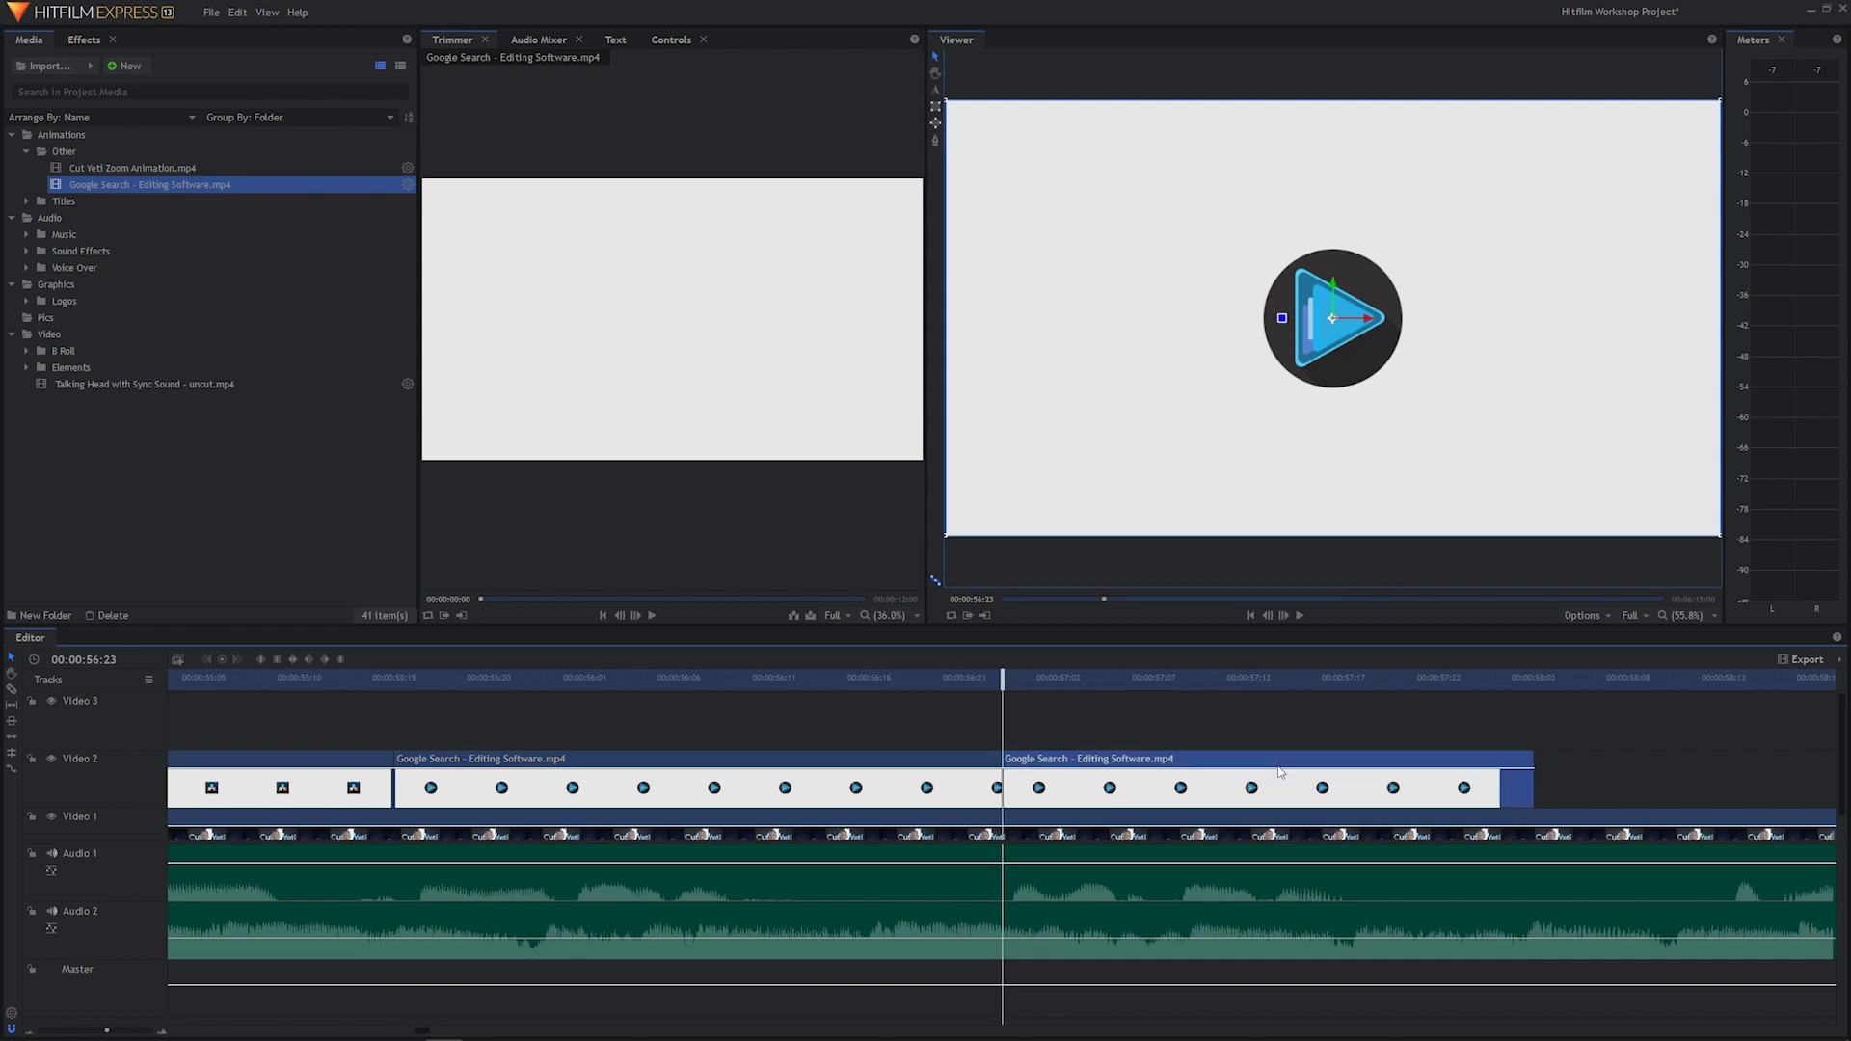
key(Delete)
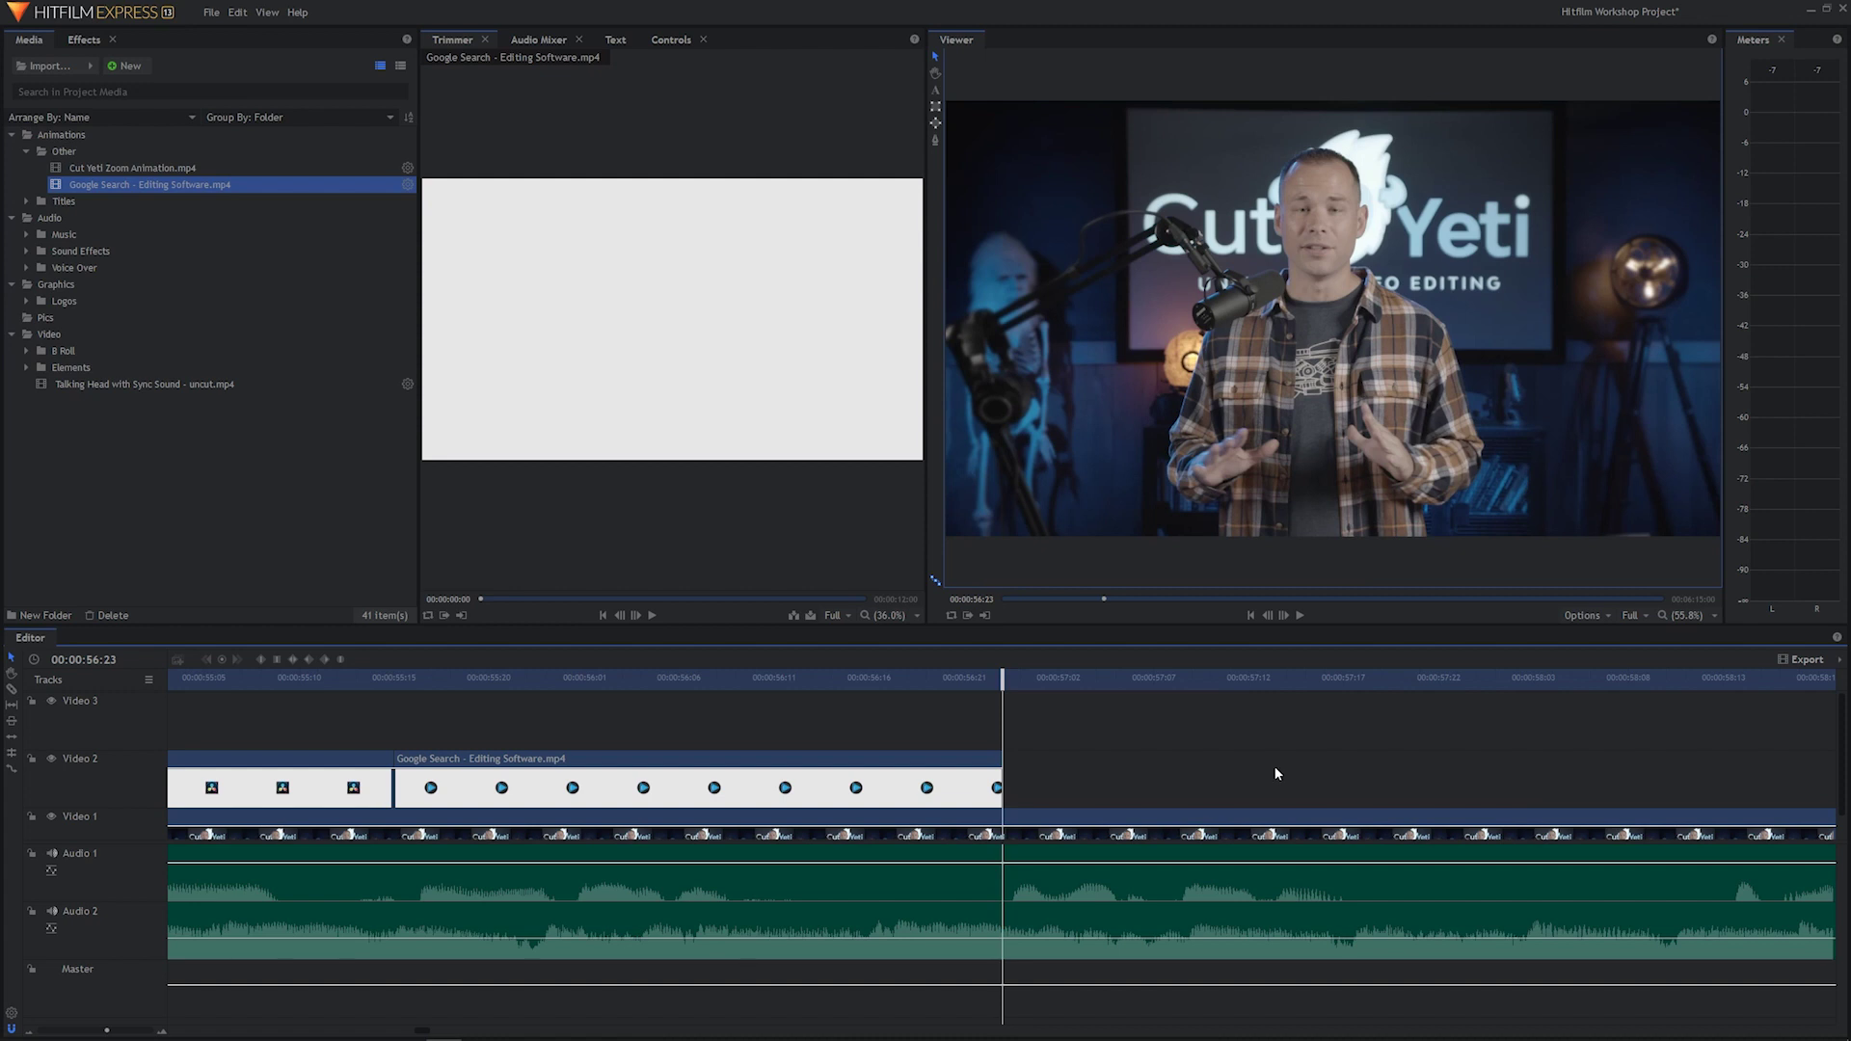
drag(986, 683, 621, 680)
scroll(880, 769, right, 5)
scroll(880, 762, left, 5)
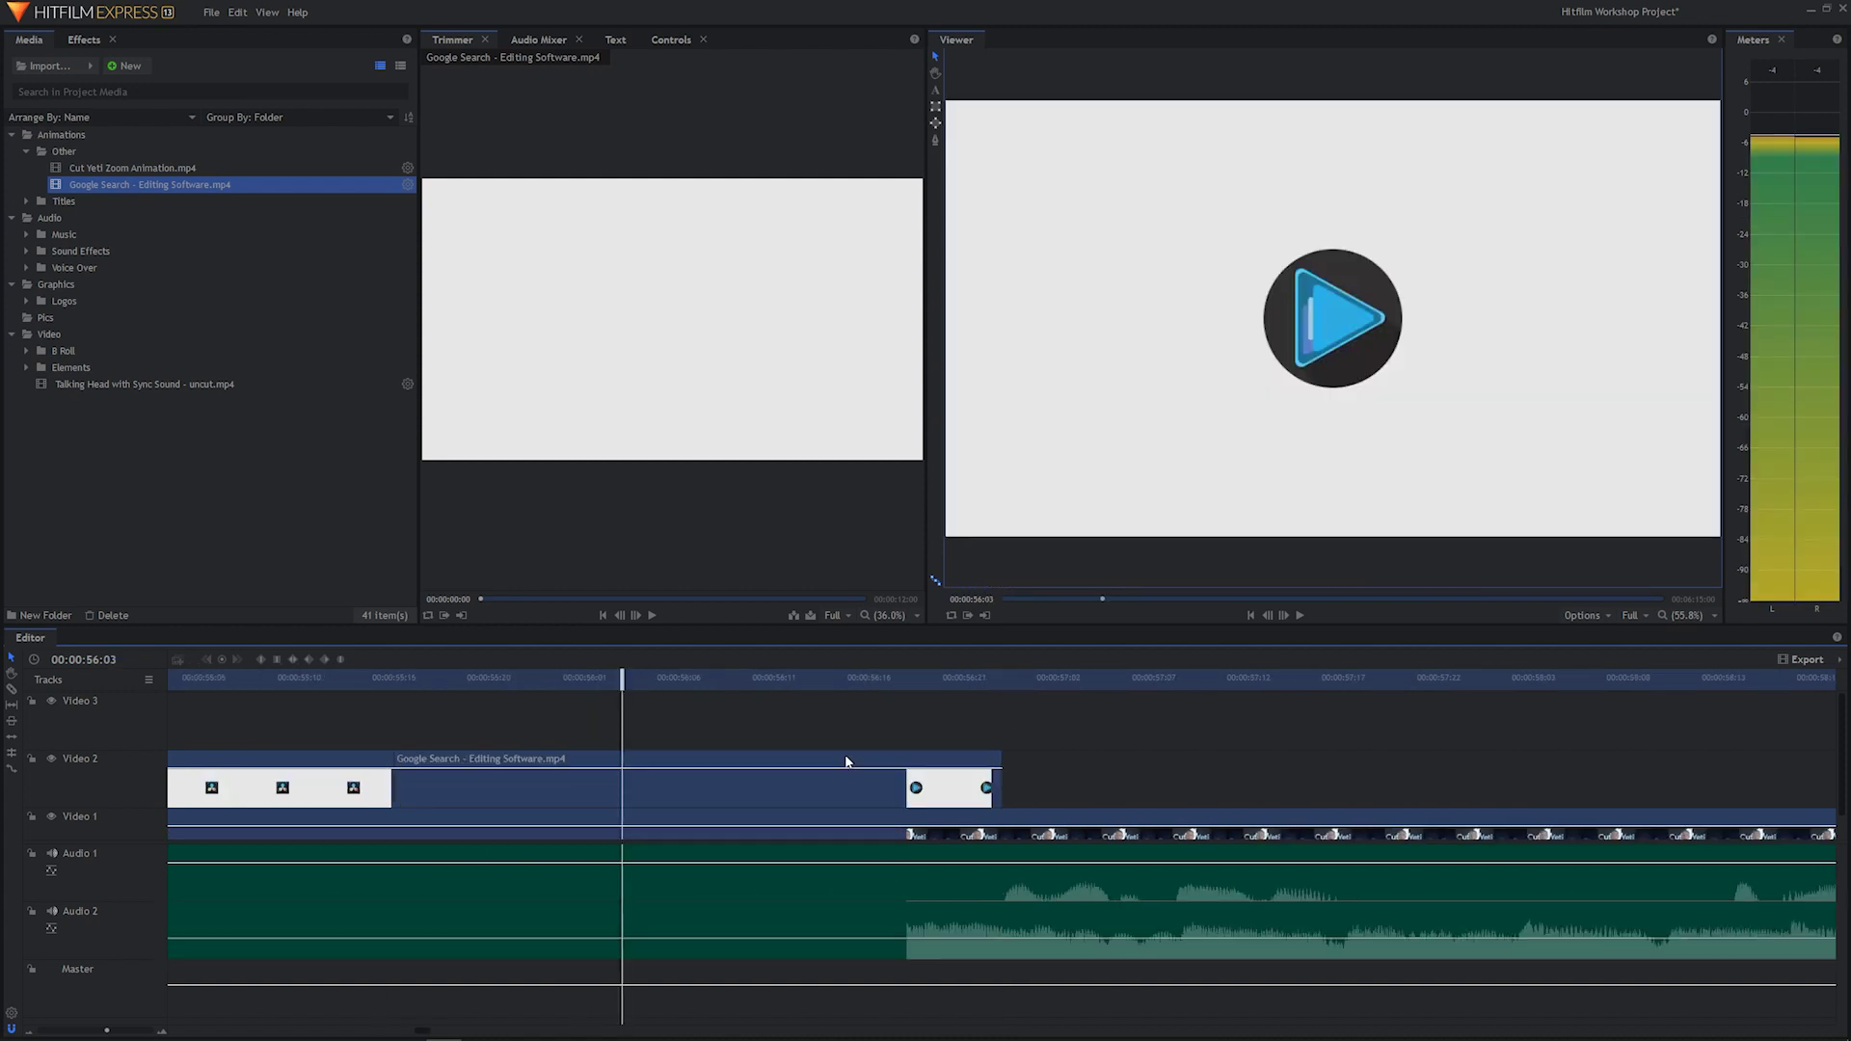
scroll(972, 758, left, 3)
scroll(972, 758, down, 8)
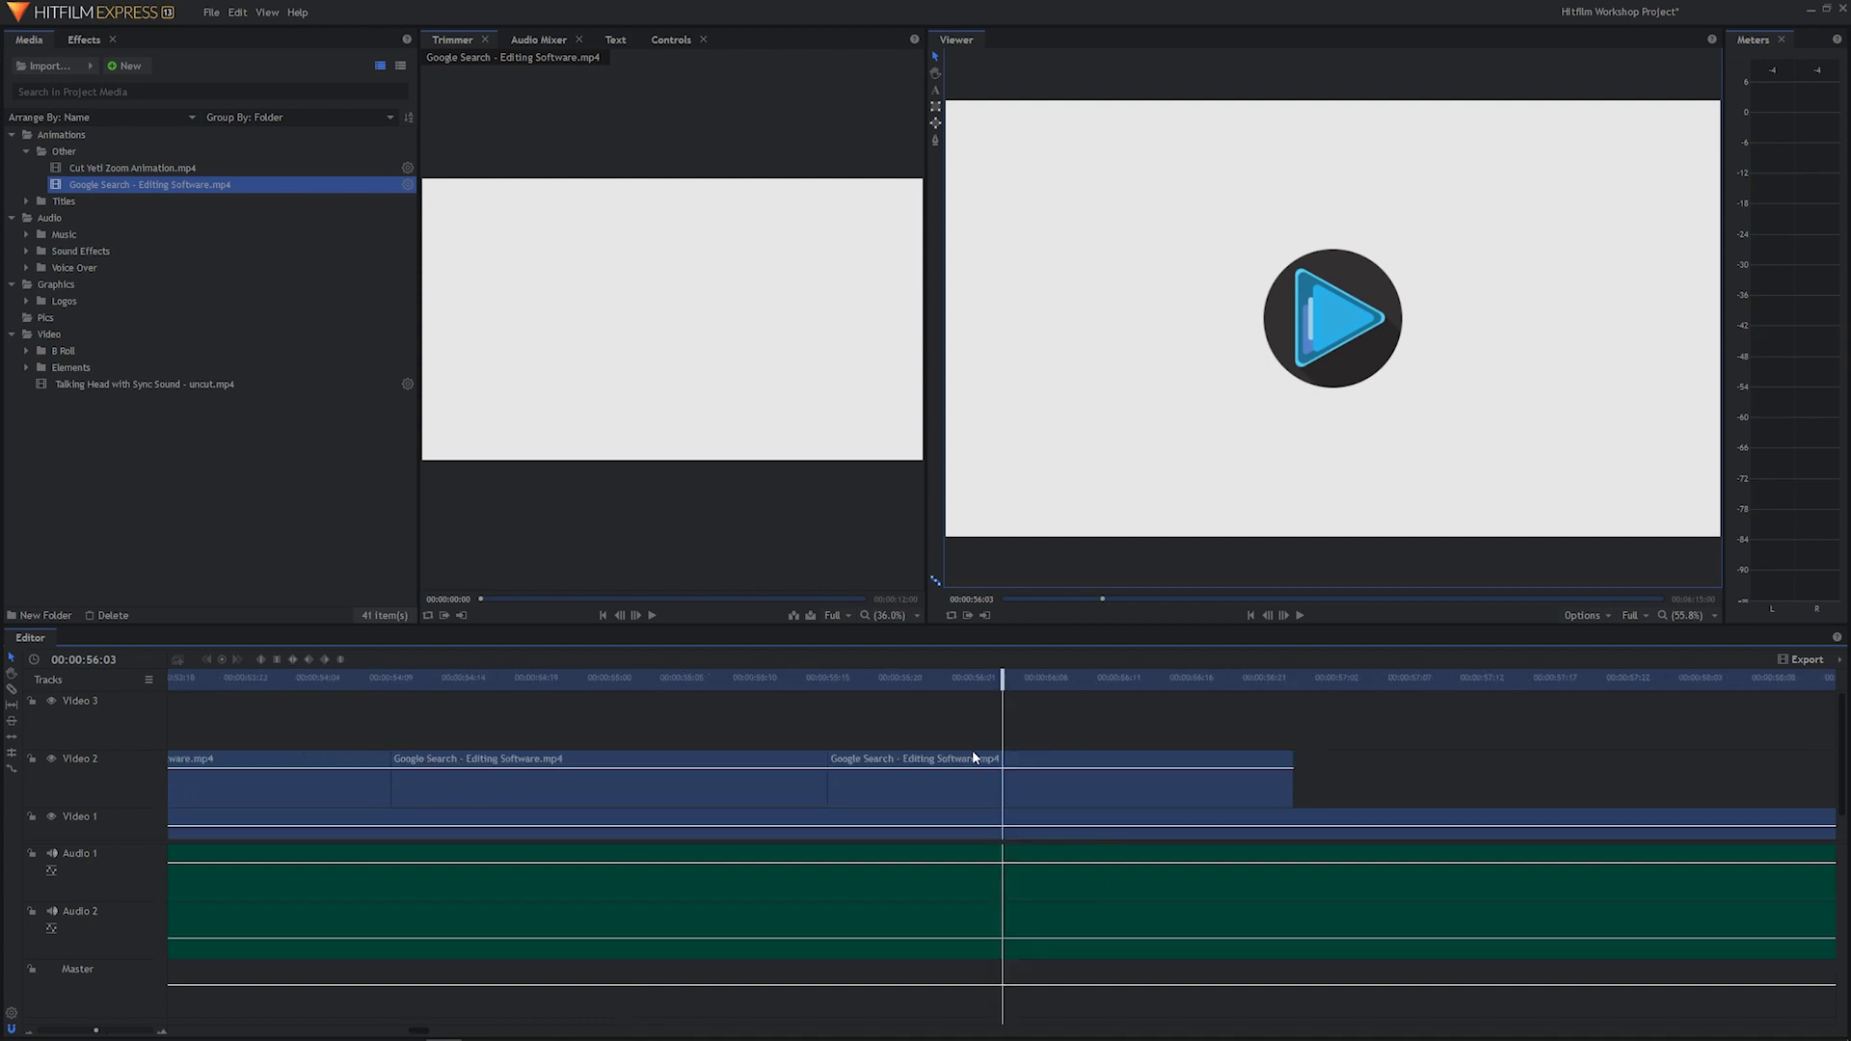
scroll(974, 758, down, 3)
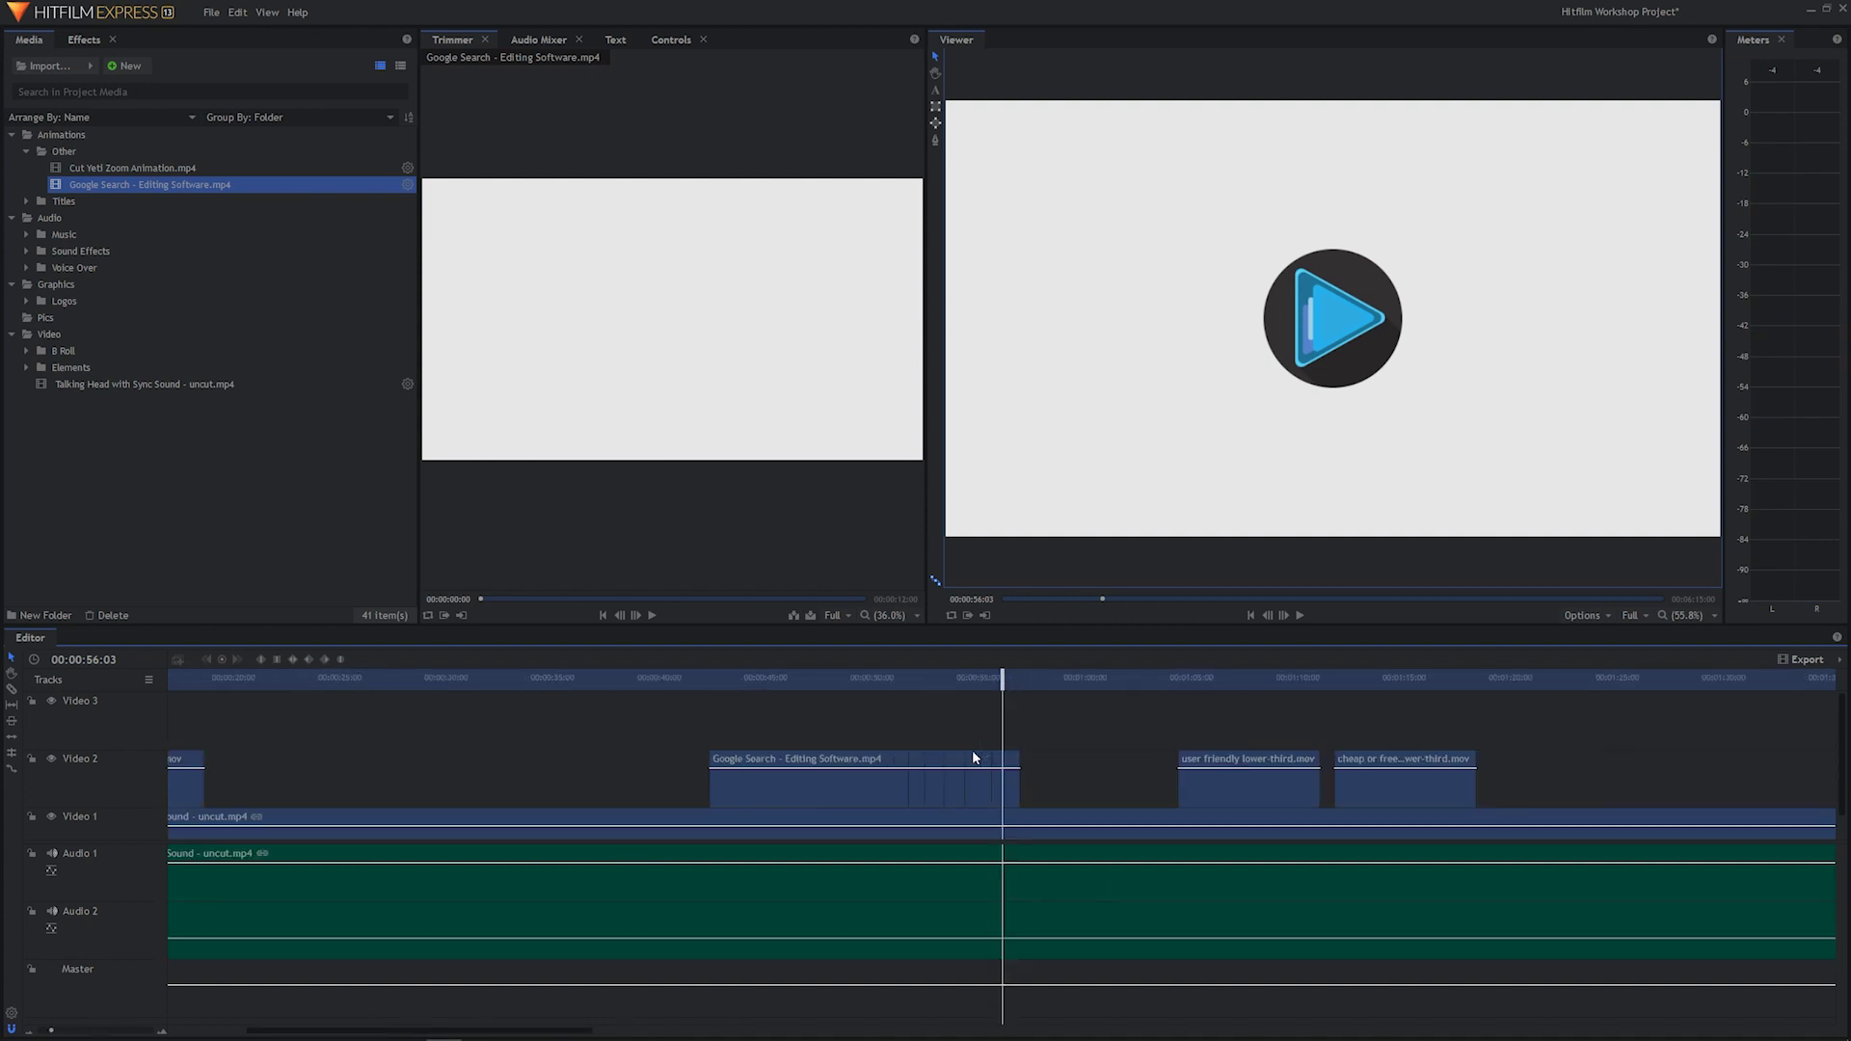
drag(909, 684, 672, 687)
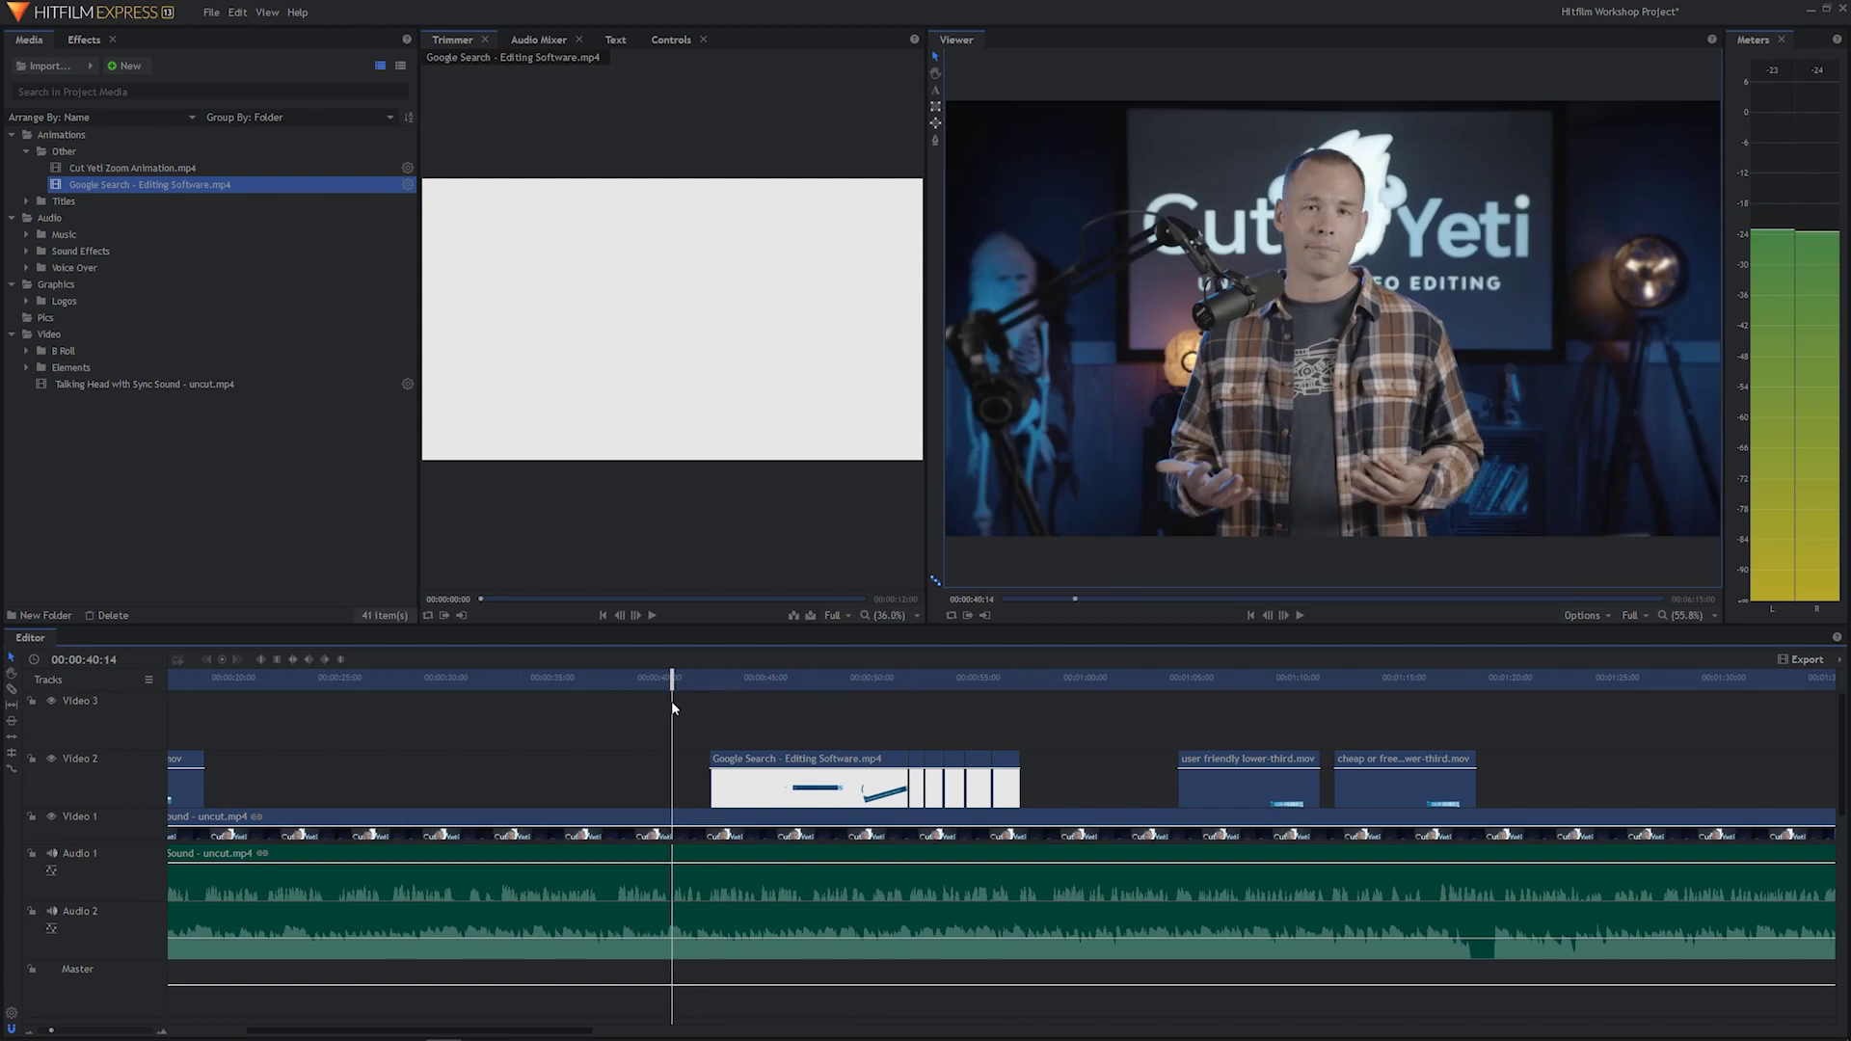
key(space)
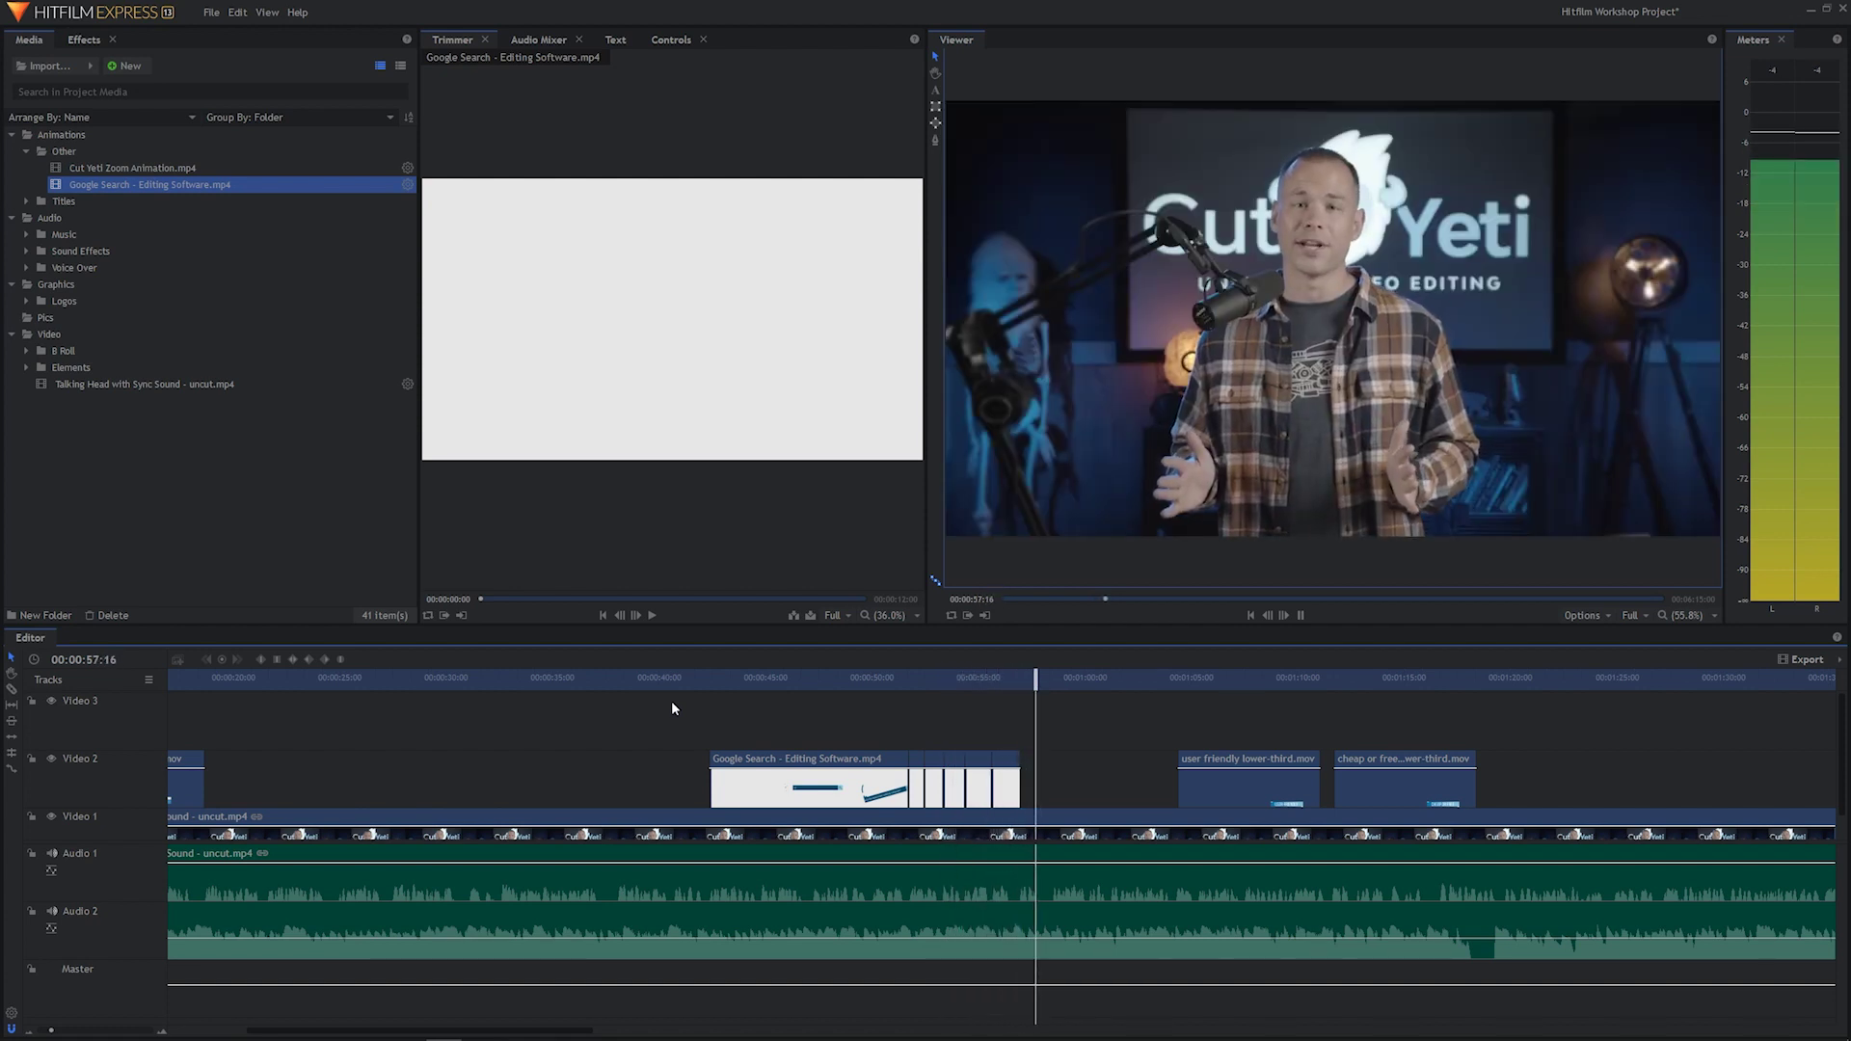
key(space)
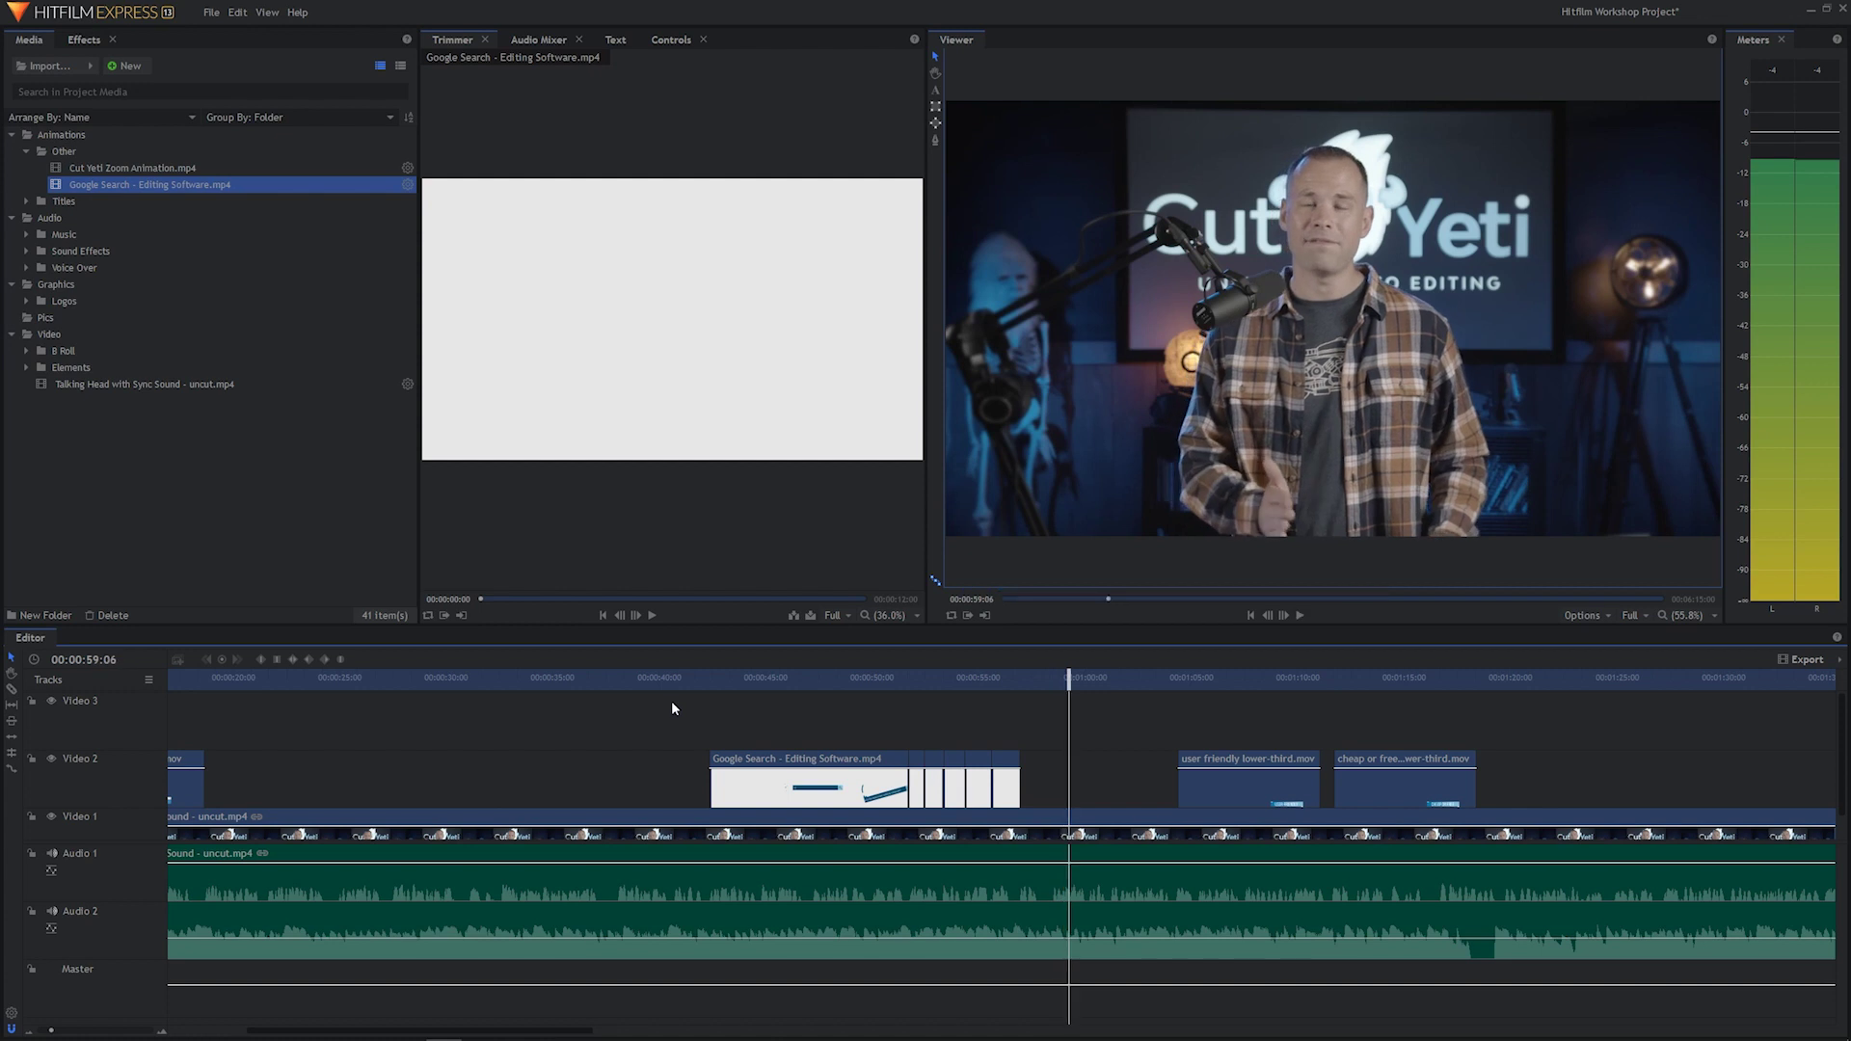